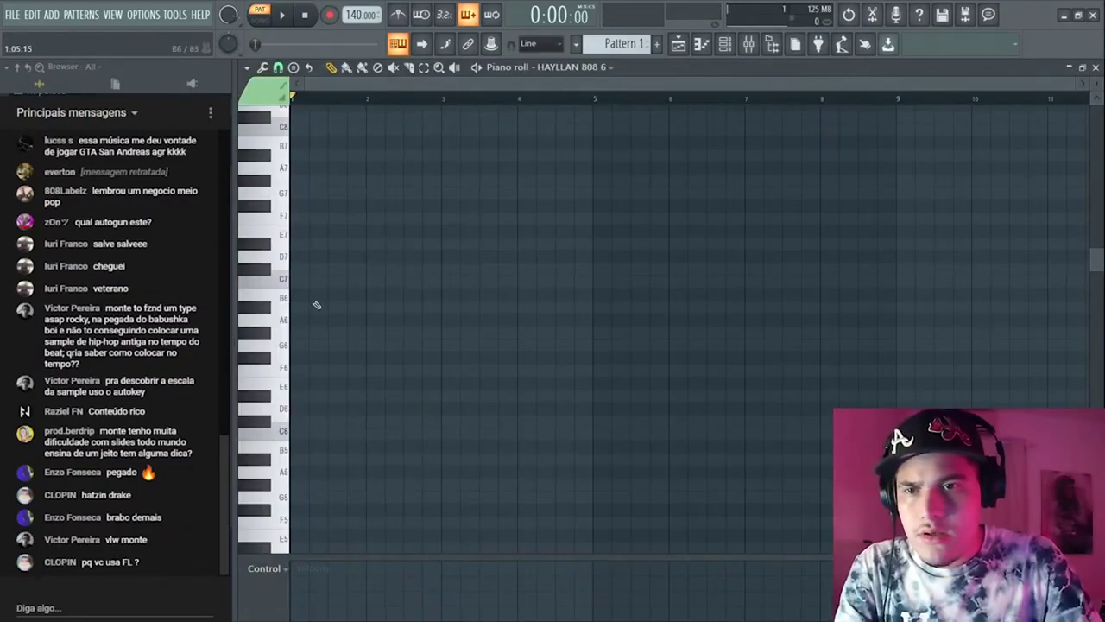
# - Draw a four-bar 808 line using C5, C#5, D#5, C#5 and a longer G#4, and duplicate it into the next four bars
pyautogui.scroll(-4, 316, 306)
pyautogui.click(294, 435)
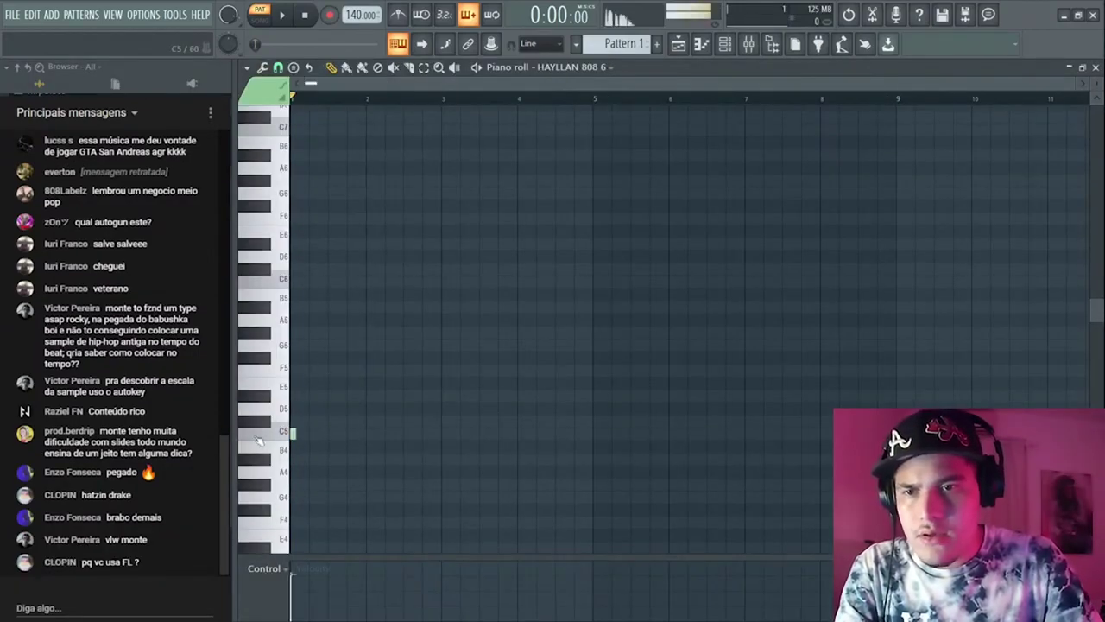
pyautogui.press('space')
pyautogui.click(561, 484)
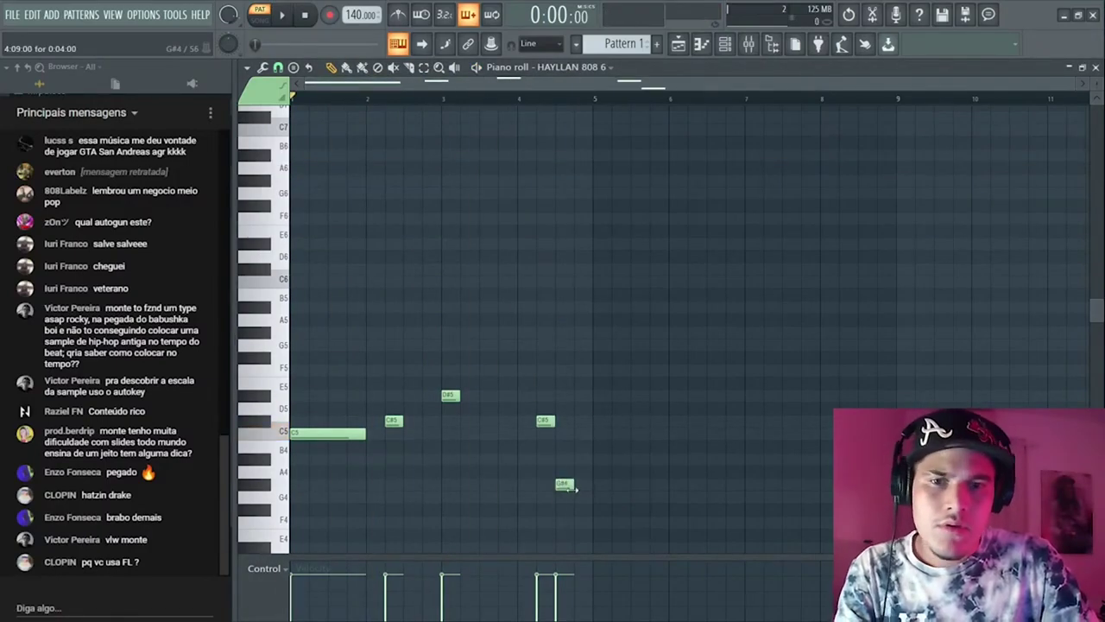
pyautogui.click(590, 476)
pyautogui.rightClick(589, 476)
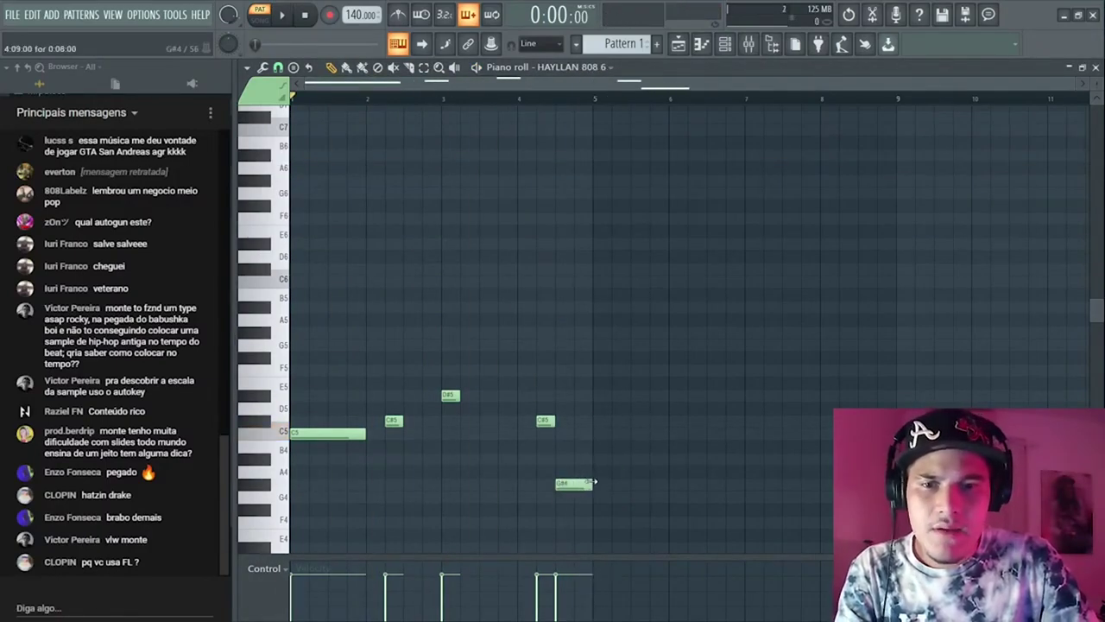
pyautogui.hotkey('ctrl', 'b')
pyautogui.scroll(-1, 388, 303)
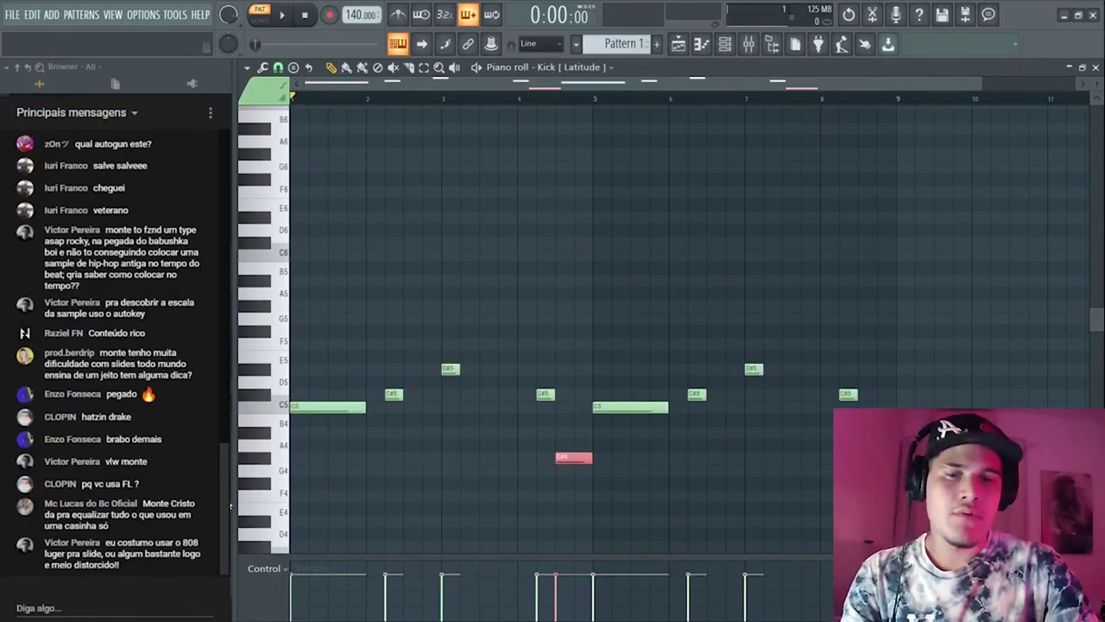
# - Play the kick pattern, and lower its D#5 and C#5 notes to C5
pyautogui.press('space')
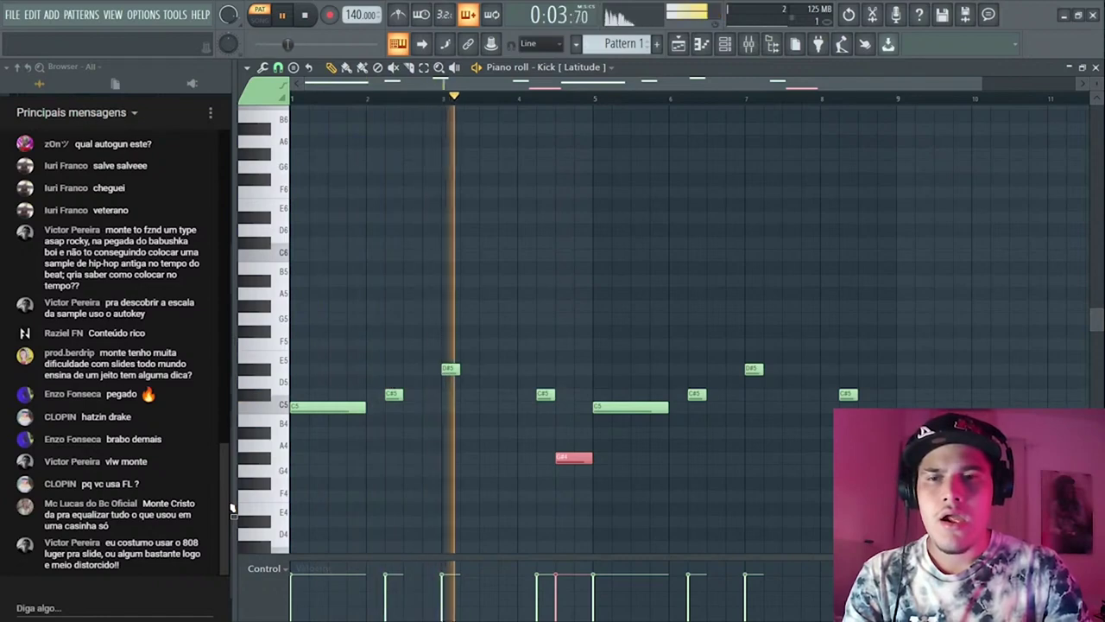
pyautogui.press('space')
pyautogui.moveTo(428, 326); pyautogui.dragTo(818, 372)
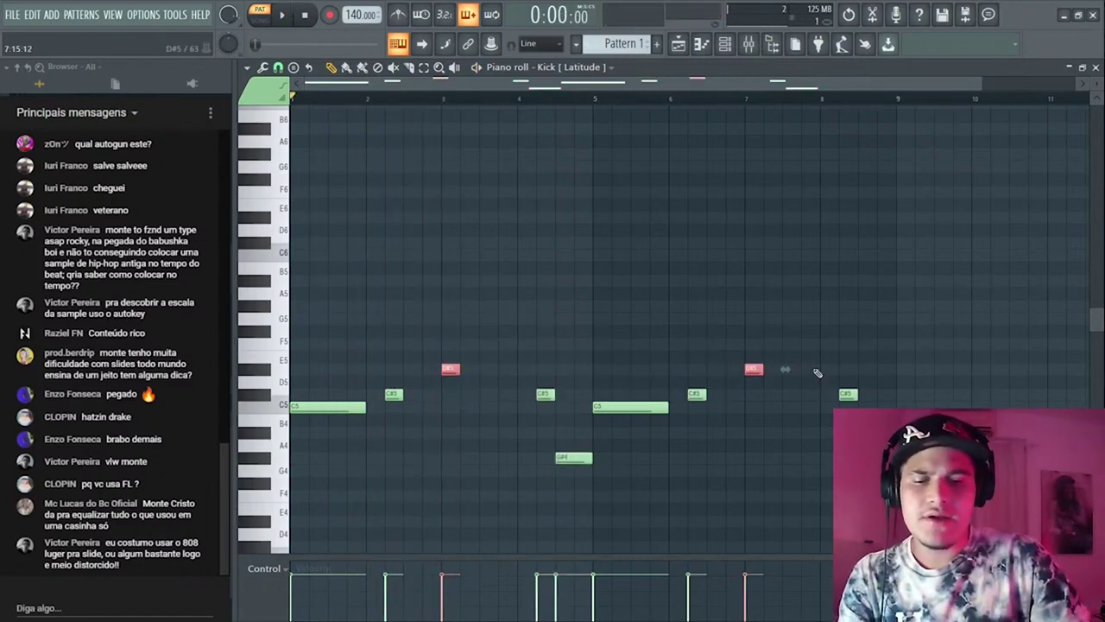
pyautogui.hotkey('shift', 'Down')
pyautogui.hotkey('shift', 'Down')
pyautogui.hotkey('shift', 'Down')
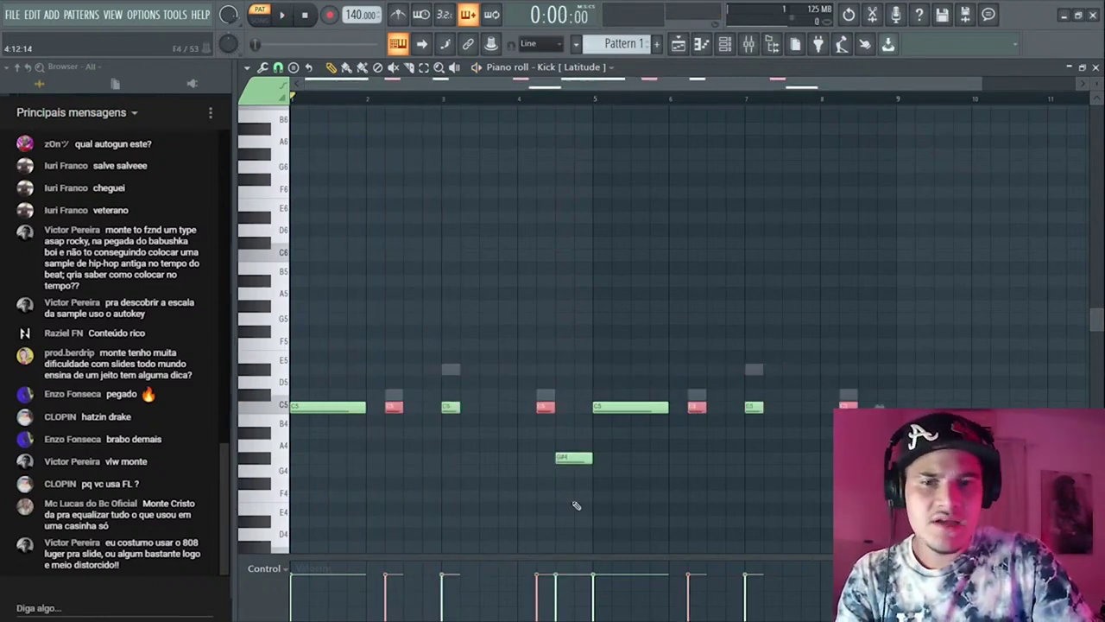
# - Raise the two G#4 kick notes, in bars 4 and 8, to C5
pyautogui.moveTo(518, 509); pyautogui.dragTo(465, 458)
pyautogui.hotkey('shift', 'Up')
pyautogui.hotkey('shift', 'Up')
pyautogui.hotkey('shift', 'Up')
pyautogui.hotkey('shift', 'Up')
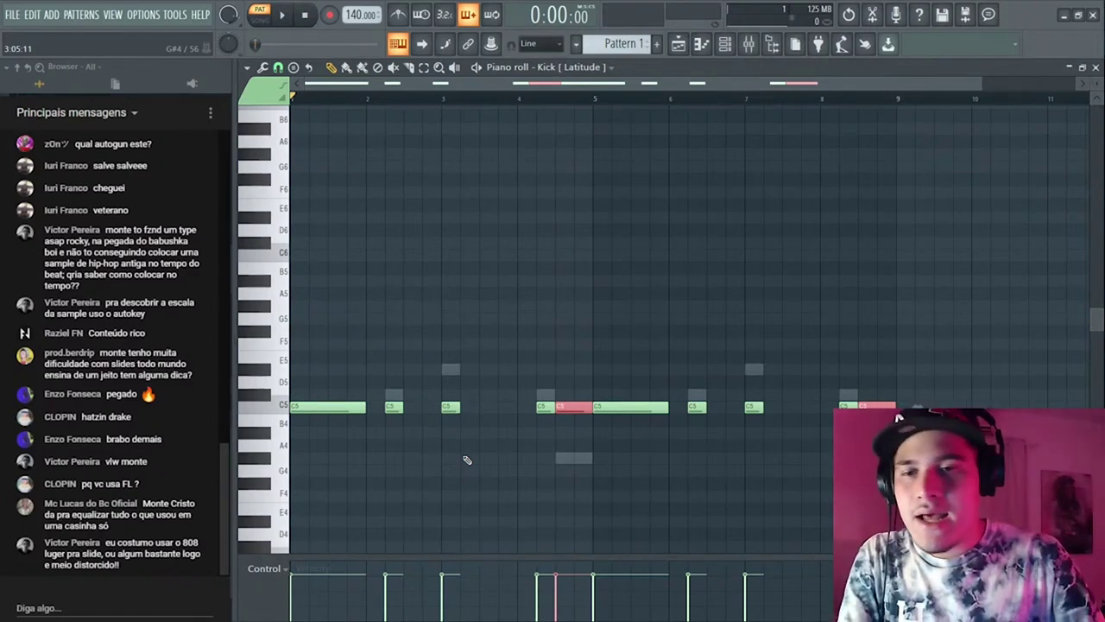
# - Delete the kick notes in bars 2 and 6 and the last kick note in bars 4 and 8
pyautogui.keyDown('ctrl'); pyautogui.click(695, 260); pyautogui.keyUp('ctrl')
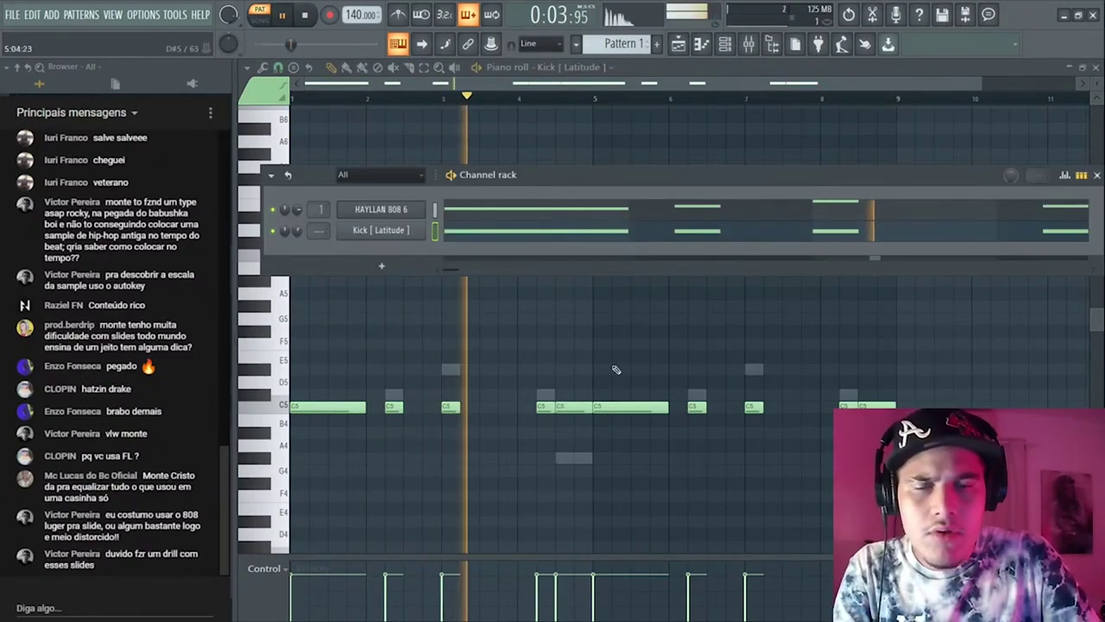
pyautogui.press('space')
pyautogui.press('F6')
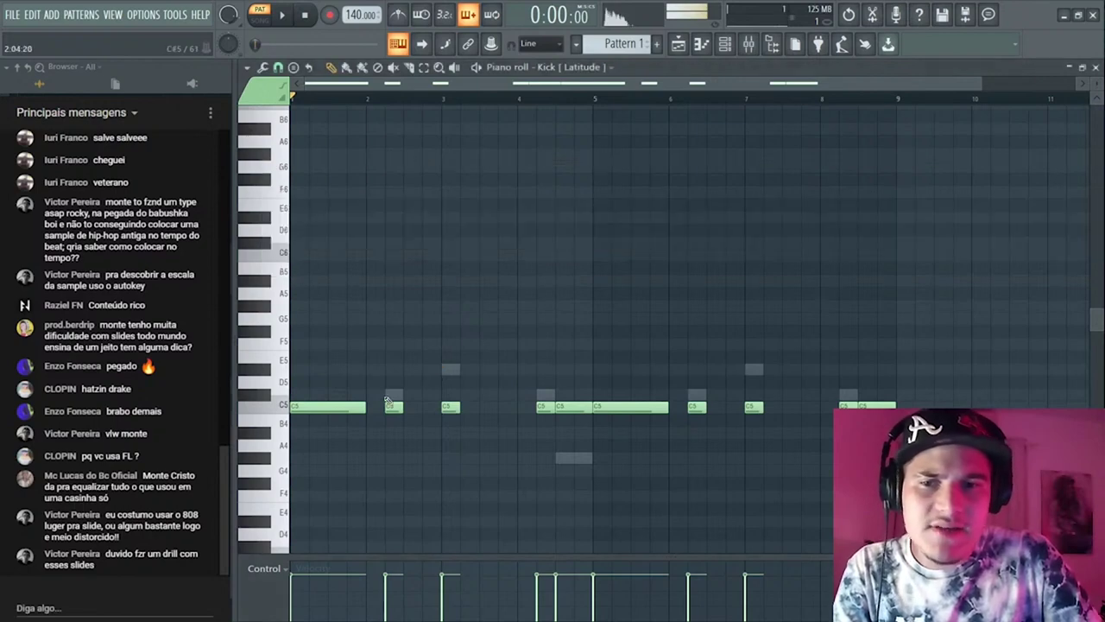
pyautogui.rightClick(394, 406)
pyautogui.rightClick(574, 406)
pyautogui.rightClick(697, 406)
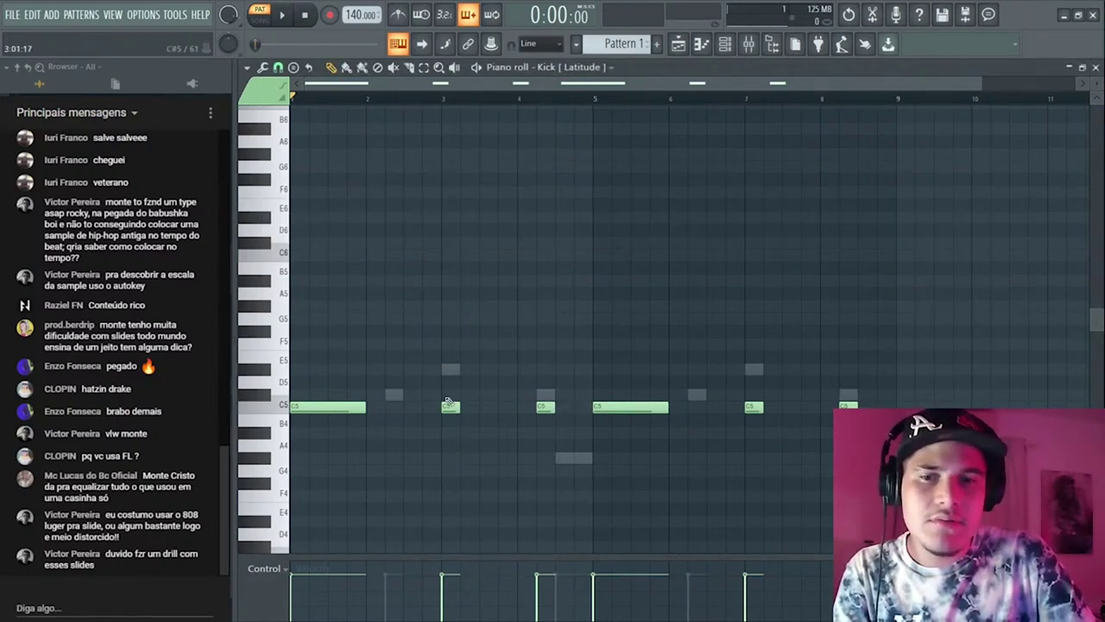
# - Play back the thinned kick pattern, put a C5 kick note back in bar 6, and replay it
pyautogui.press('space')
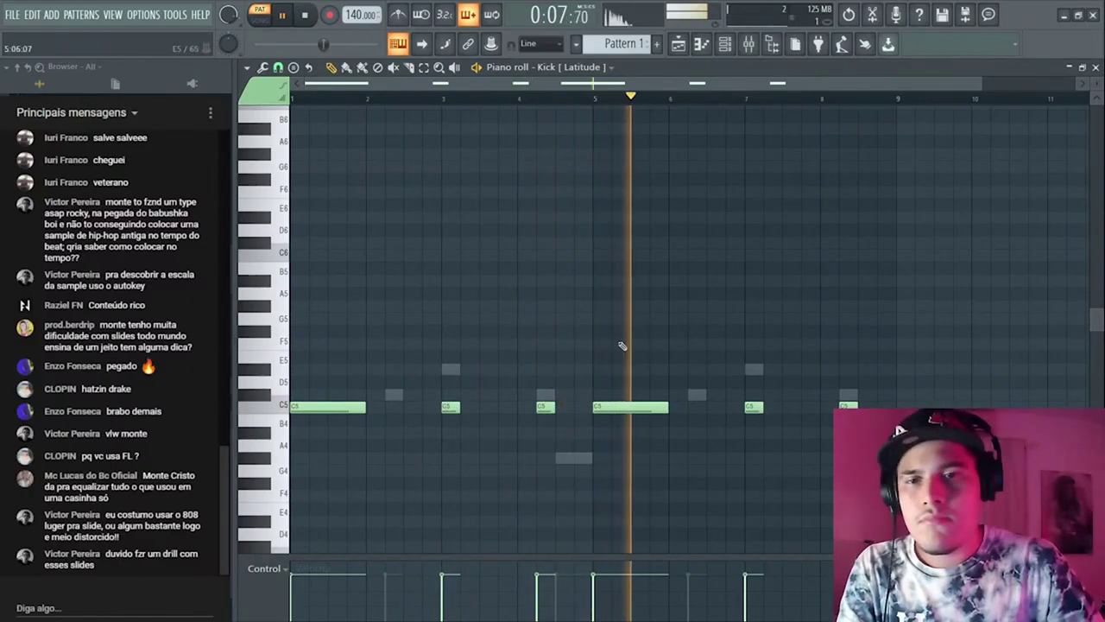
pyautogui.click(726, 46)
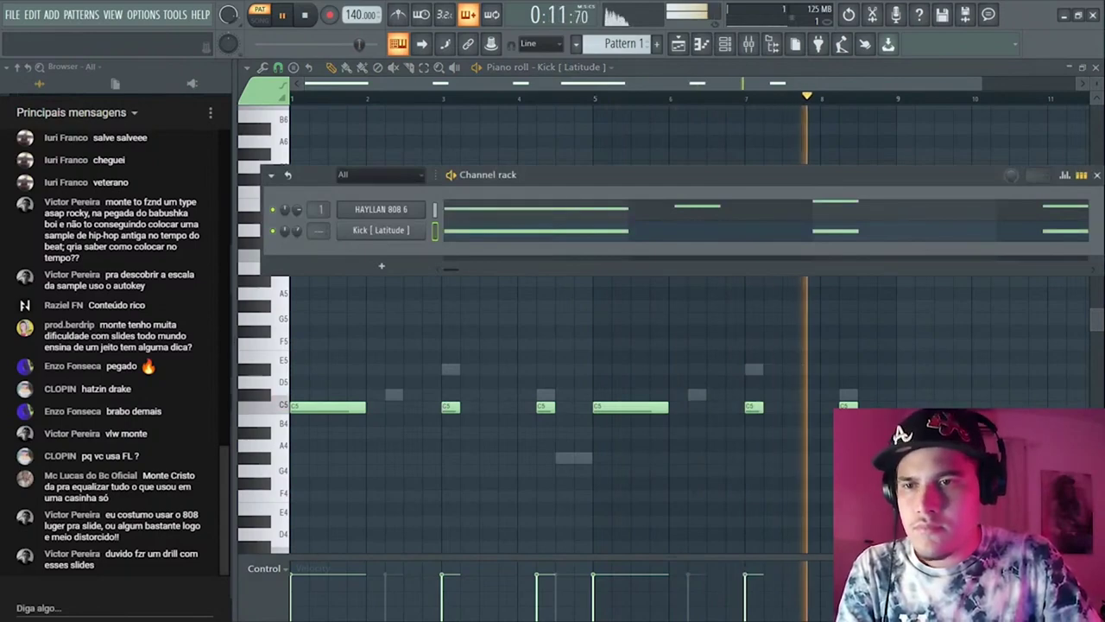
pyautogui.press('space')
pyautogui.press('F6')
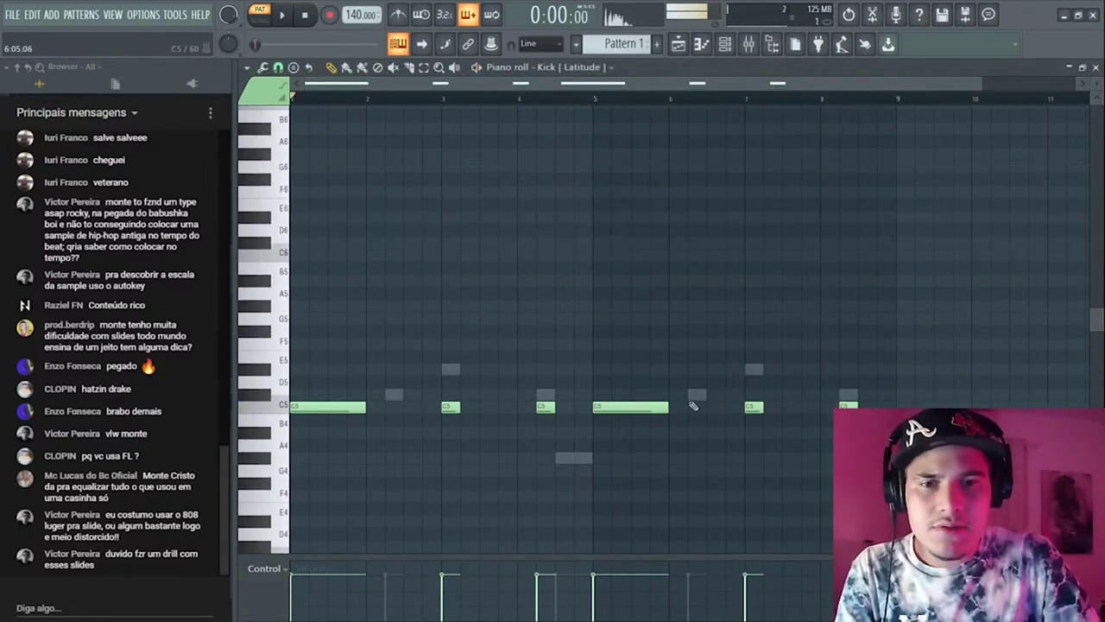
pyautogui.click(693, 406)
pyautogui.press('space')
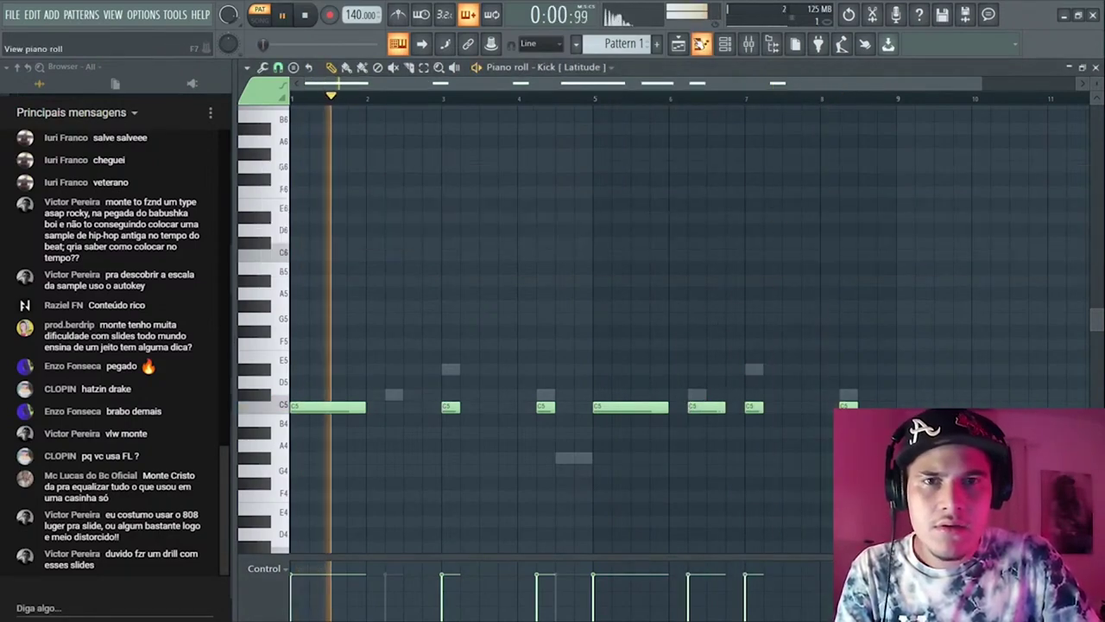
pyautogui.press('F6')
pyautogui.press('space')
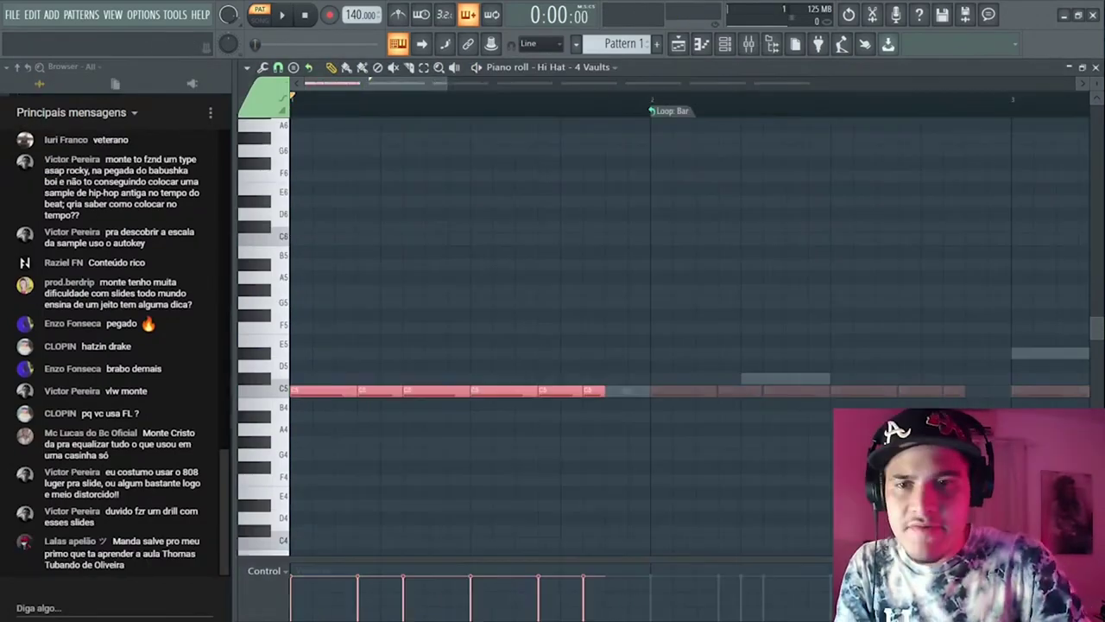
# - Play the pattern with the clap and hi-hat and raise the project tempo to 148 BPM
pyautogui.press('space')
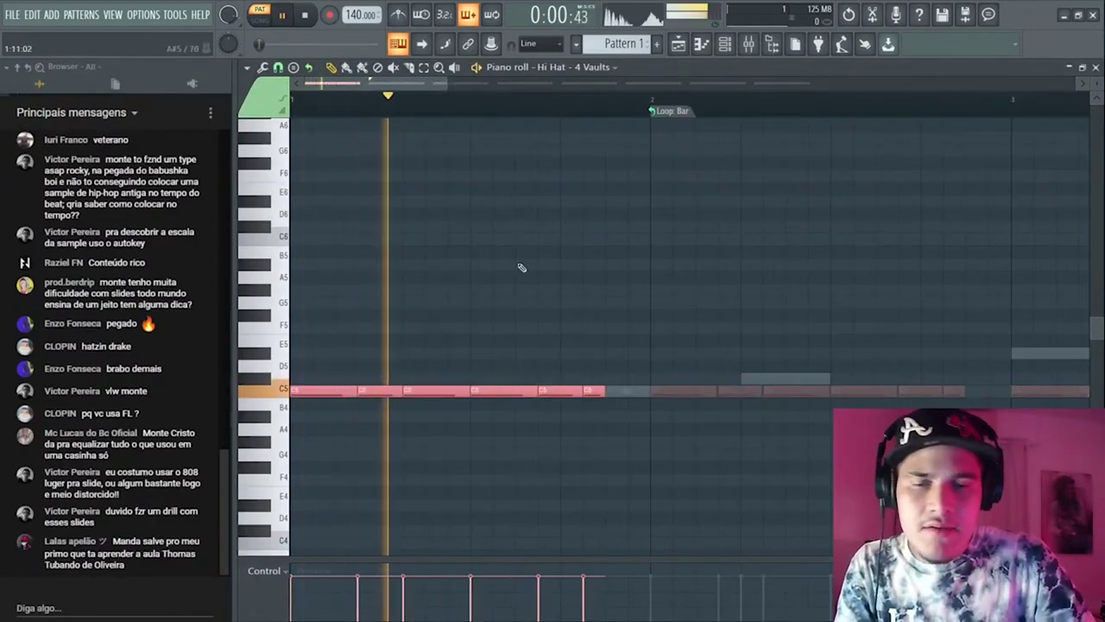
pyautogui.hotkey('ctrl', 'd')
pyautogui.scroll(-3, 557, 336)
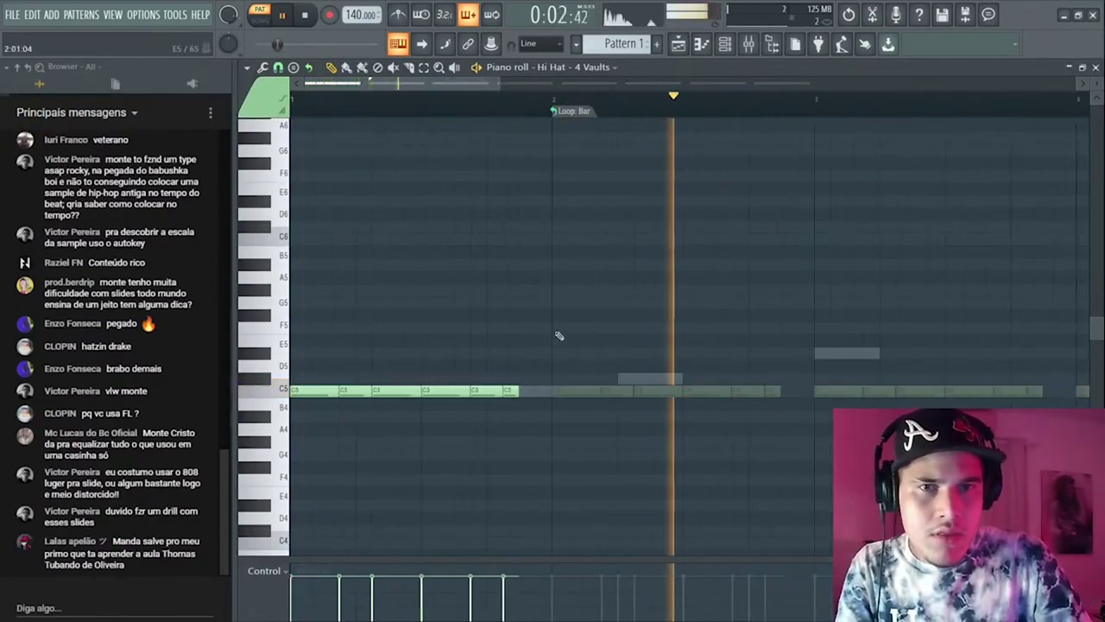
pyautogui.click(726, 50)
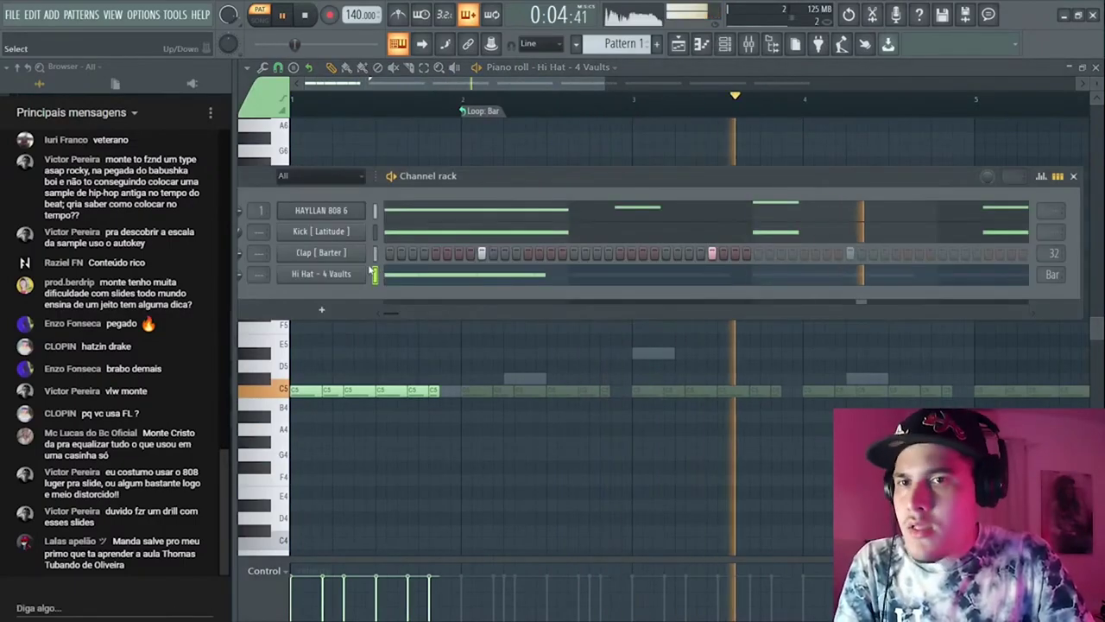
pyautogui.moveTo(351, 16); pyautogui.dragTo(351, 7)
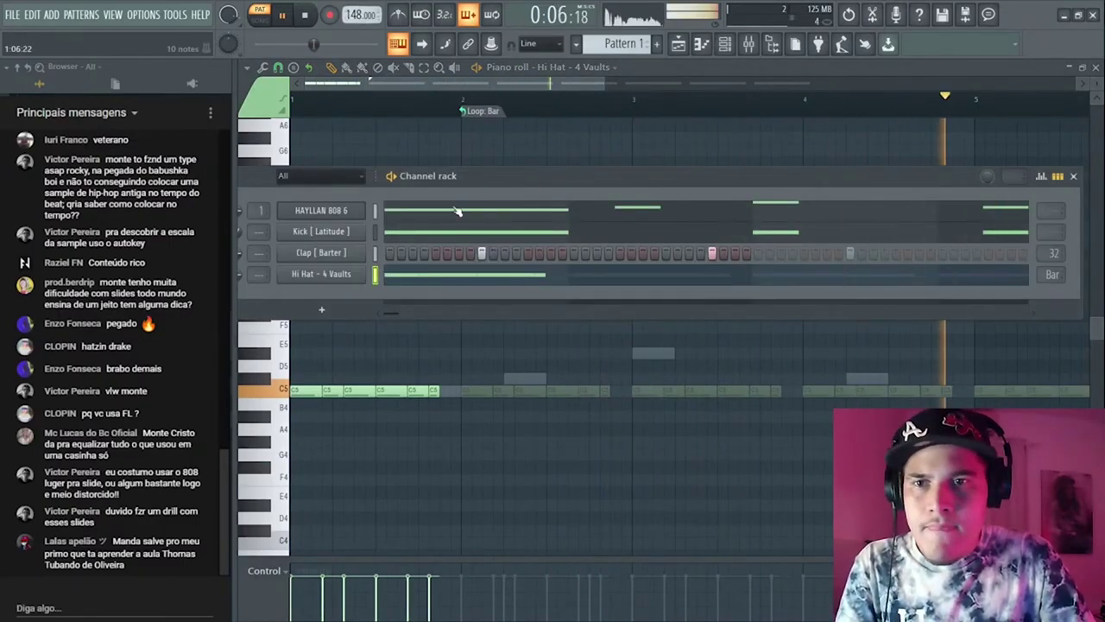
pyautogui.moveTo(432, 176); pyautogui.dragTo(543, 173)
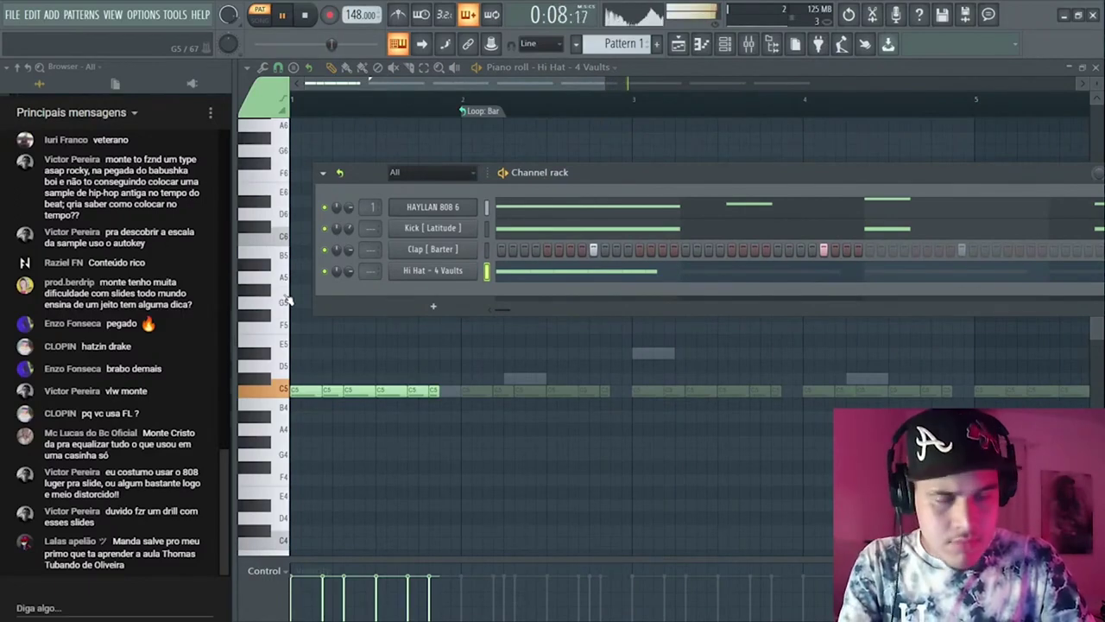
pyautogui.press('space')
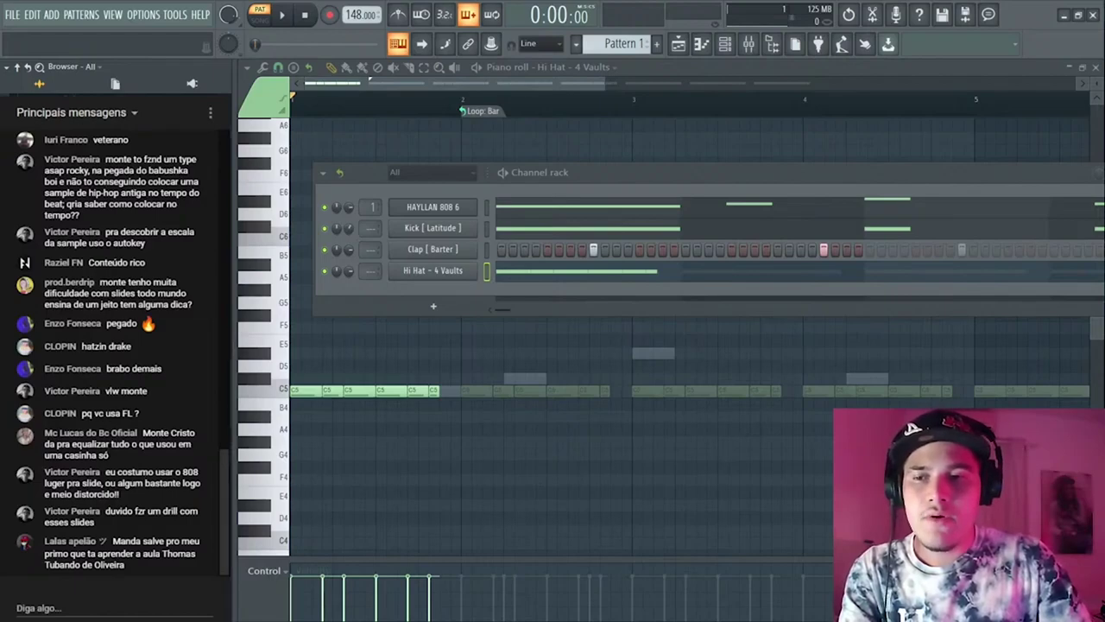
# - Replace the HAYLLAN 808 6 sample with 808 " red room " [ C ].wav and open its channel settings
pyautogui.click(113, 345)
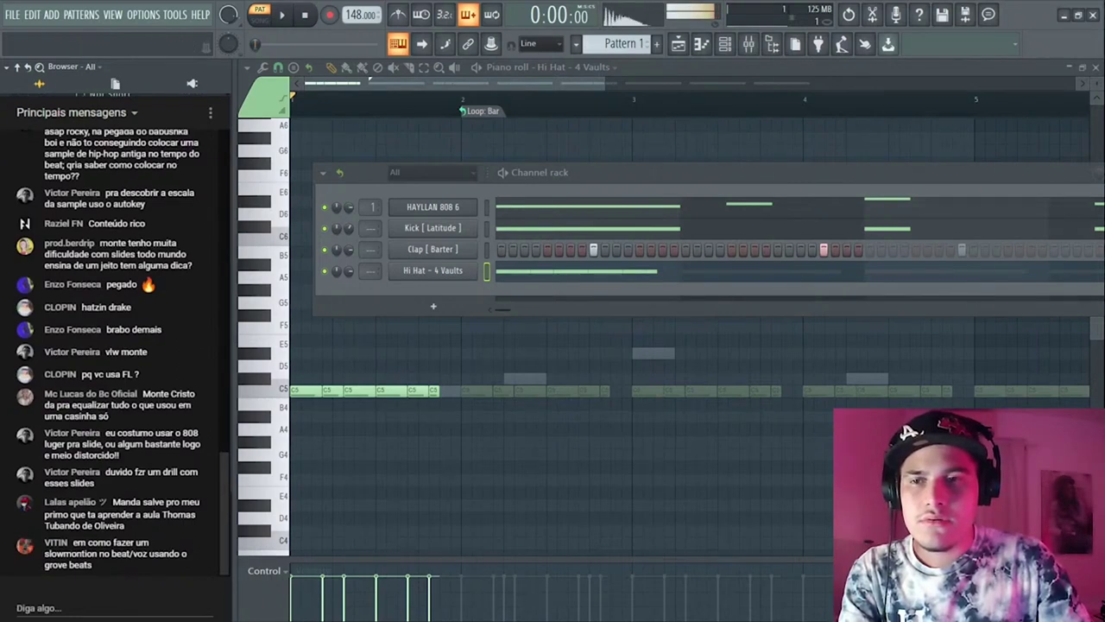
pyautogui.press('Down')
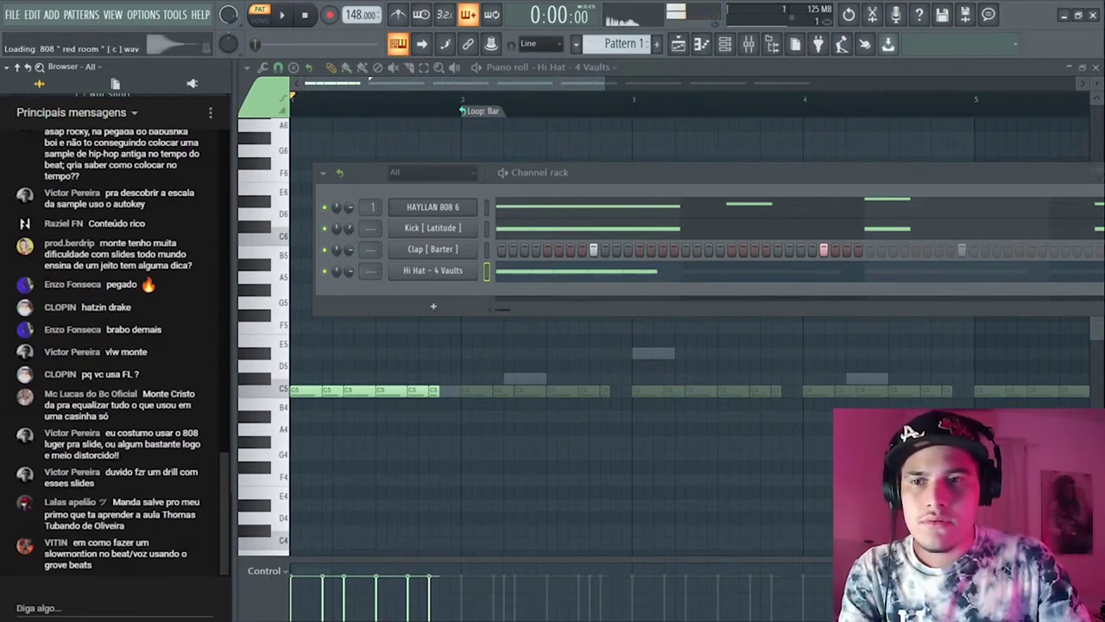
pyautogui.moveTo(104, 259); pyautogui.dragTo(437, 212)
pyautogui.click(420, 208)
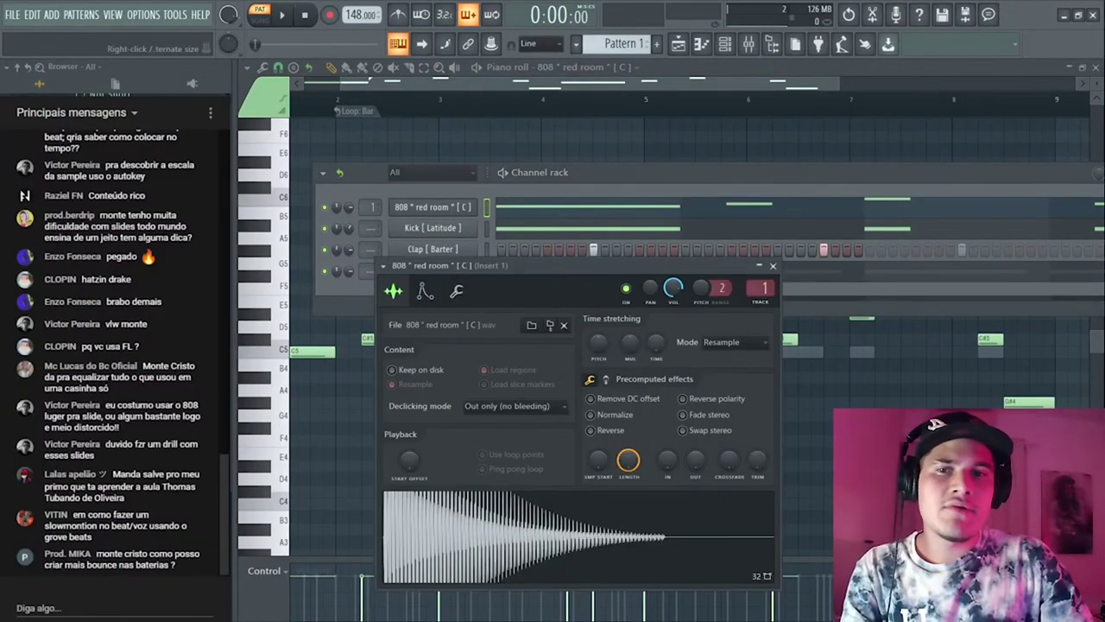
pyautogui.moveTo(388, 265); pyautogui.dragTo(491, 114)
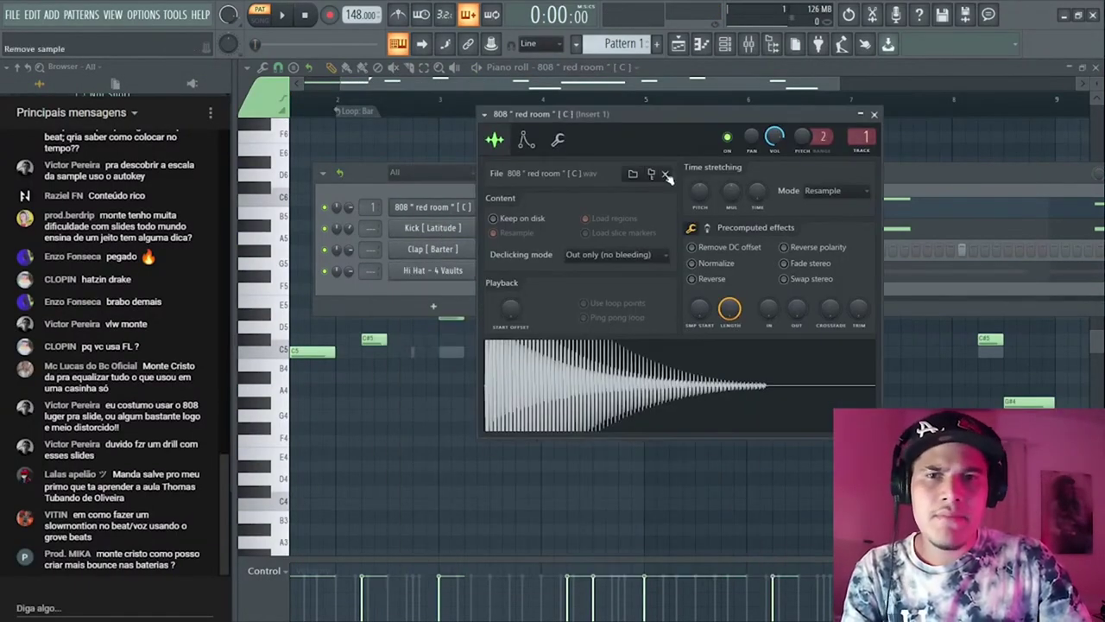
# - Audition the red room 808 on several keys and turn on Mono in its polyphony settings
pyautogui.click(558, 141)
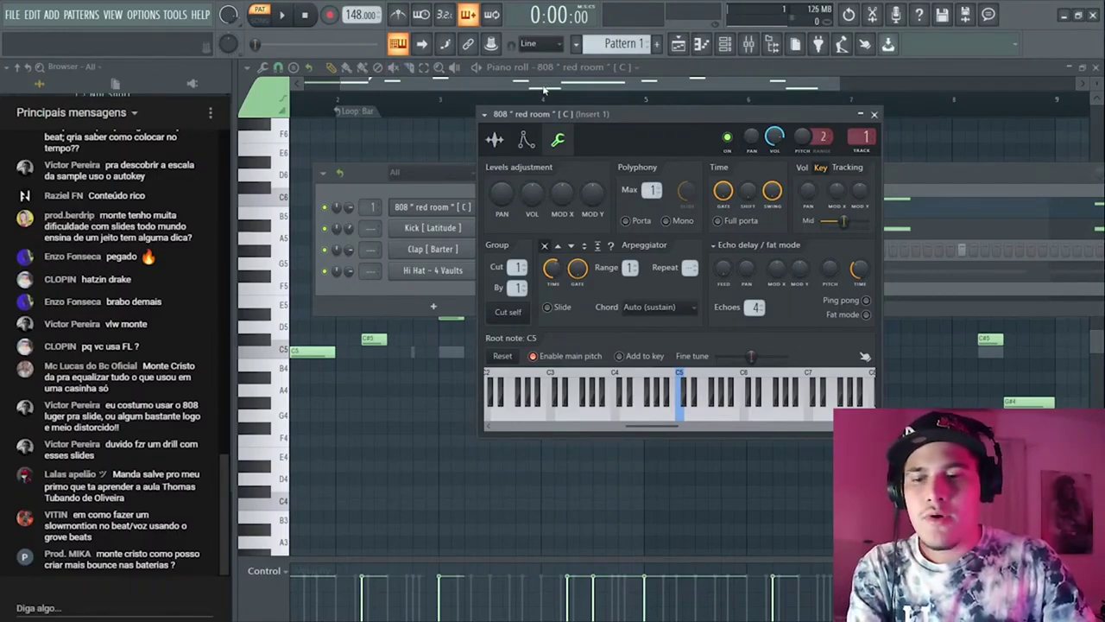
pyautogui.press('w')
pyautogui.press('e')
pyautogui.press('t')
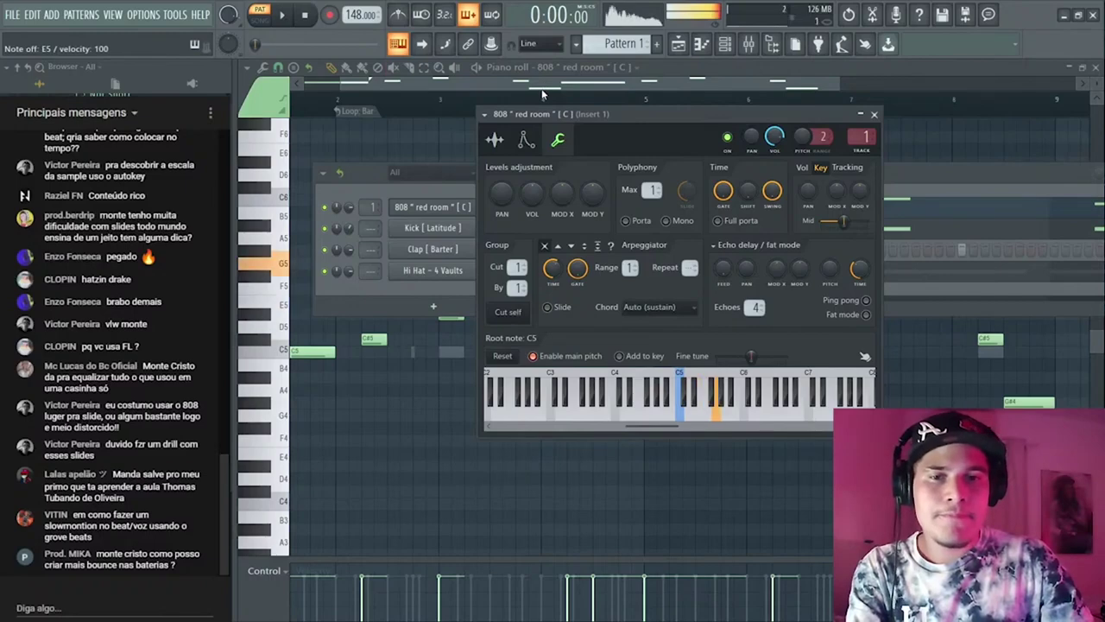
pyautogui.press('e')
pyautogui.press('r')
pyautogui.press('e')
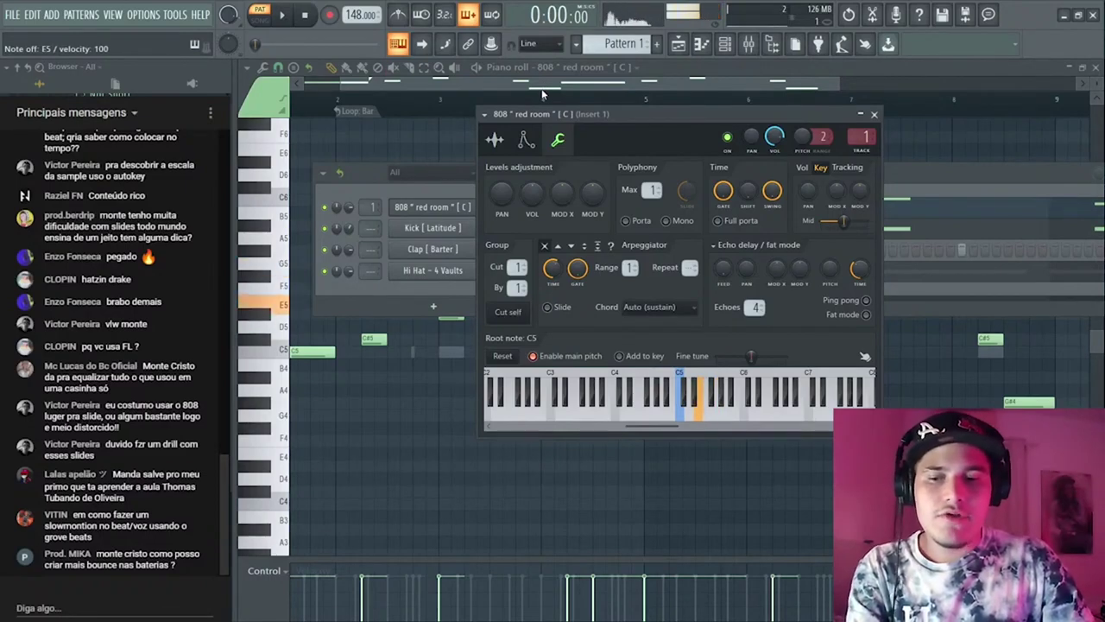
pyautogui.press('r')
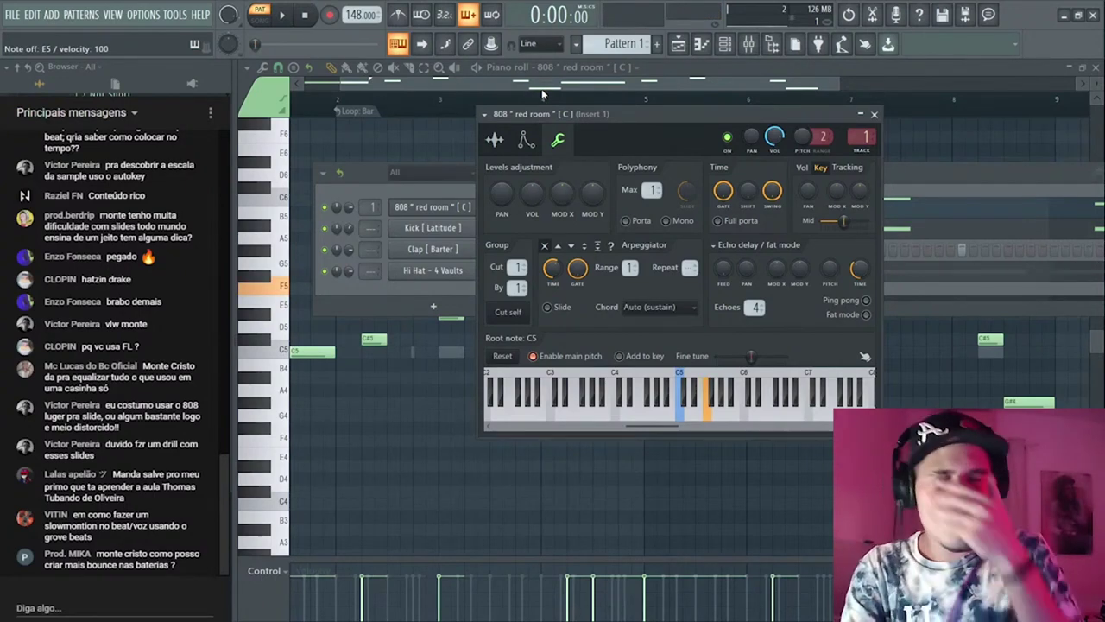
pyautogui.click(670, 220)
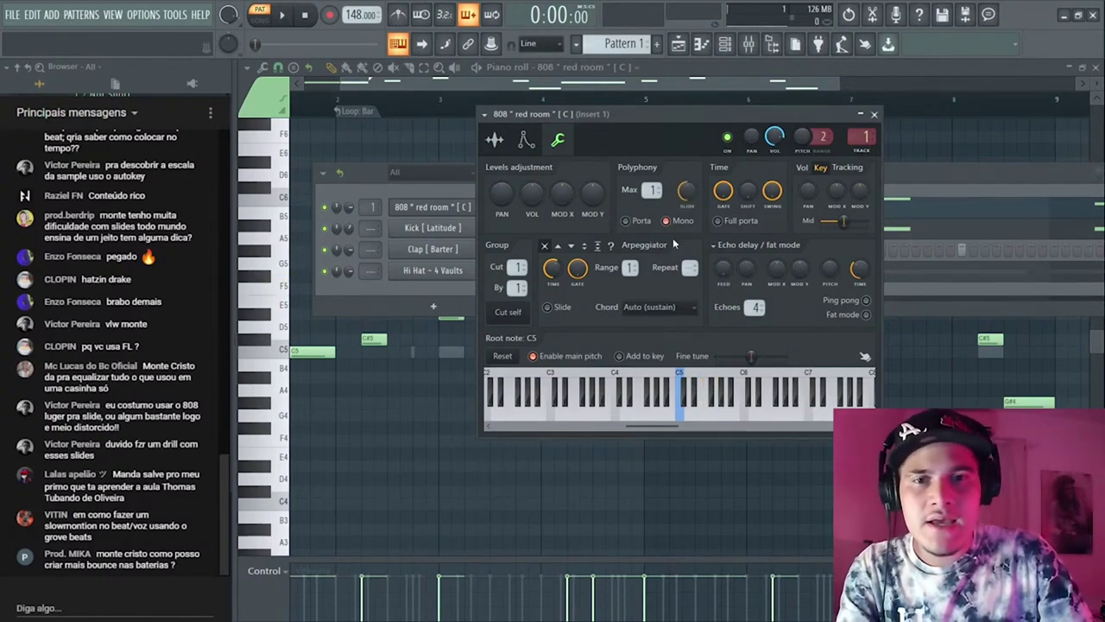
# - Set the 808's volume envelope to a hold time of 100% and test it with a few notes
pyautogui.click(524, 139)
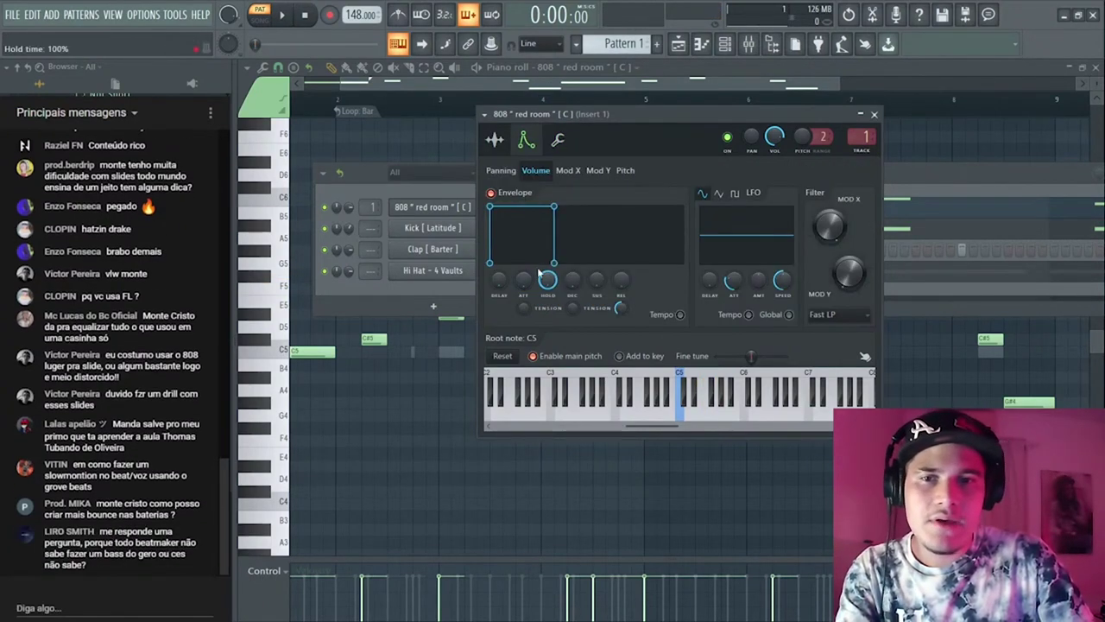
pyautogui.moveTo(549, 284)
pyautogui.mouseDown()
pyautogui.moveTo(549, 312)
pyautogui.moveTo(549, 286)
pyautogui.mouseUp()
pyautogui.press('c')
pyautogui.press('v')
pyautogui.press('n')
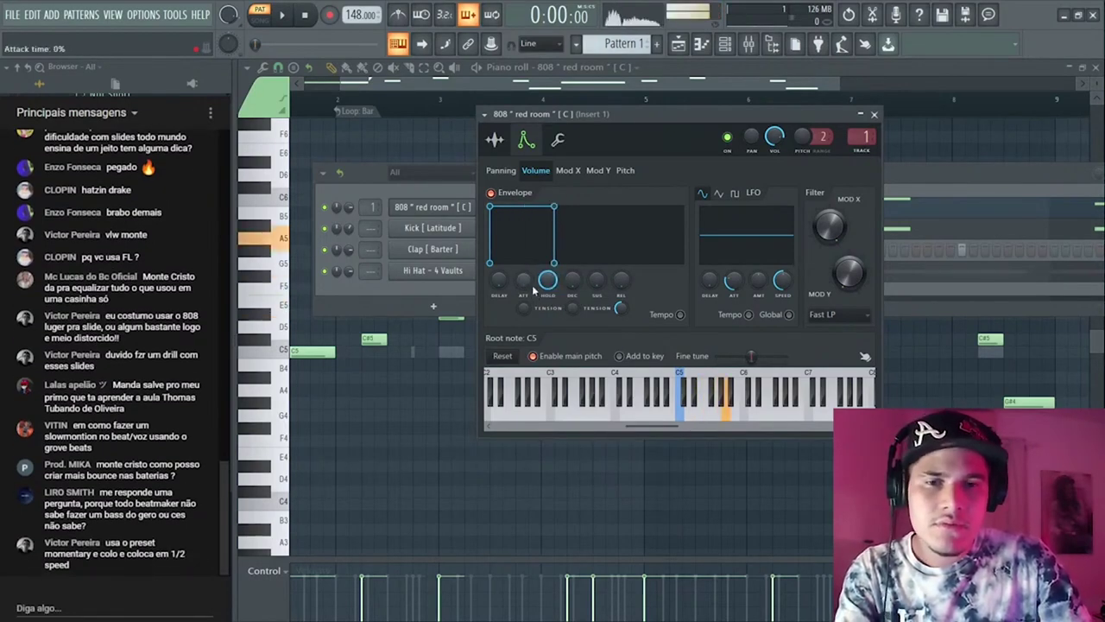
# - Play a longer run of low and high notes on the 808 to check how it responds with the volume envelope
pyautogui.press('v')
pyautogui.press('e')
pyautogui.press('w')
pyautogui.press('c')
pyautogui.press('m')
pyautogui.press('x')
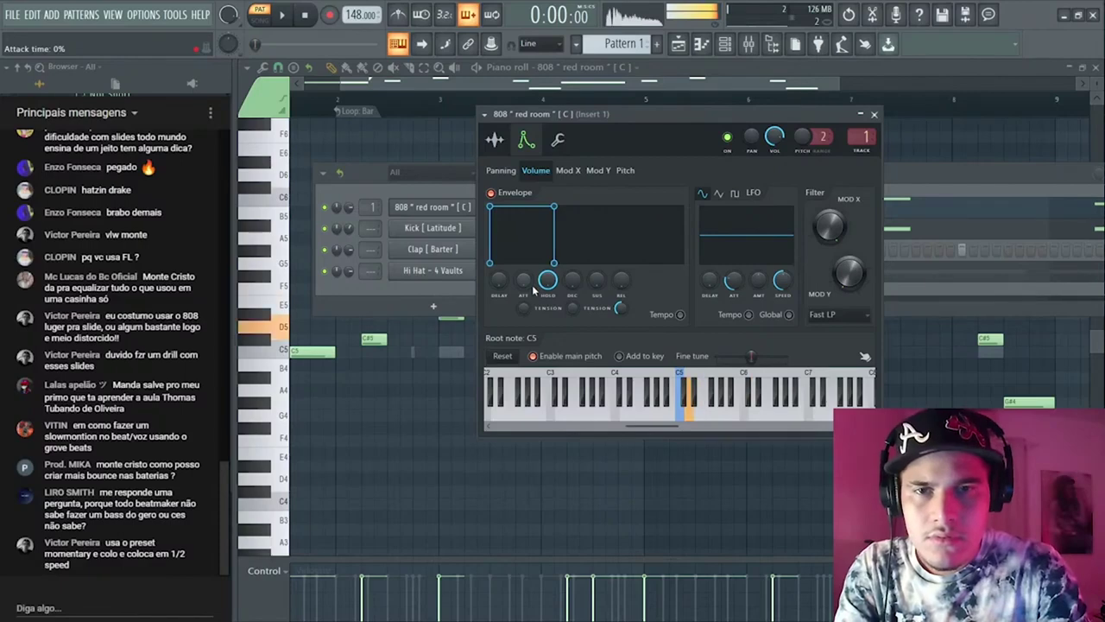
pyautogui.press('e')
pyautogui.press('w')
pyautogui.press('x')
pyautogui.press('c')
pyautogui.press('v')
pyautogui.press('m')
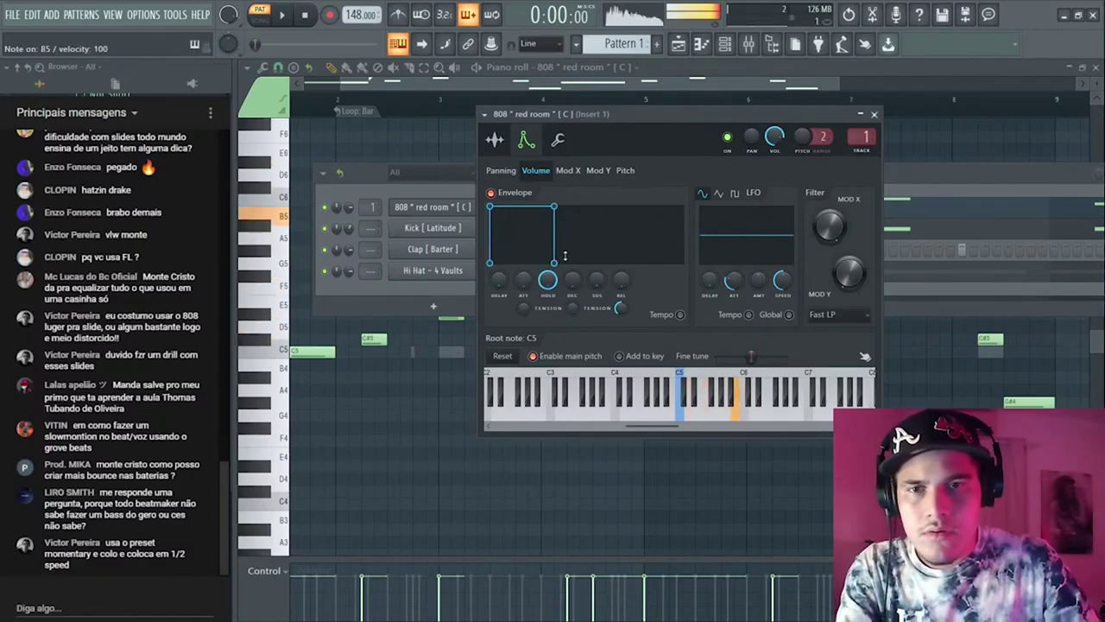
# - Place short high-octave accent notes in the red room 808 line and play the pattern to hear the jumps
pyautogui.press('b')
pyautogui.press('m')
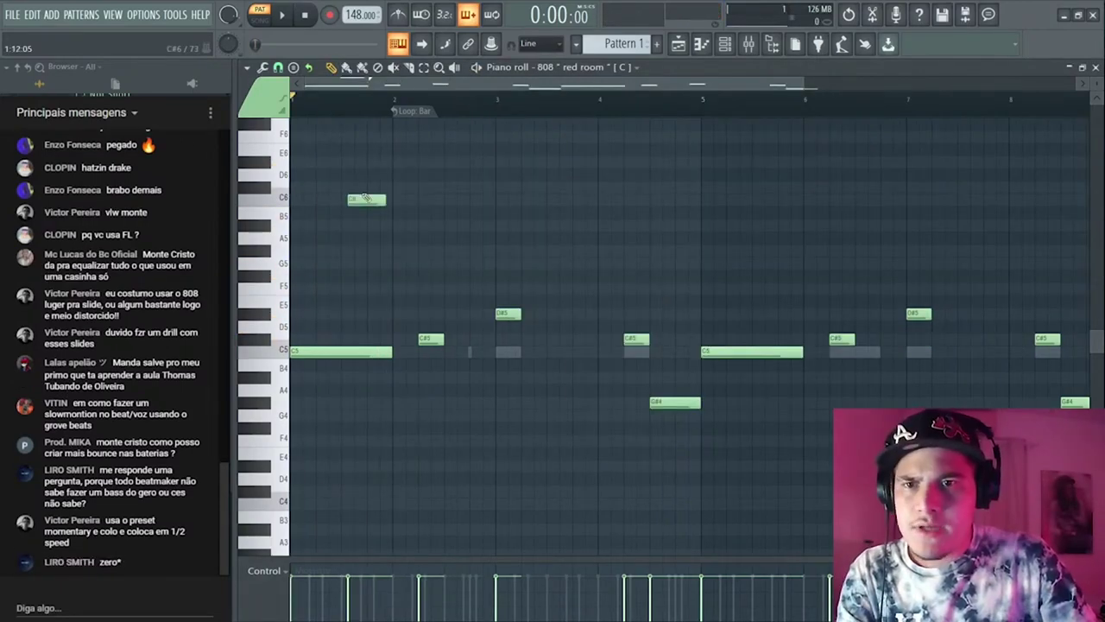
pyautogui.moveTo(366, 198); pyautogui.dragTo(360, 198)
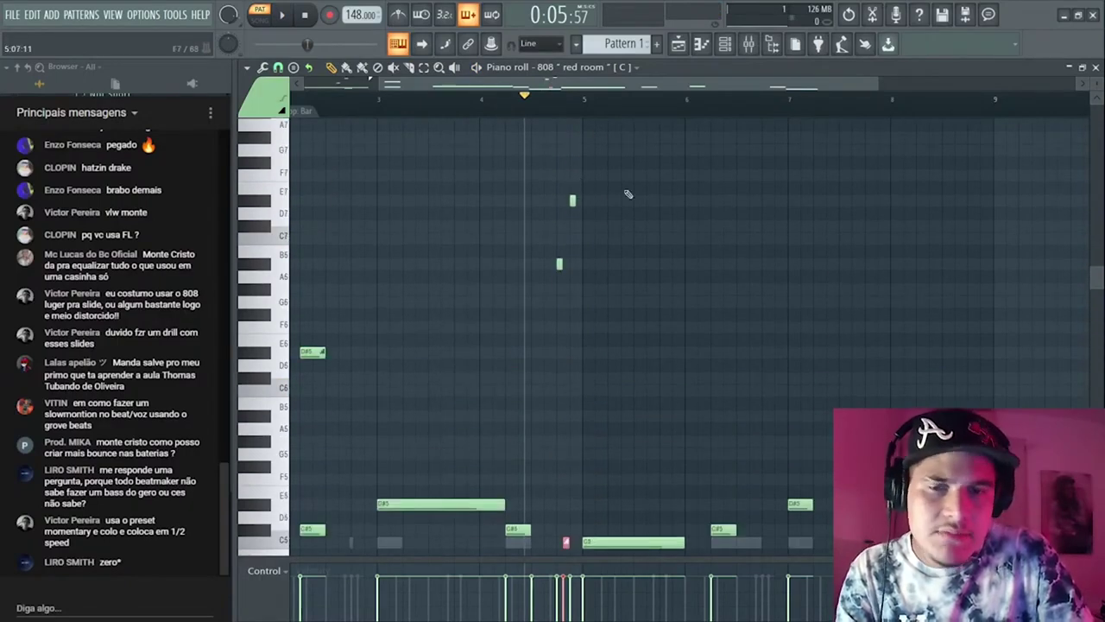
pyautogui.scroll(-2, 914, 265)
pyautogui.click(295, 100)
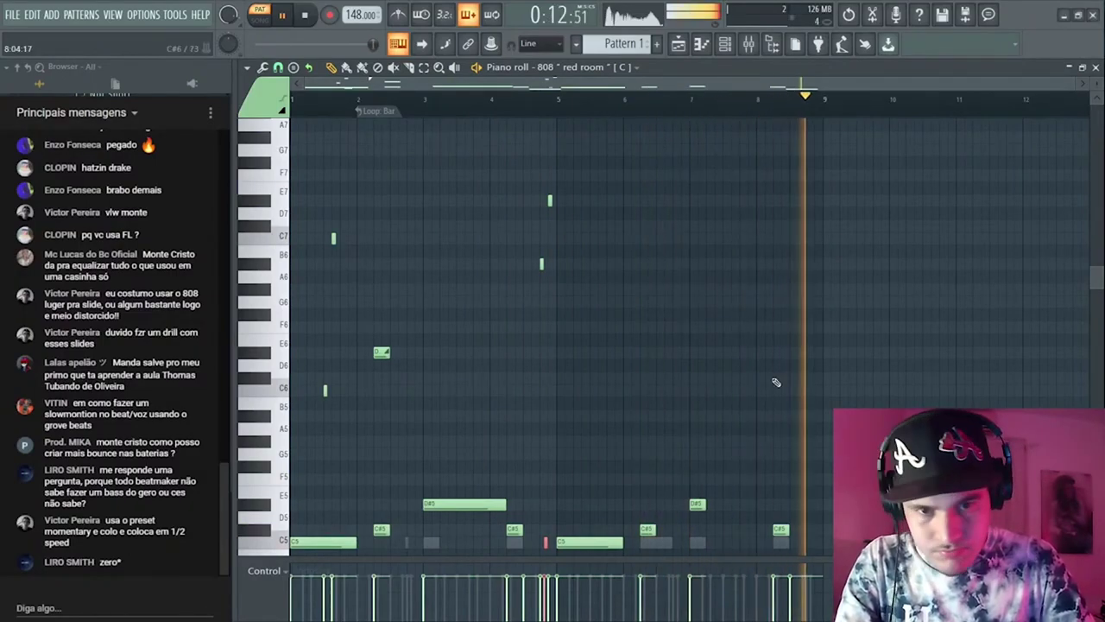
pyautogui.moveTo(777, 382); pyautogui.dragTo(733, 158)
pyautogui.press('space')
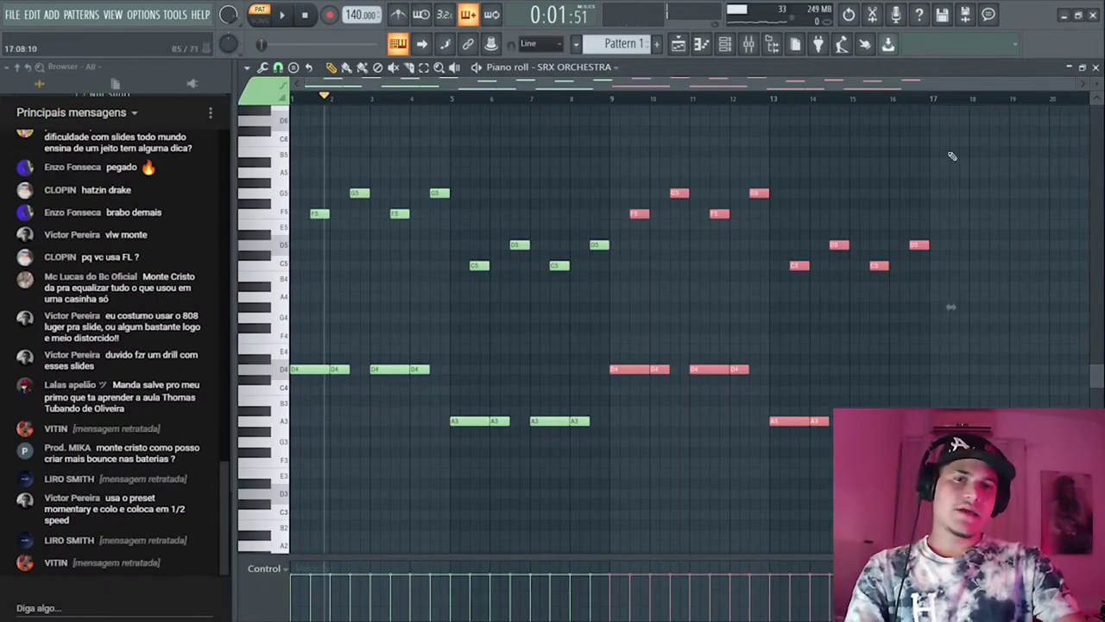
# - Copy the SRX ORCHESTRA notes from bars 5 to 8 onto bars 9 to 12
pyautogui.moveTo(963, 164); pyautogui.dragTo(621, 518)
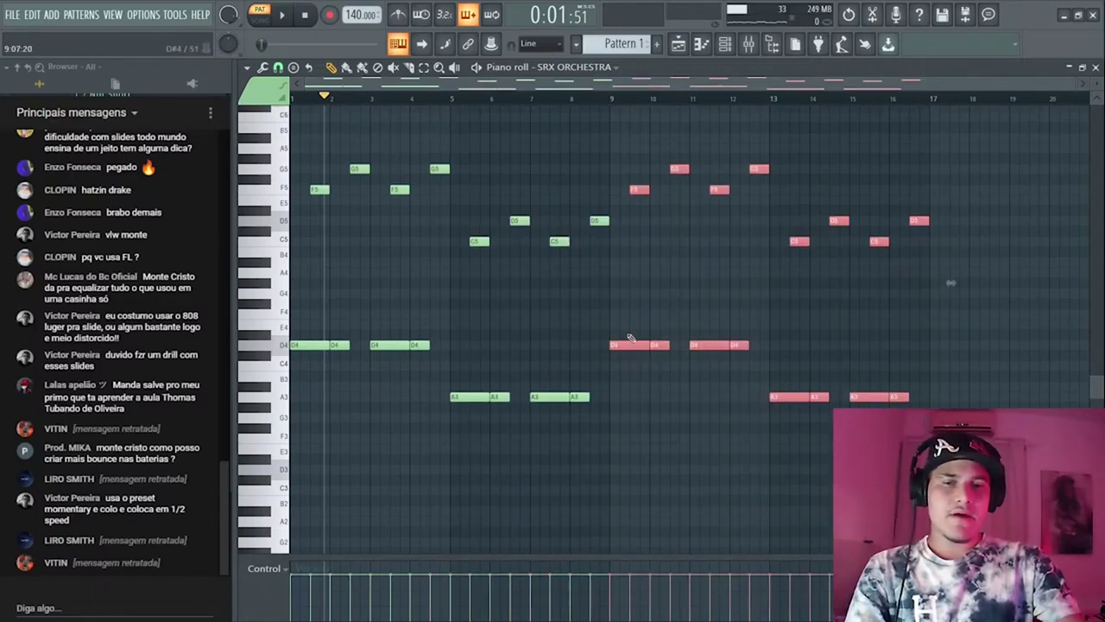
pyautogui.moveTo(595, 209); pyautogui.dragTo(452, 463)
pyautogui.moveTo(463, 399); pyautogui.dragTo(623, 408)
pyautogui.scroll(-5, 640, 397)
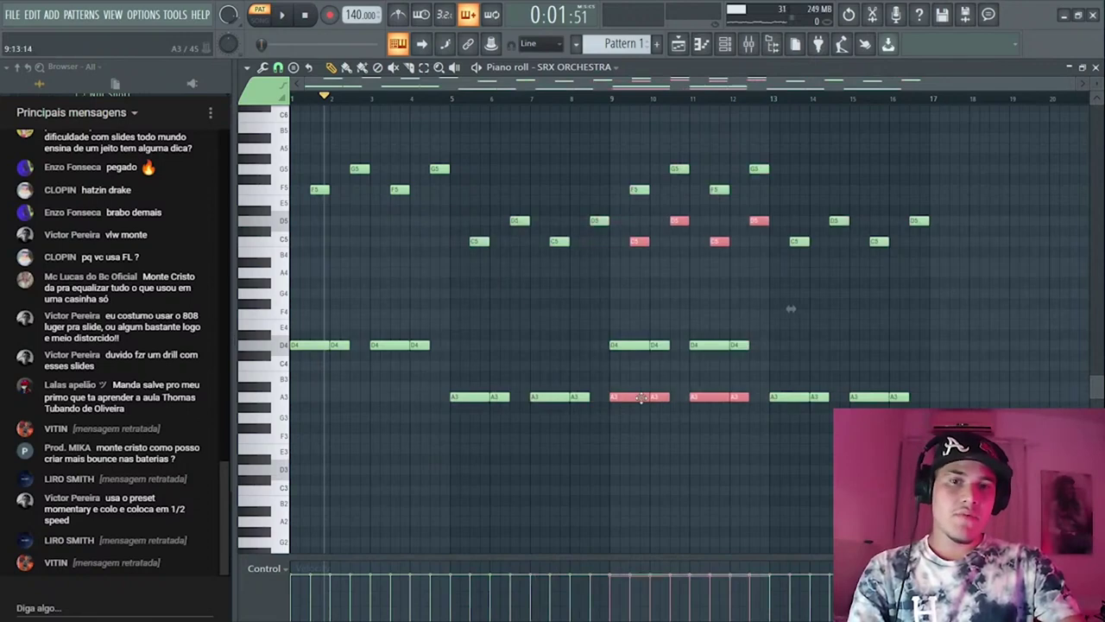
pyautogui.scroll(-2, 640, 398)
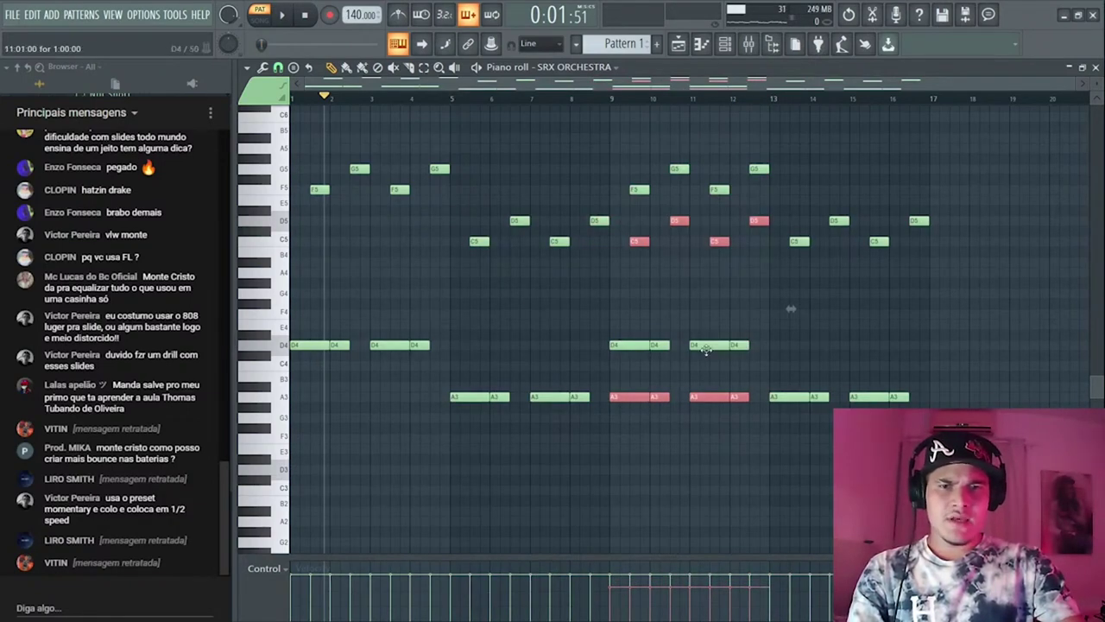
pyautogui.click(801, 161)
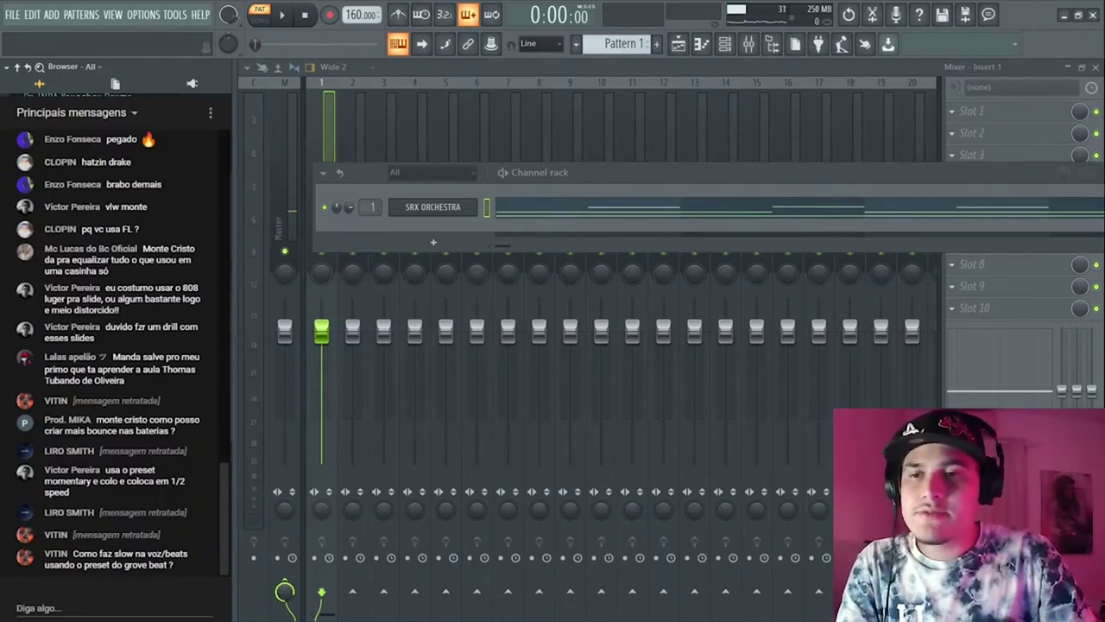
# - Browse the 808 samples and add 808 - Zay Spinz [ C ] to the channel rack as a new channel
pyautogui.press('Down')
pyautogui.press('Down')
pyautogui.press('Down')
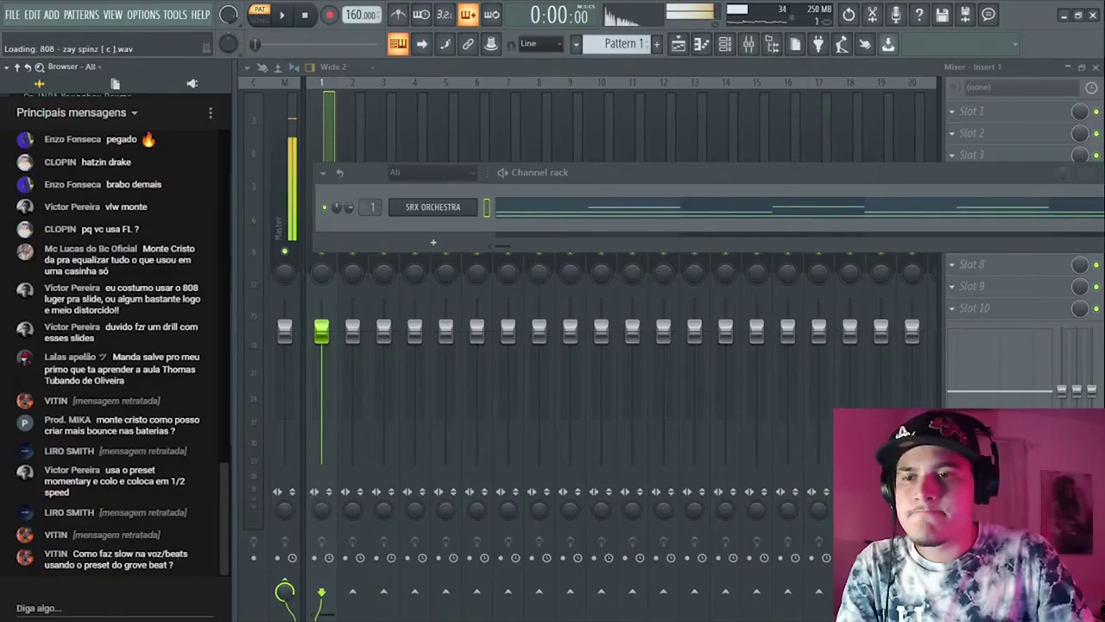
pyautogui.moveTo(104, 345); pyautogui.dragTo(490, 235)
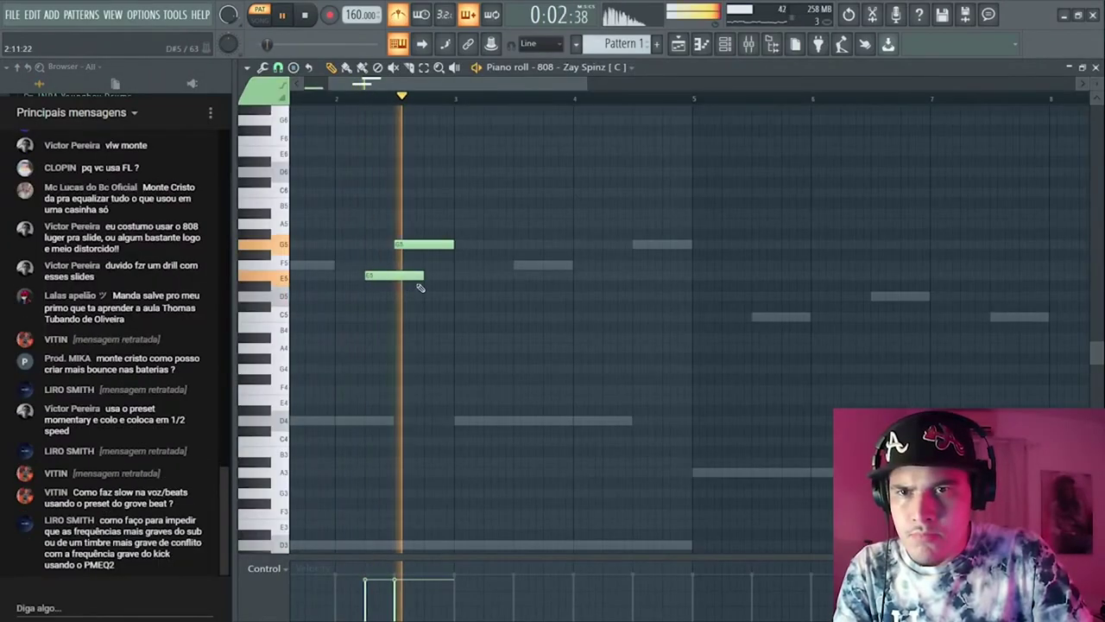
# - Shorten the Zay Spinz 808's E5 note in bar 2 so it ends before the G5 note, and replay the line
pyautogui.moveTo(417, 276); pyautogui.dragTo(383, 281)
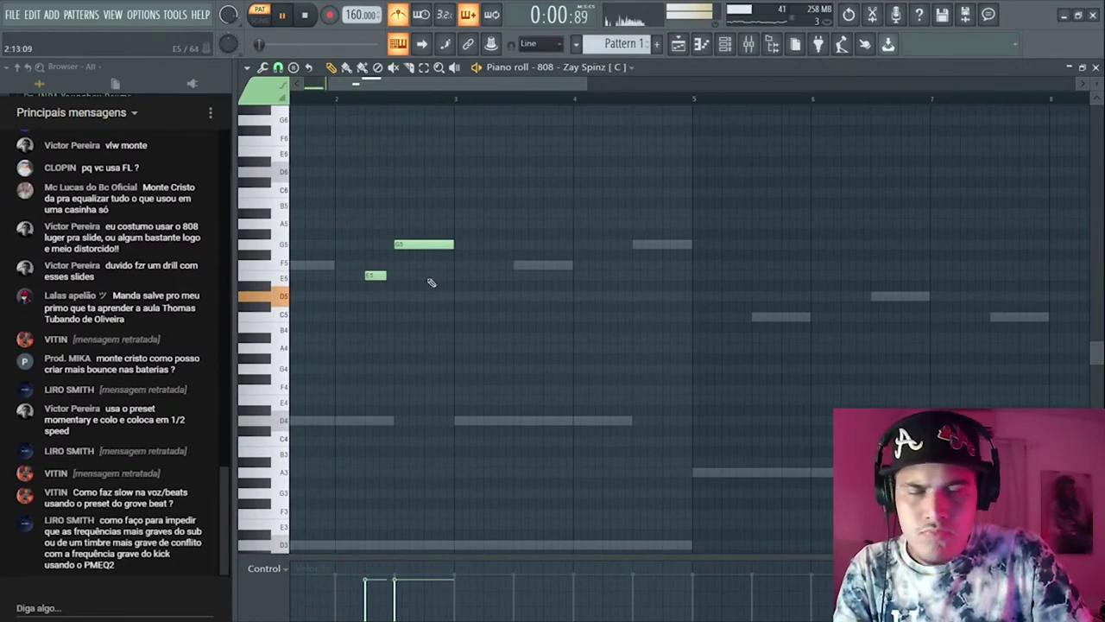
pyautogui.click(724, 44)
pyautogui.press('space')
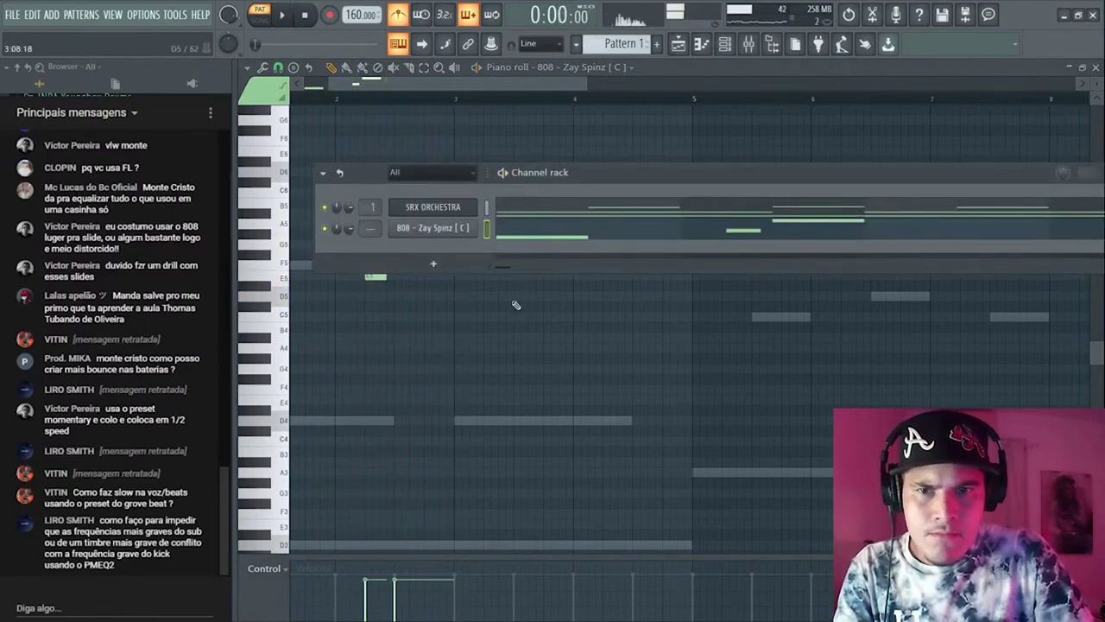
pyautogui.moveTo(498, 98); pyautogui.dragTo(6, 79)
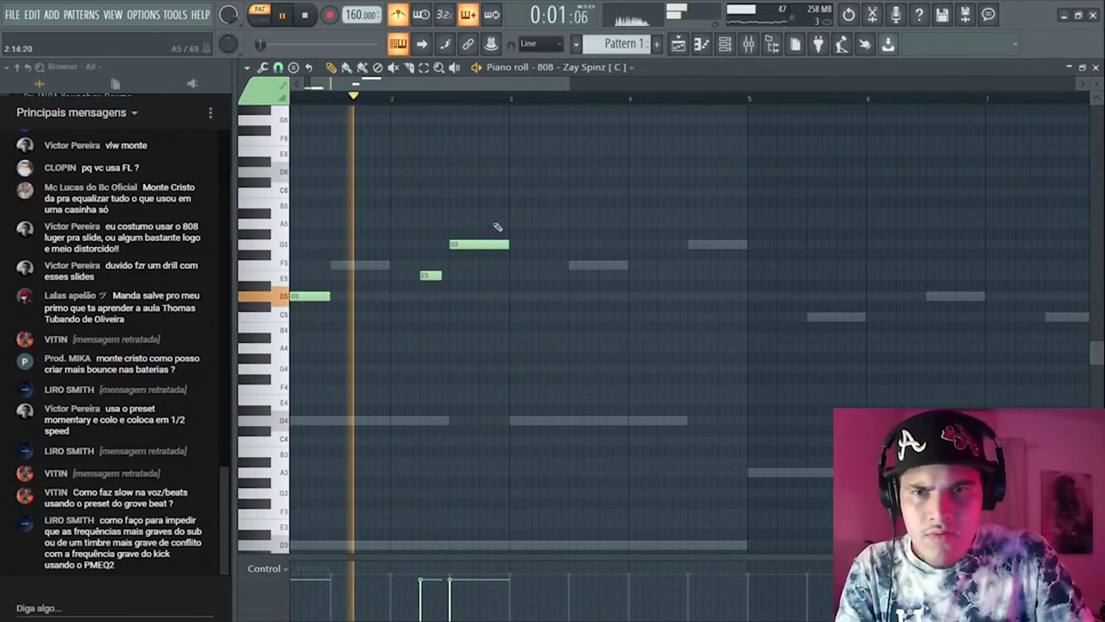
# - Extend the 808 line with an F5 note in bar 3 and short F5 and G5 notes at the end of bar 4
pyautogui.click(541, 266)
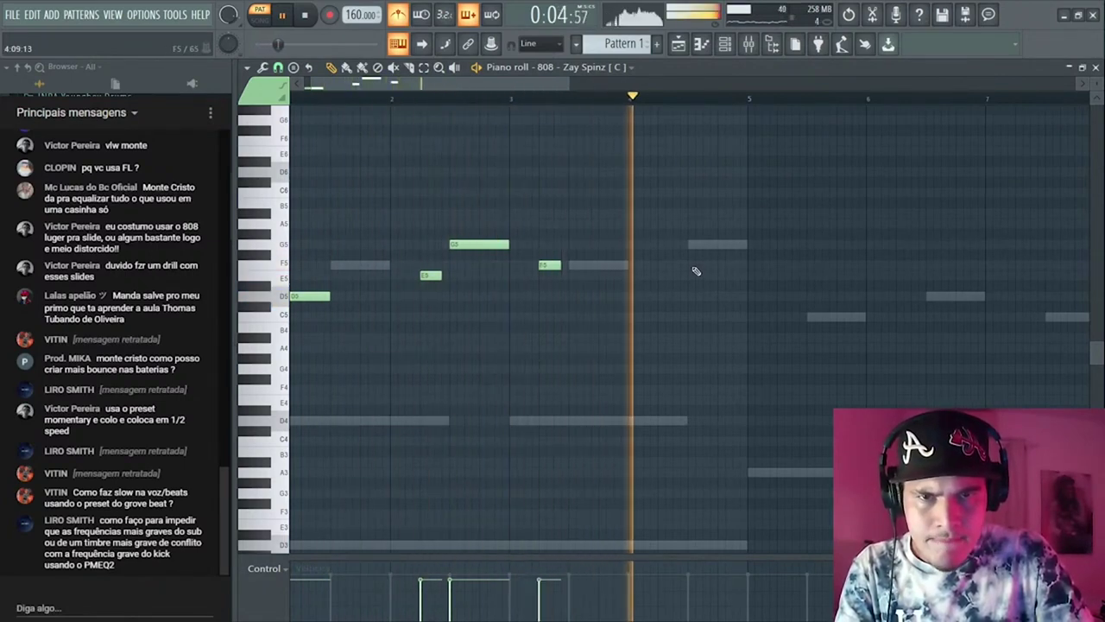
pyautogui.click(695, 264)
pyautogui.click(721, 248)
pyautogui.moveTo(763, 272); pyautogui.dragTo(755, 255)
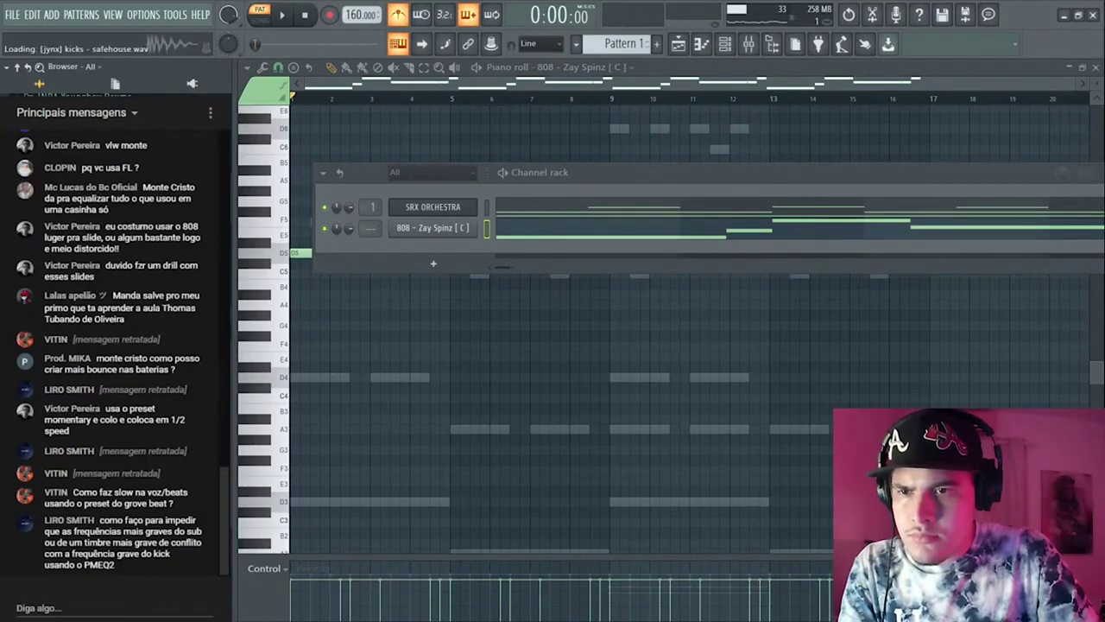
# - Add the [JYNX] Kicks - safehouse sample as a channel, open its notes, and play the pattern
pyautogui.moveTo(465, 274); pyautogui.dragTo(497, 265)
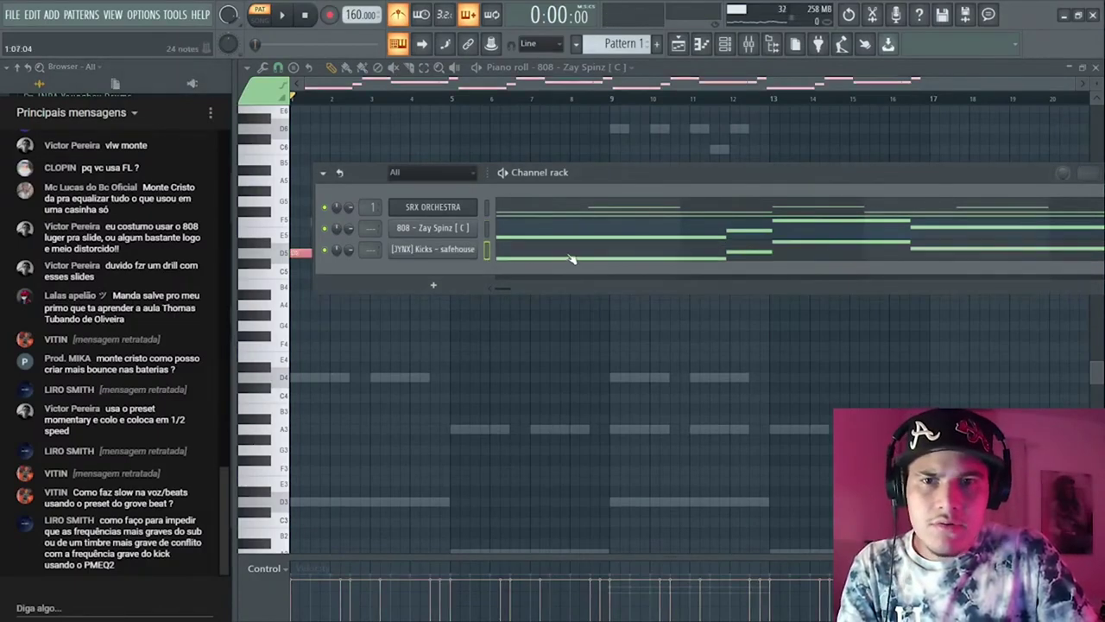
pyautogui.click(573, 250)
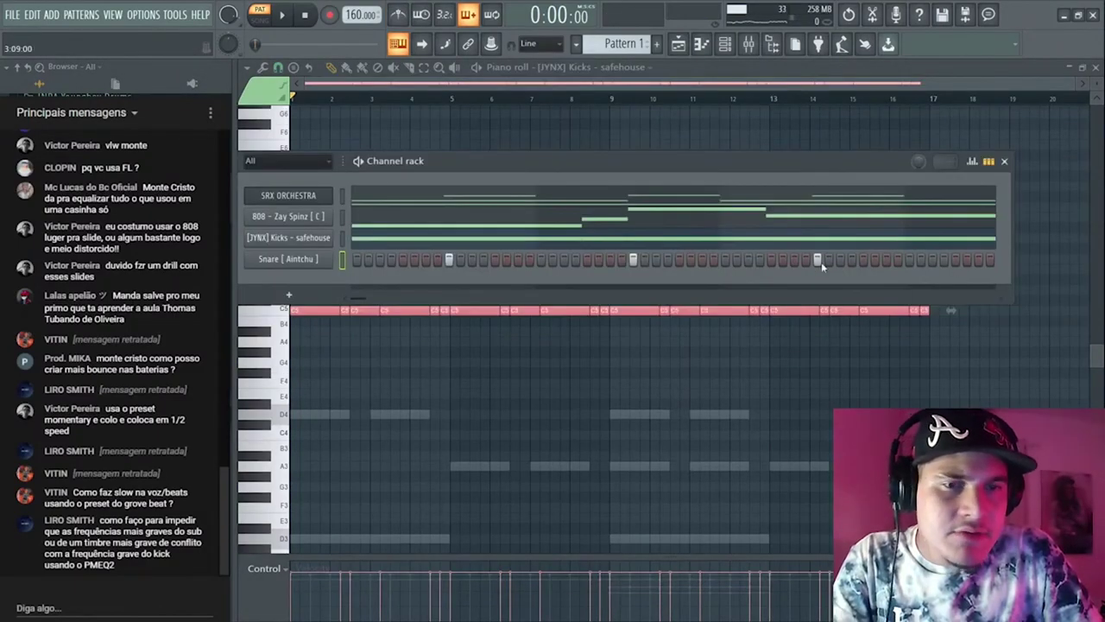
pyautogui.press('space')
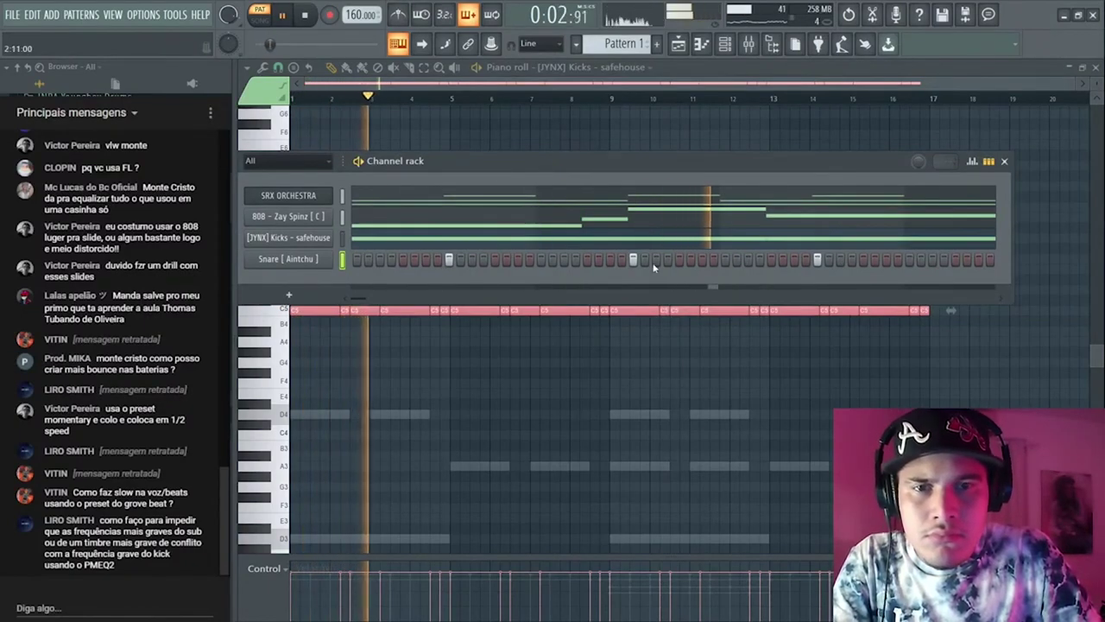
pyautogui.press('space')
# - Move the 808's first long F5 note to the start of bar 3 and shorten it to end at bar 4
pyautogui.click(784, 215)
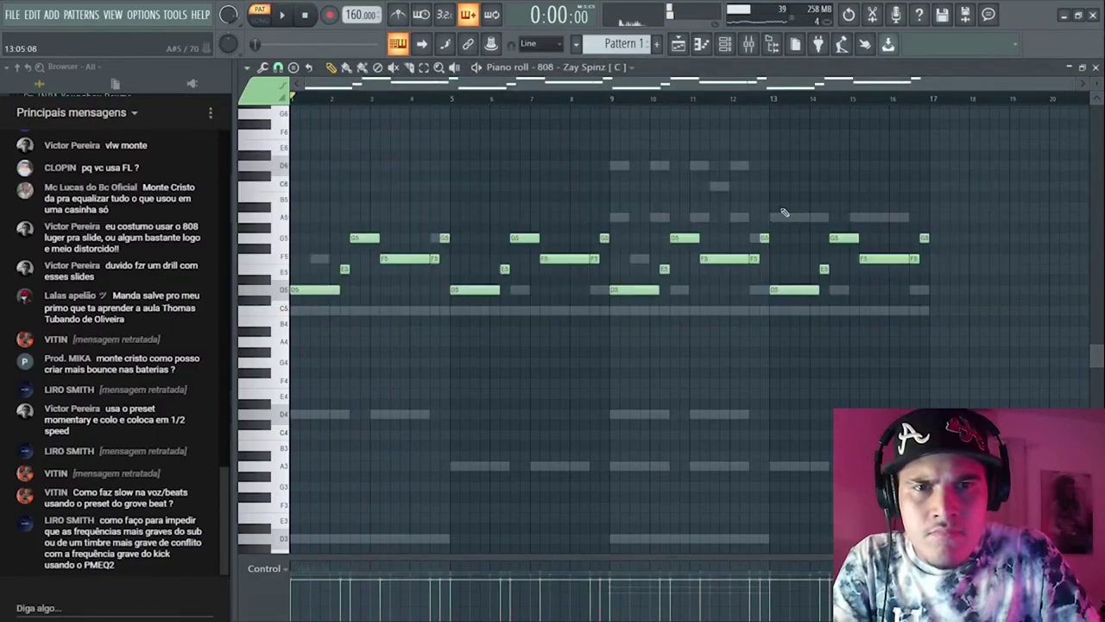
pyautogui.scroll(3, 456, 256)
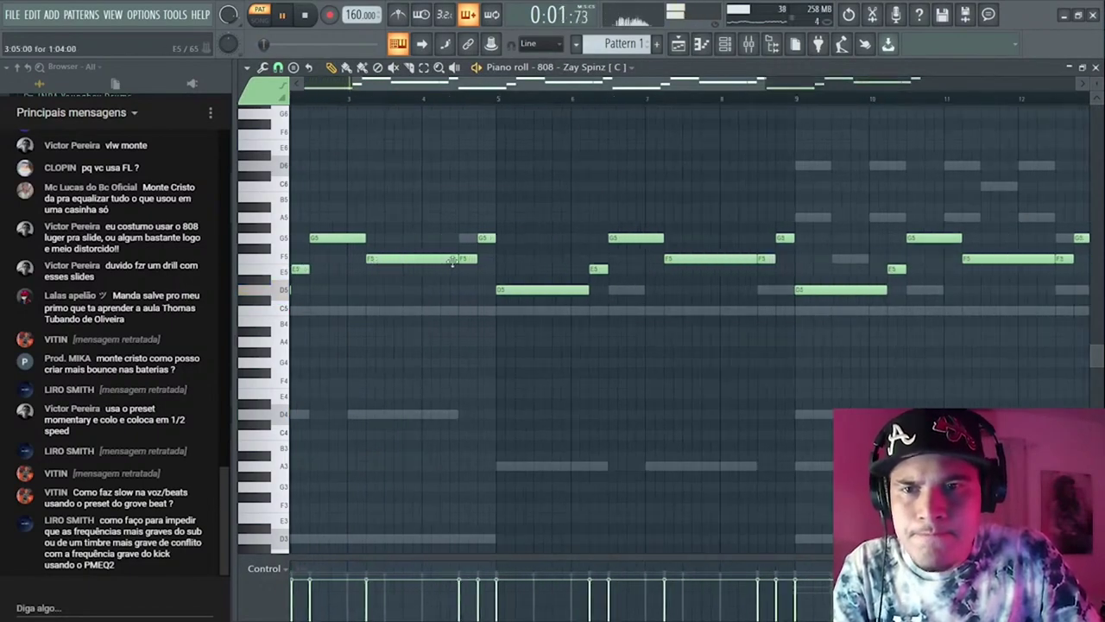
pyautogui.scroll(1, 555, 313)
pyautogui.press('space')
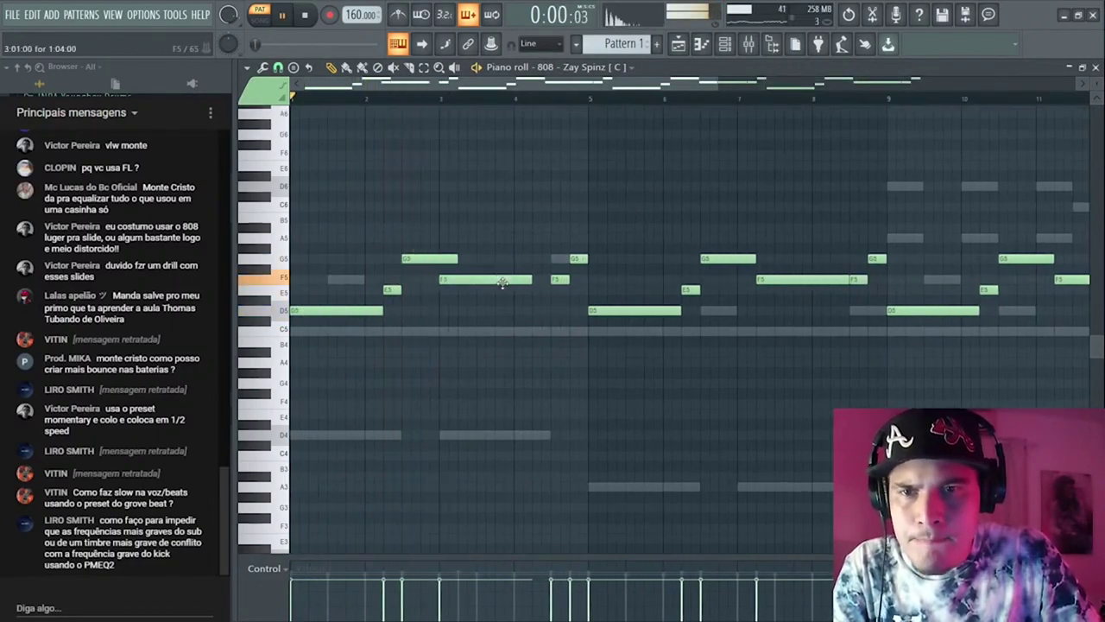
pyautogui.moveTo(530, 279); pyautogui.dragTo(515, 279)
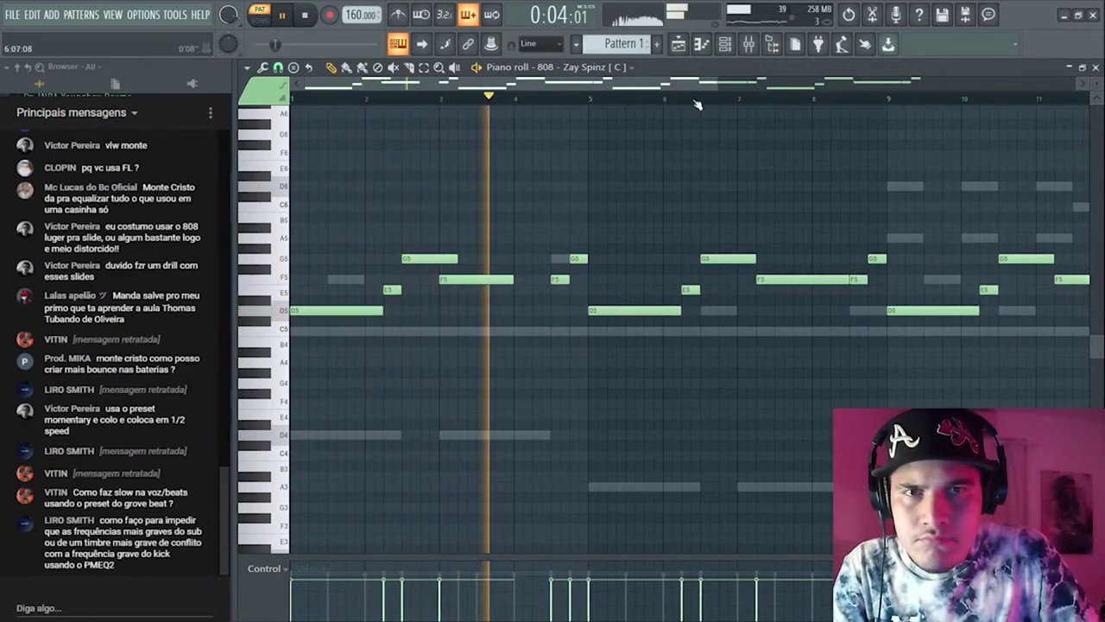
# - Check the safehouse kick's notes against the edited 808 line during playback, and view the playlist and channel rack
pyautogui.press('F6')
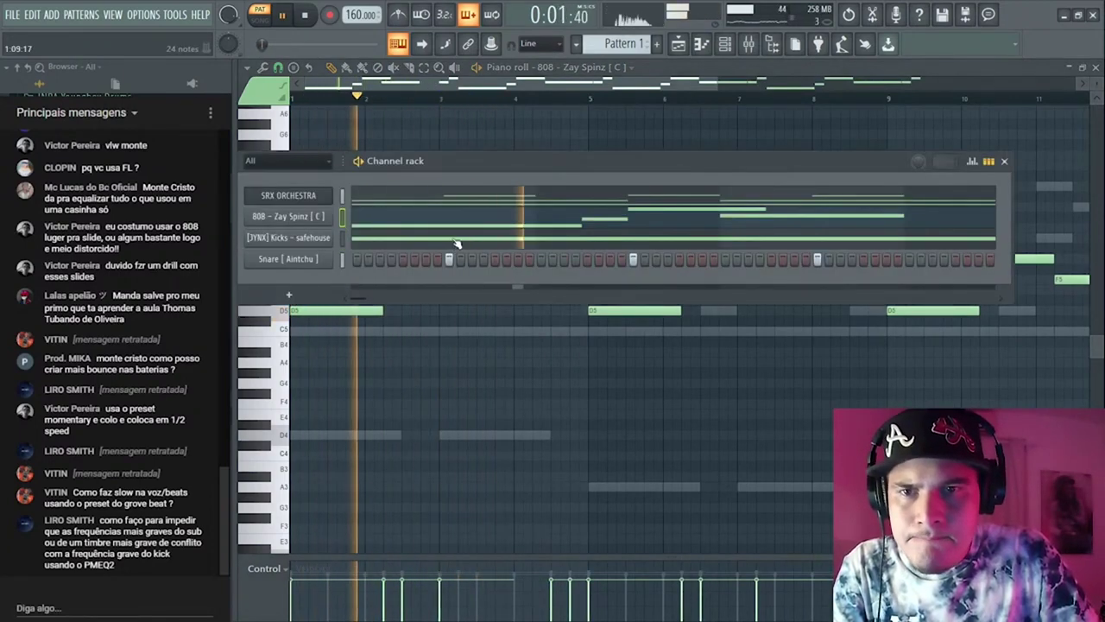
pyautogui.click(457, 244)
pyautogui.press('F6')
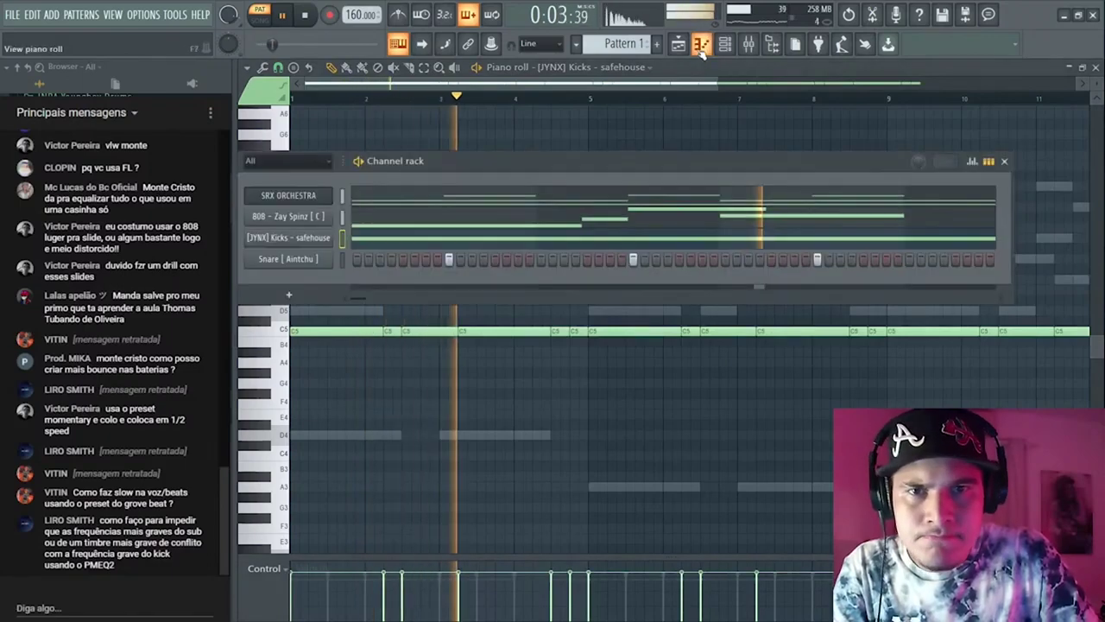
pyautogui.click(679, 44)
pyautogui.click(704, 47)
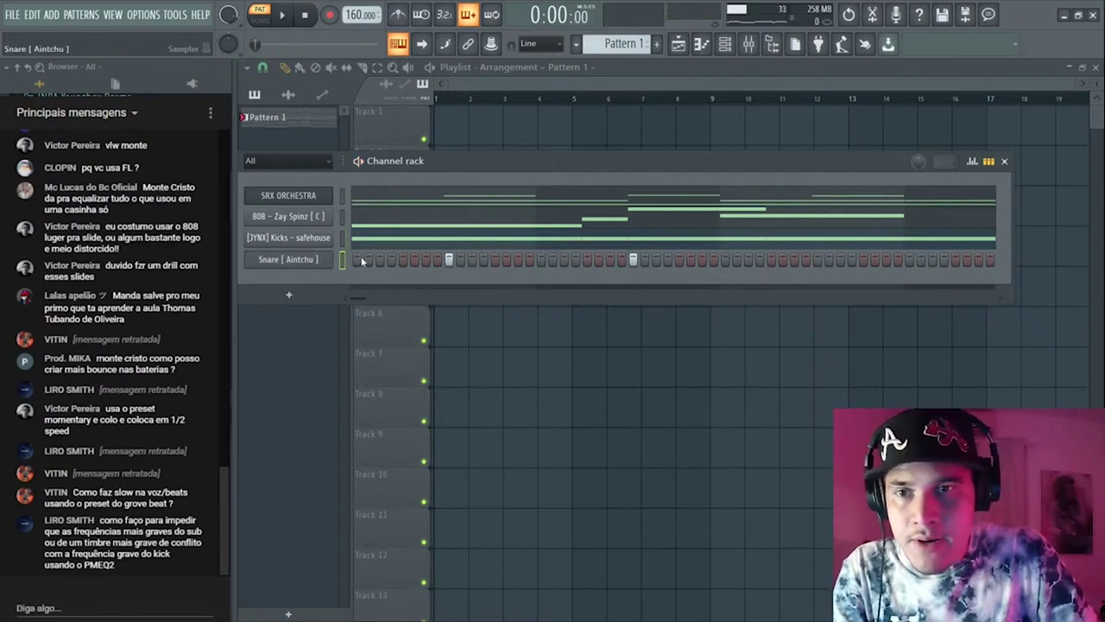
# - Duplicate the two-hit Snare [ Aintchu ] rhythm across the pattern and play it back
pyautogui.press('F7')
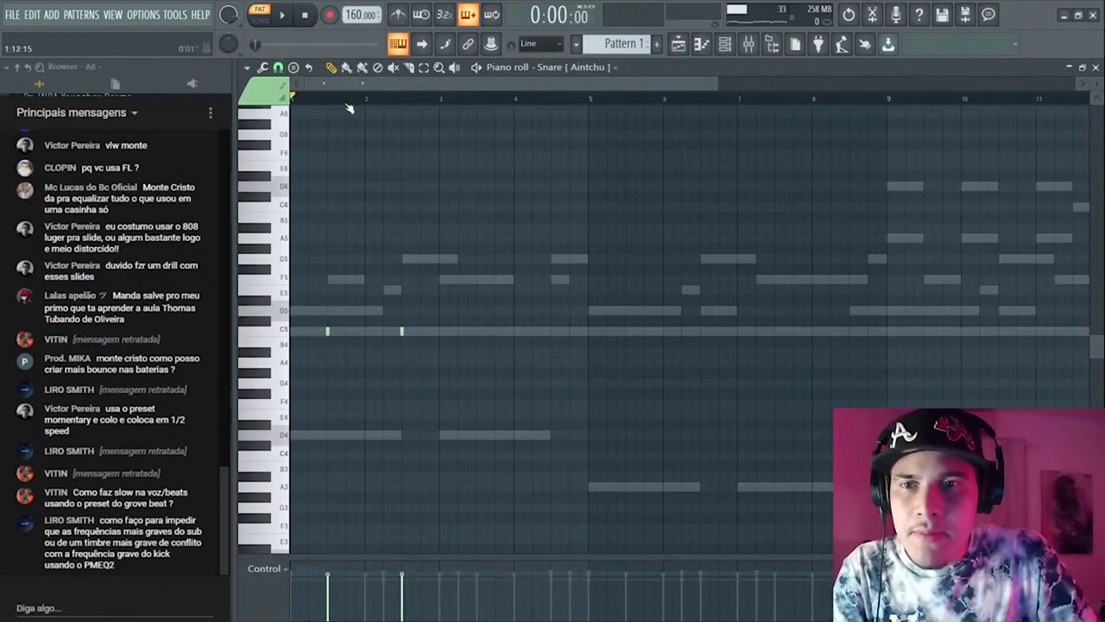
pyautogui.hotkey('ctrl', 'b')
pyautogui.hotkey('ctrl', 'b')
pyautogui.hotkey('ctrl', 'b')
pyautogui.press('space')
pyautogui.scroll(-3, 302, 101)
pyautogui.scroll(5, 303, 232)
pyautogui.moveTo(311, 232); pyautogui.dragTo(617, 264)
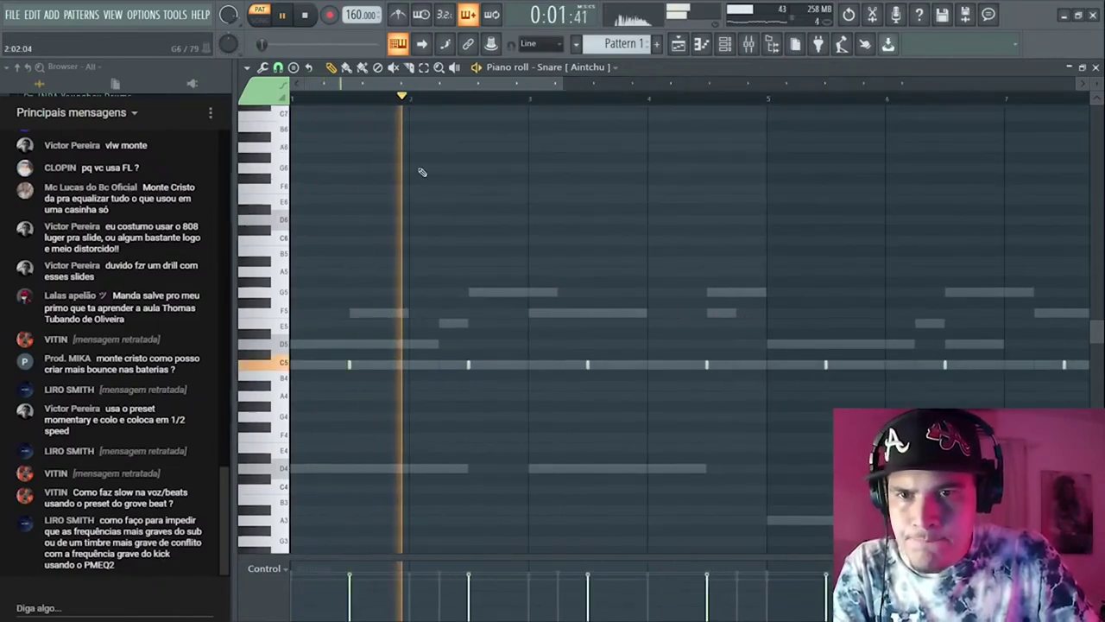
pyautogui.press('space')
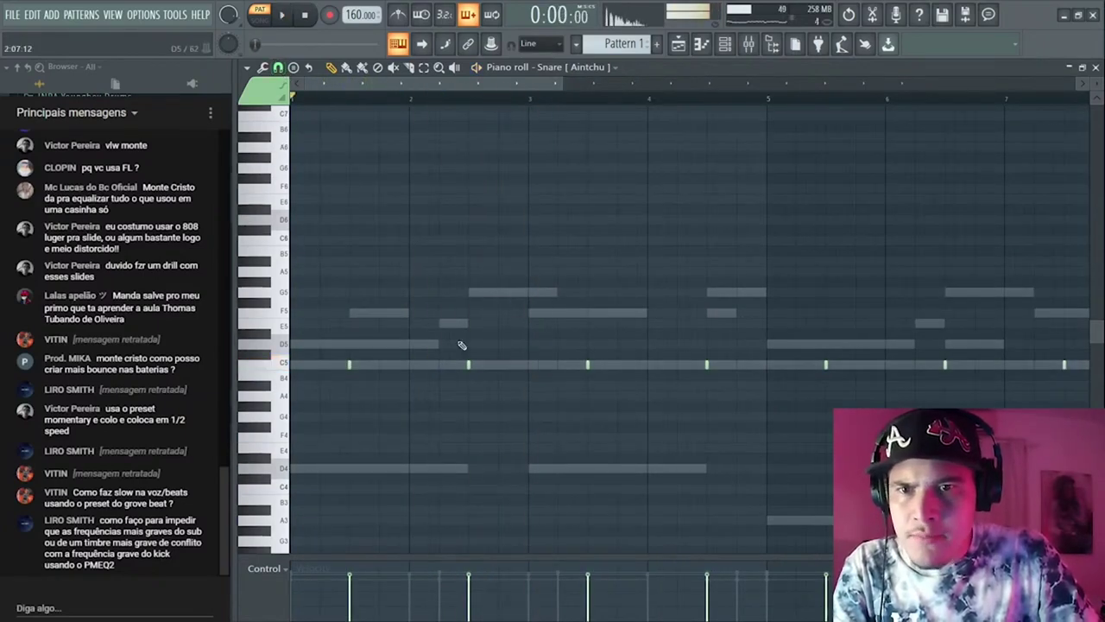
# - Add two extra C5 snare notes, one just before and one just after the start of bar 2, and audition them
pyautogui.scroll(3, 535, 300)
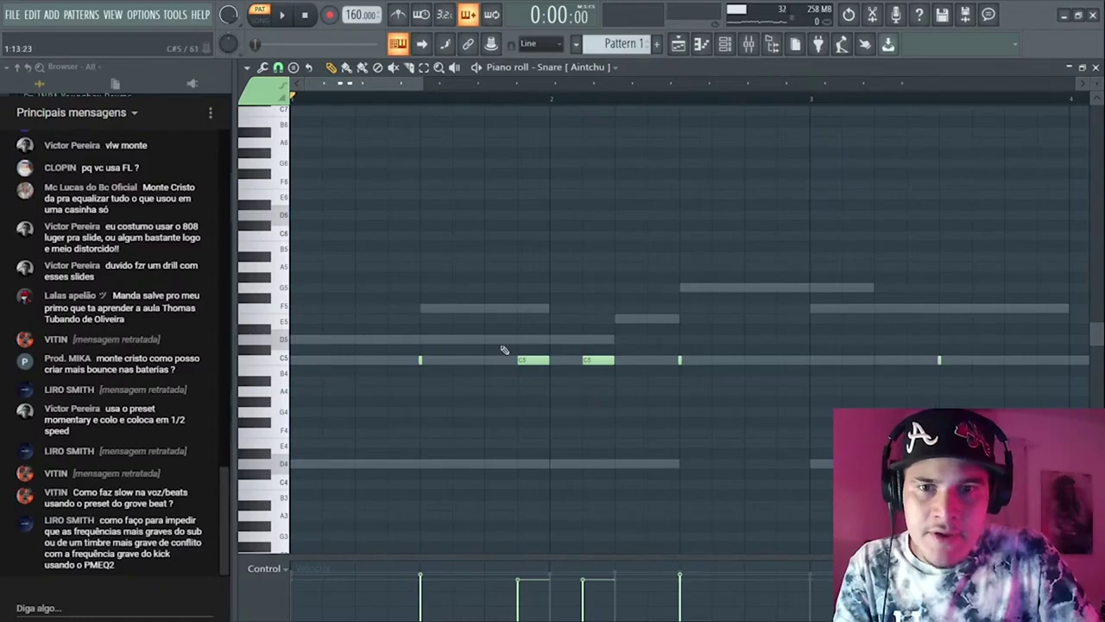
pyautogui.press('space')
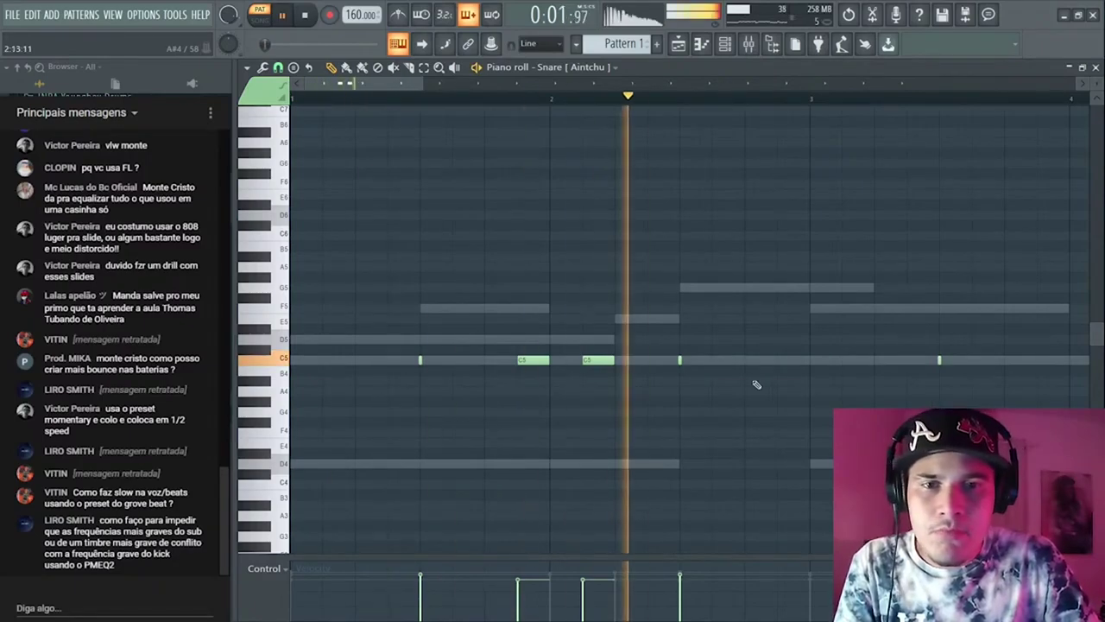
pyautogui.press('space')
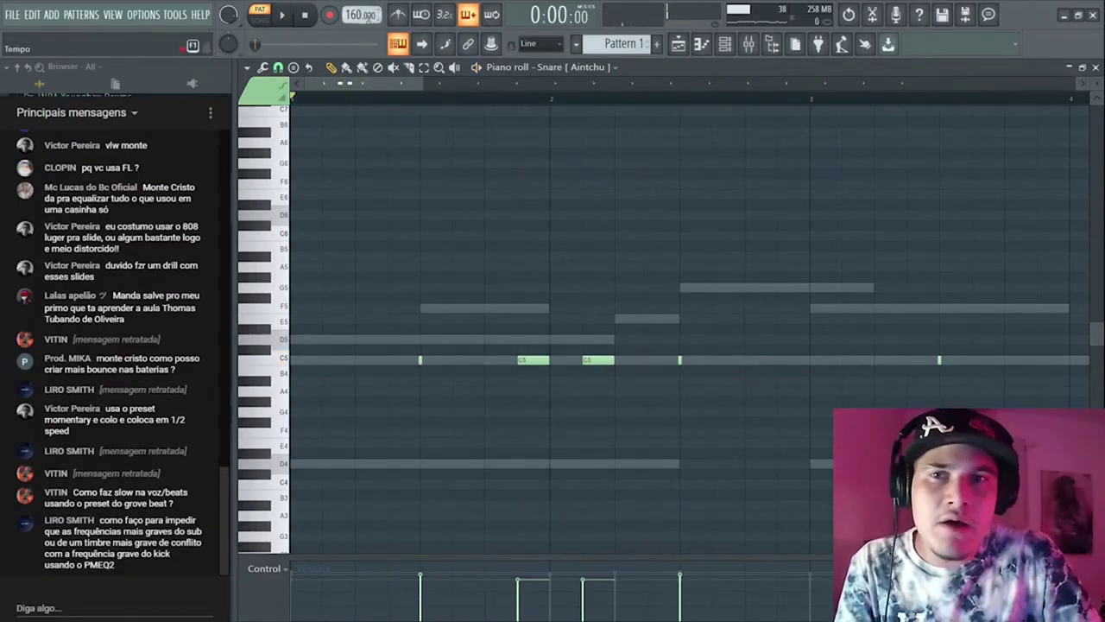
# - Set the tempo to 174 BPM and replay the snare rhythm at that speed
pyautogui.press('space')
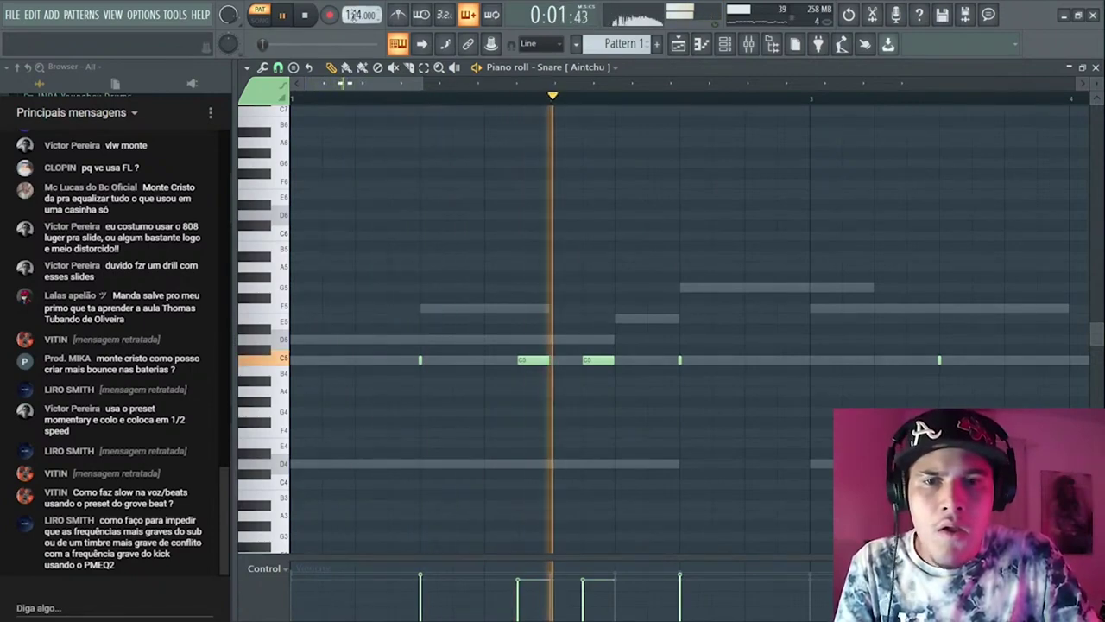
pyautogui.press('space')
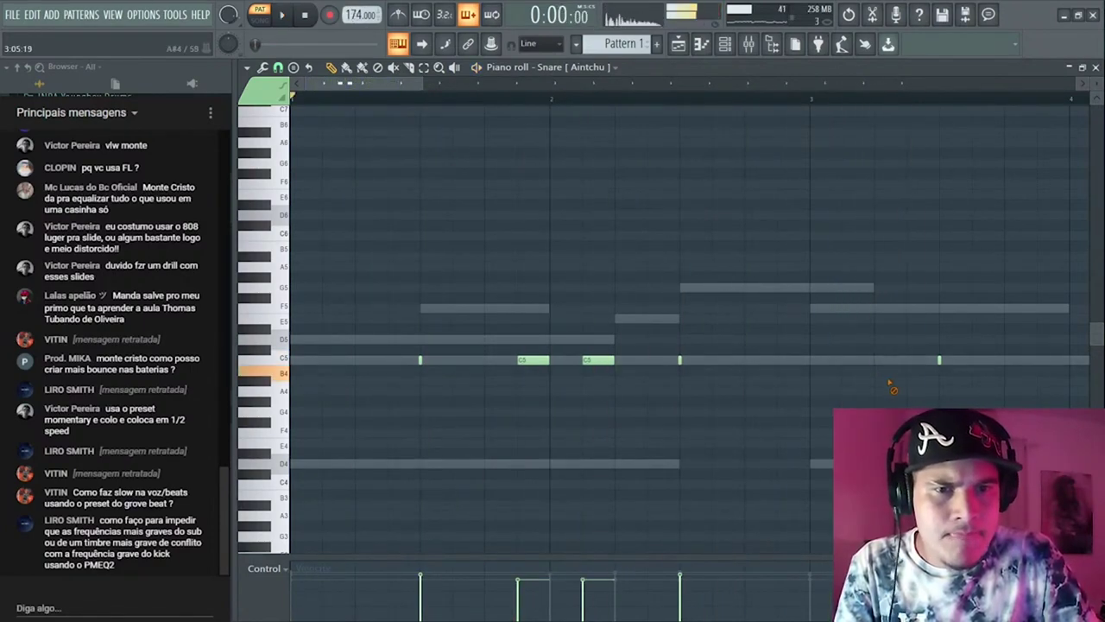
pyautogui.press('space')
pyautogui.moveTo(890, 390); pyautogui.dragTo(798, 394)
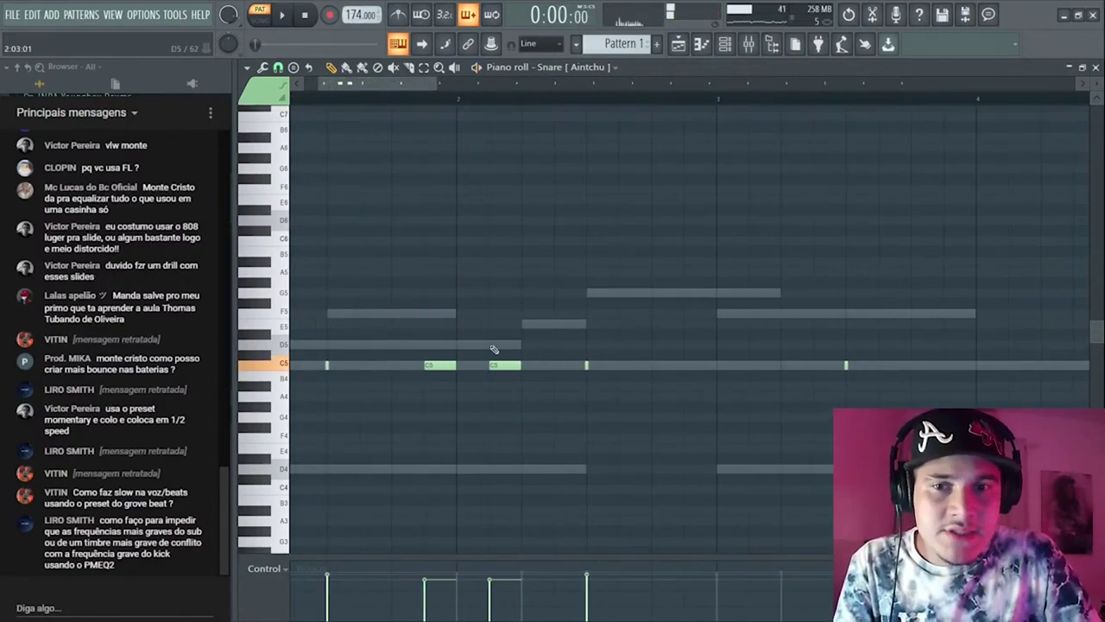
pyautogui.press('space')
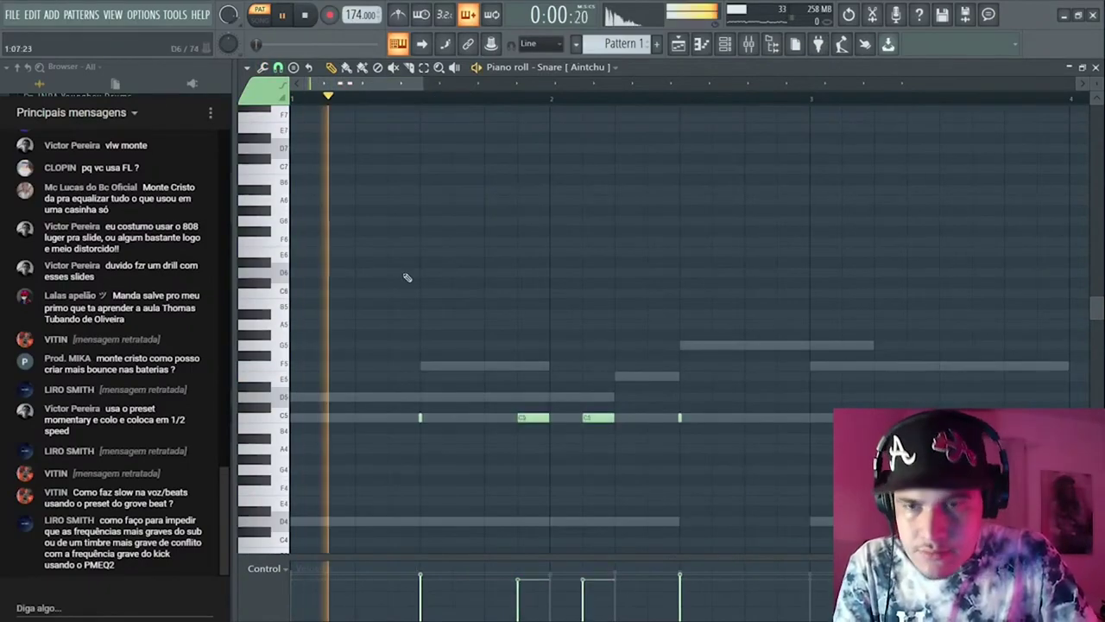
# - Add an extra E5 snare note early in bar 1 ahead of the main hit, lower its velocity and audition it
pyautogui.press('space')
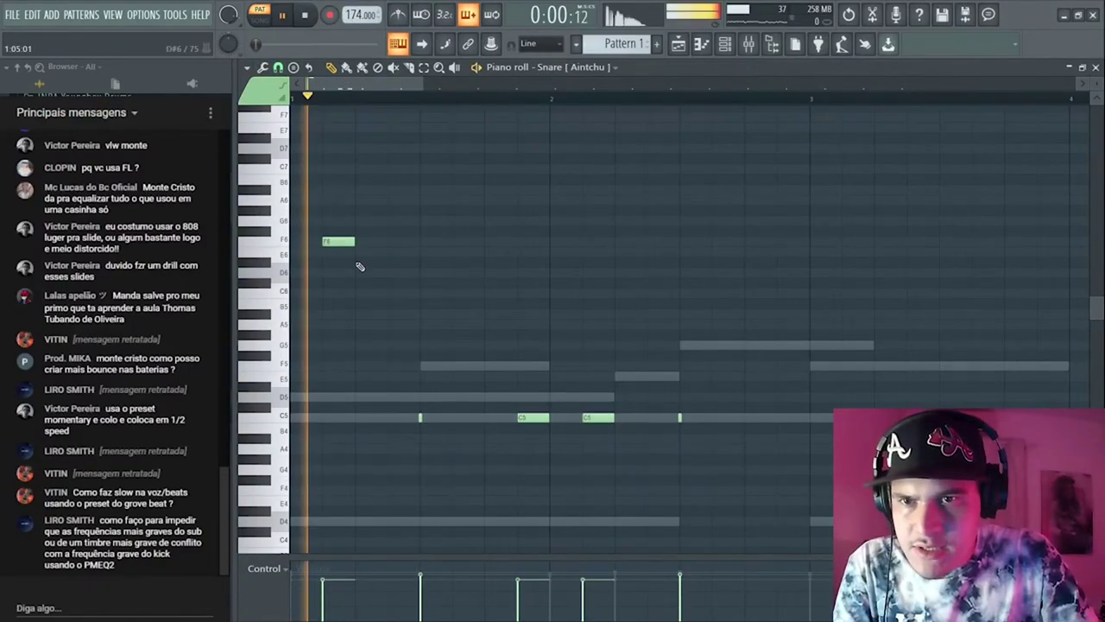
pyautogui.press('space')
pyautogui.moveTo(360, 295); pyautogui.dragTo(344, 383)
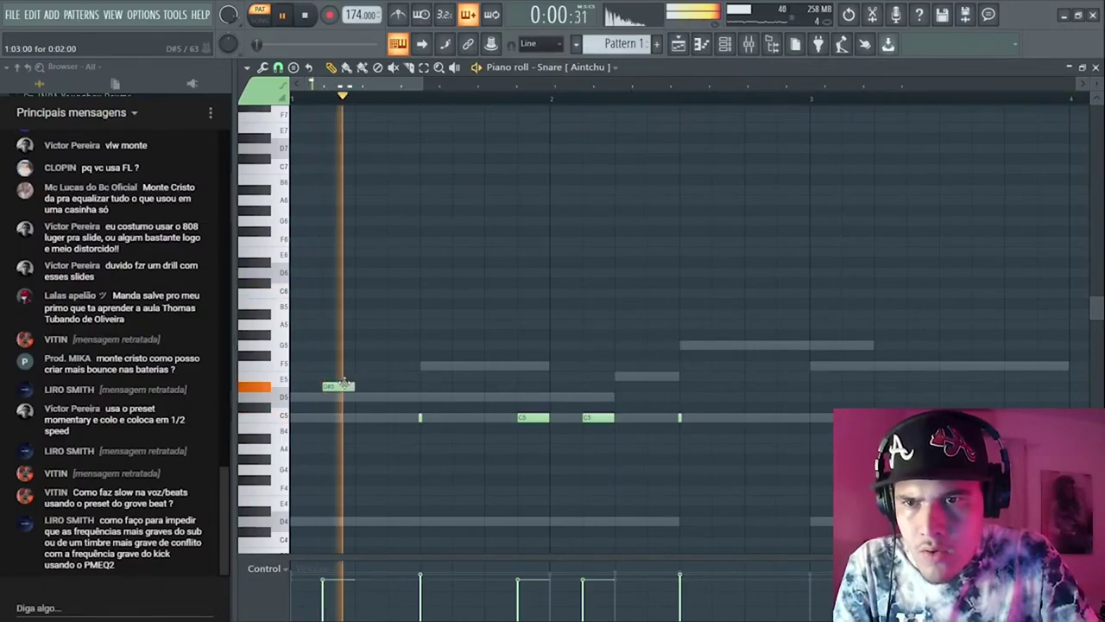
pyautogui.press('space')
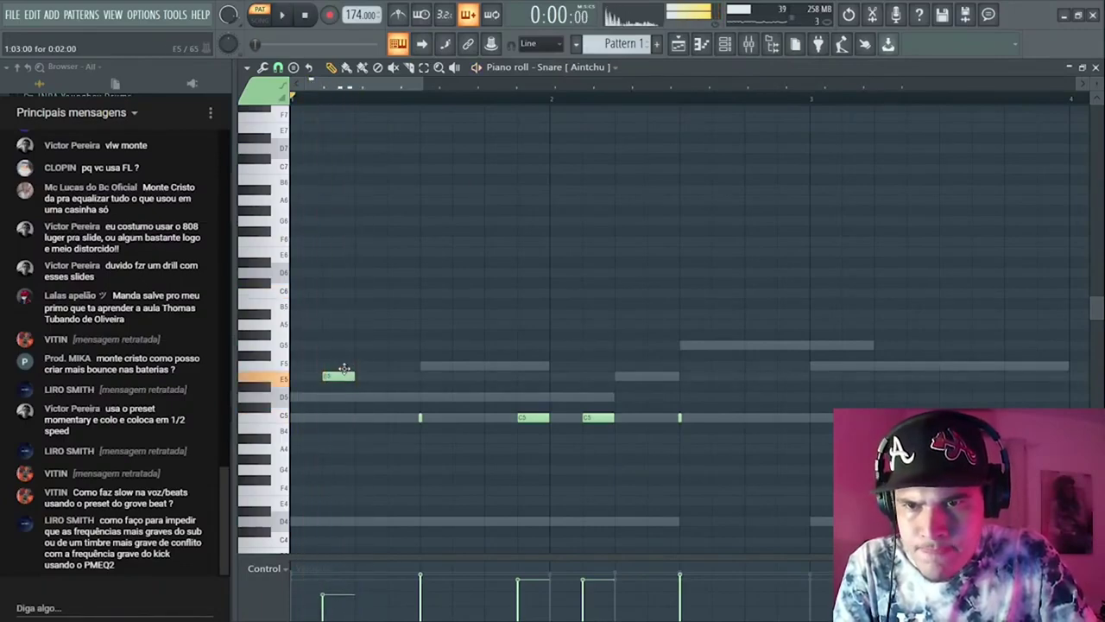
pyautogui.press('space')
# - Lower the velocity of the two added C5 snare notes around the start of bar 2 and play them back
pyautogui.scroll(-1, 585, 419)
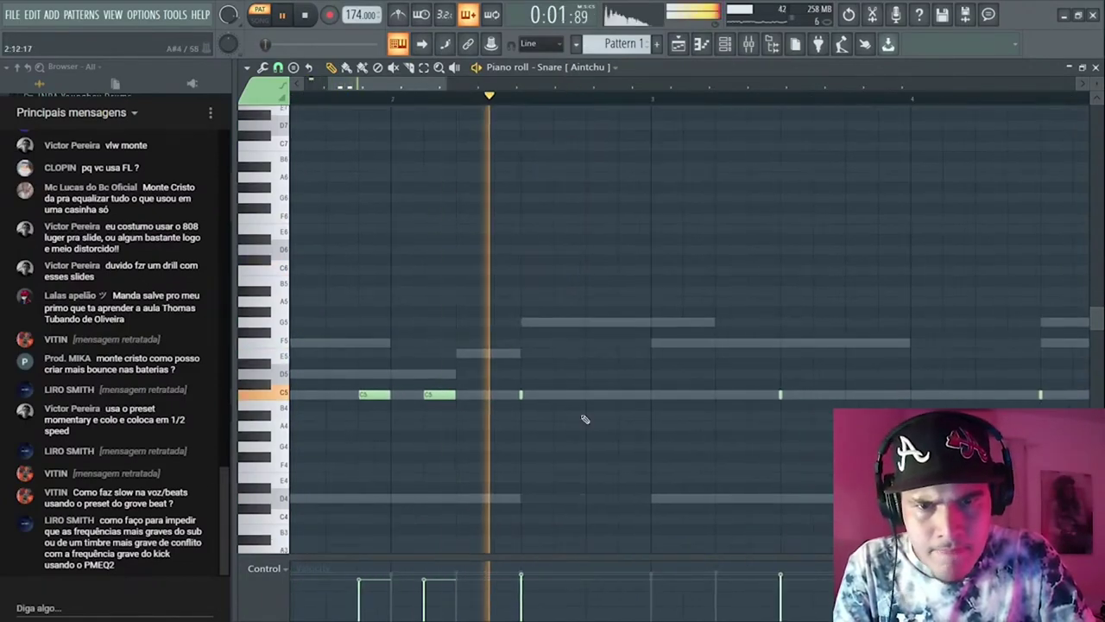
pyautogui.press('space')
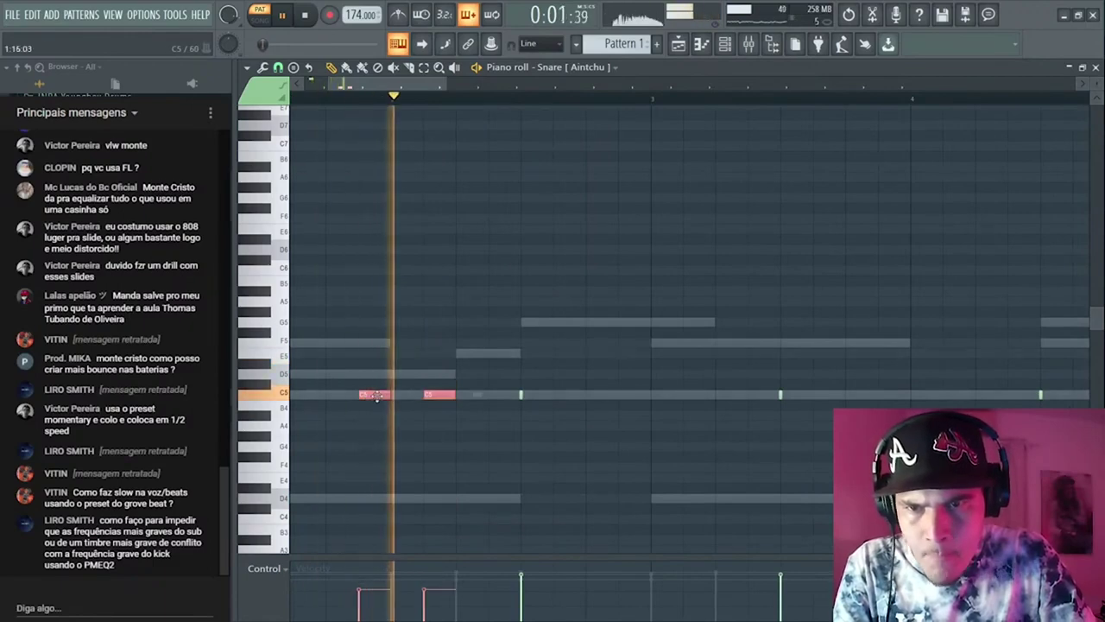
pyautogui.moveTo(379, 576); pyautogui.dragTo(577, 578)
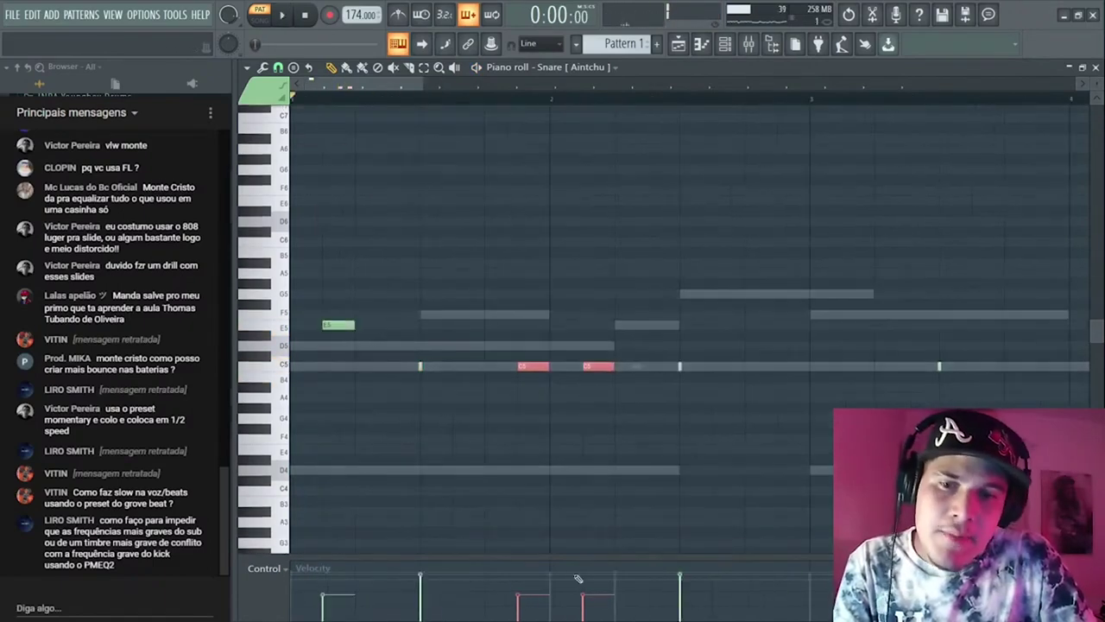
pyautogui.press('space')
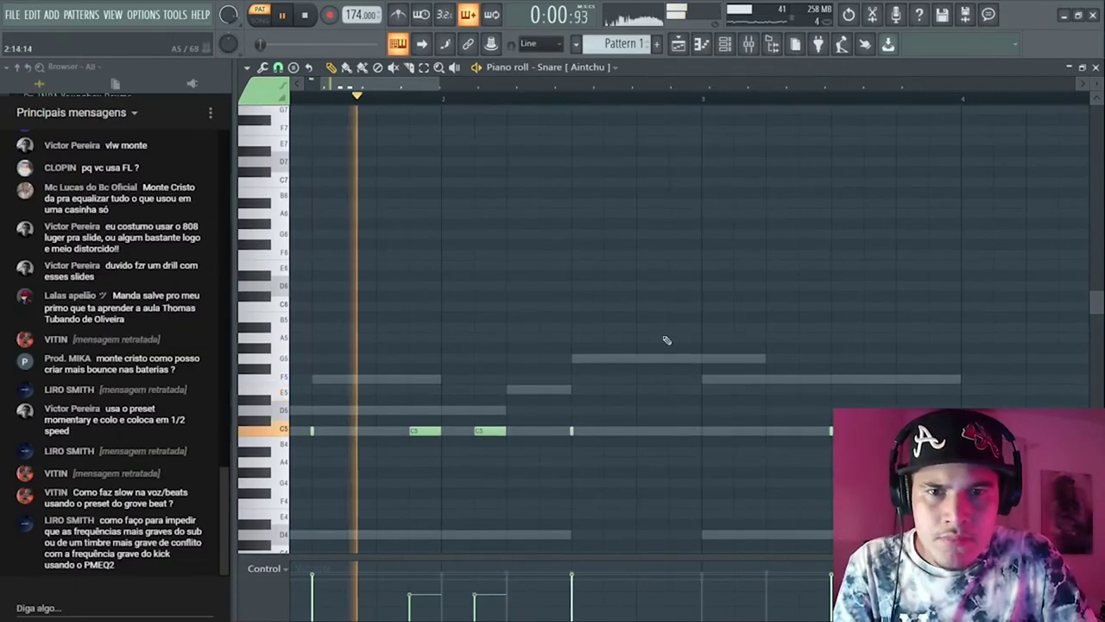
# - Add pitched snare notes at A#5 and G5 late in bar 2 and at E5 early in bar 3 during playback
pyautogui.click(655, 328)
pyautogui.click(678, 359)
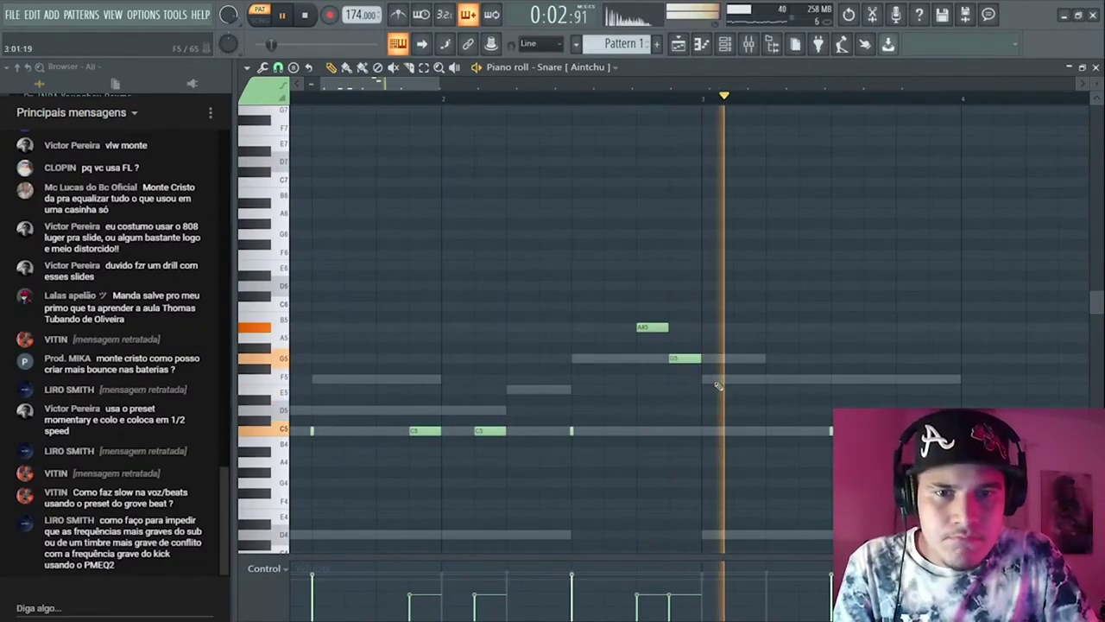
pyautogui.click(680, 386)
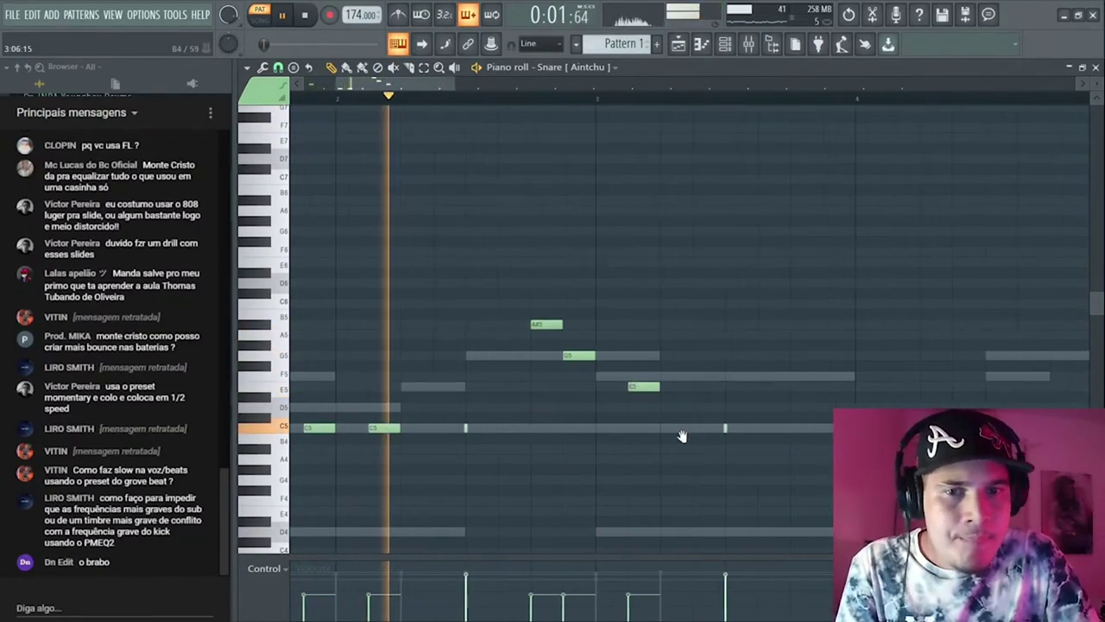
pyautogui.scroll(-1, 683, 434)
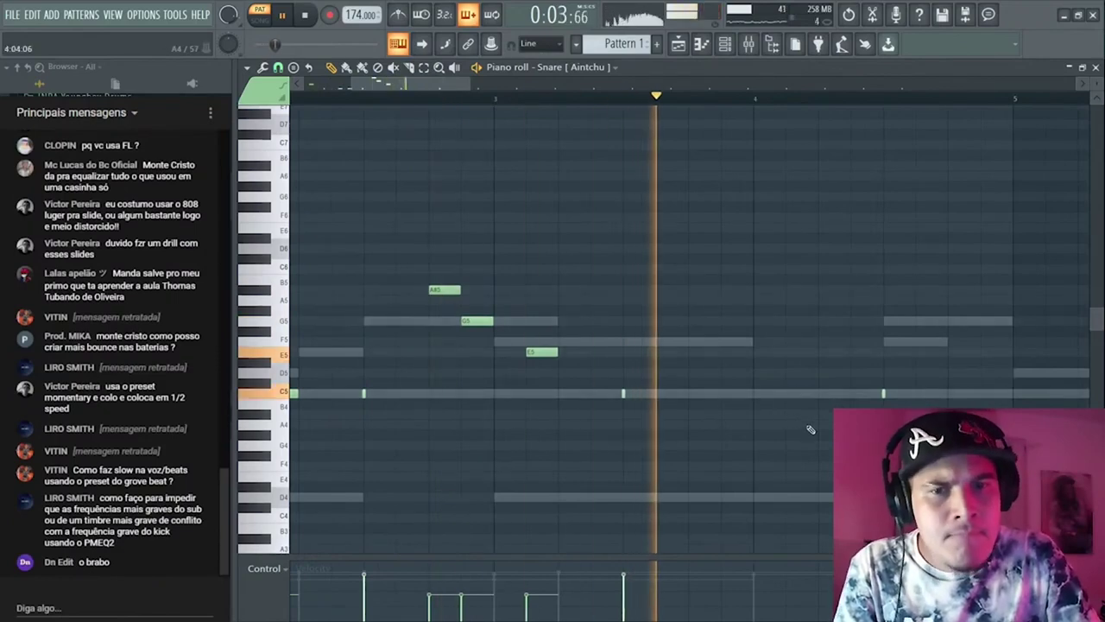
pyautogui.scroll(1, 716, 440)
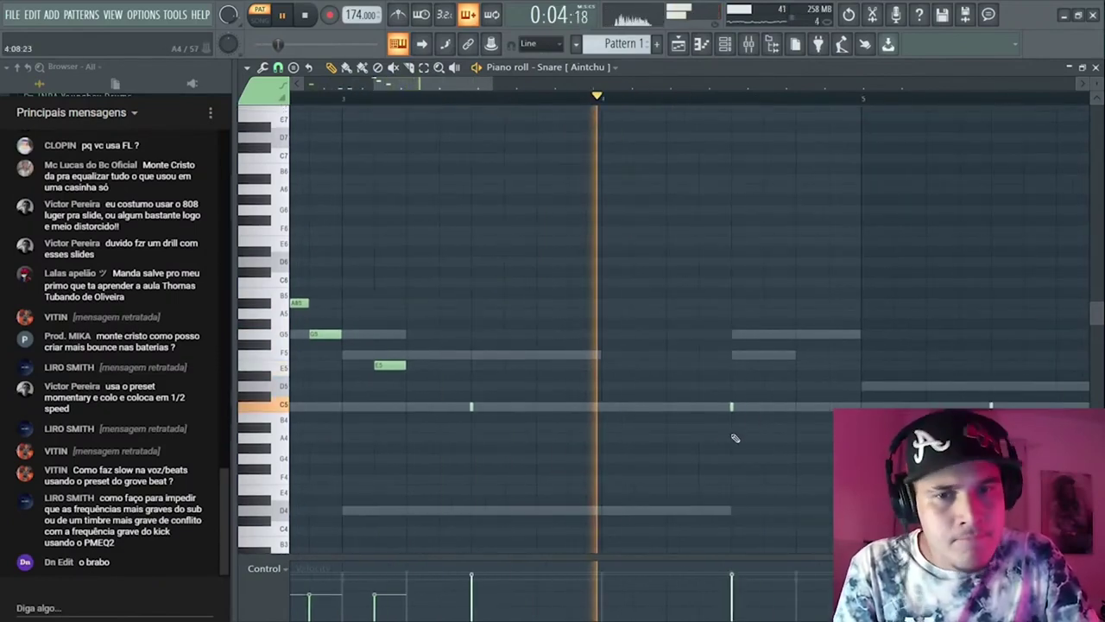
# - In the safehouse kick's notes, move the bar 3 hit to the bar's start and delete the note in the second half of bar 2
pyautogui.click(725, 45)
pyautogui.click(456, 246)
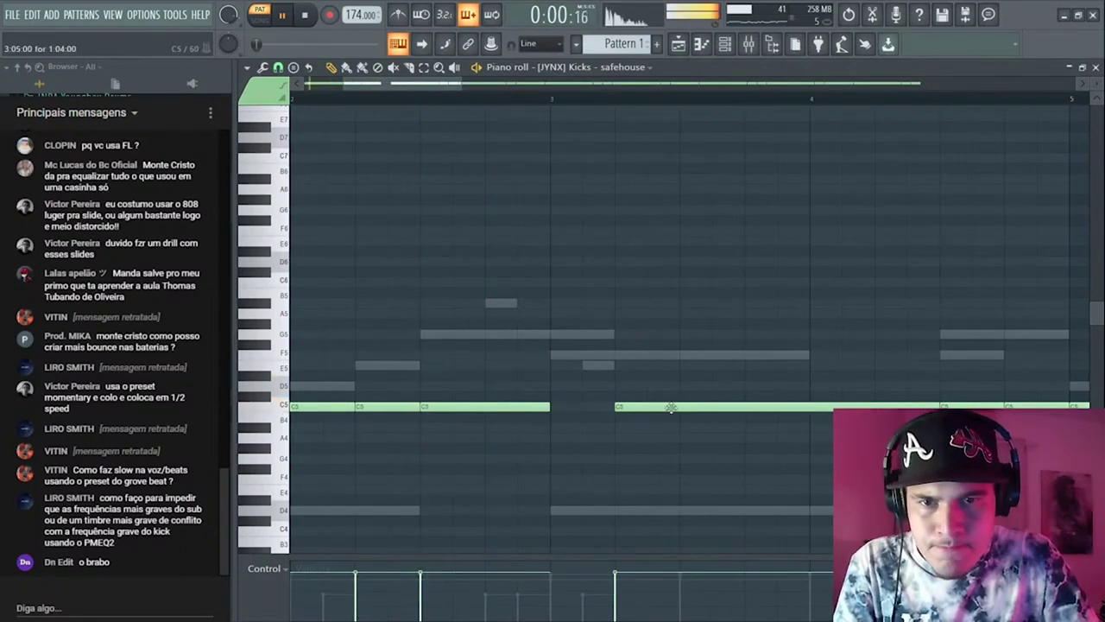
pyautogui.scroll(-4, 603, 414)
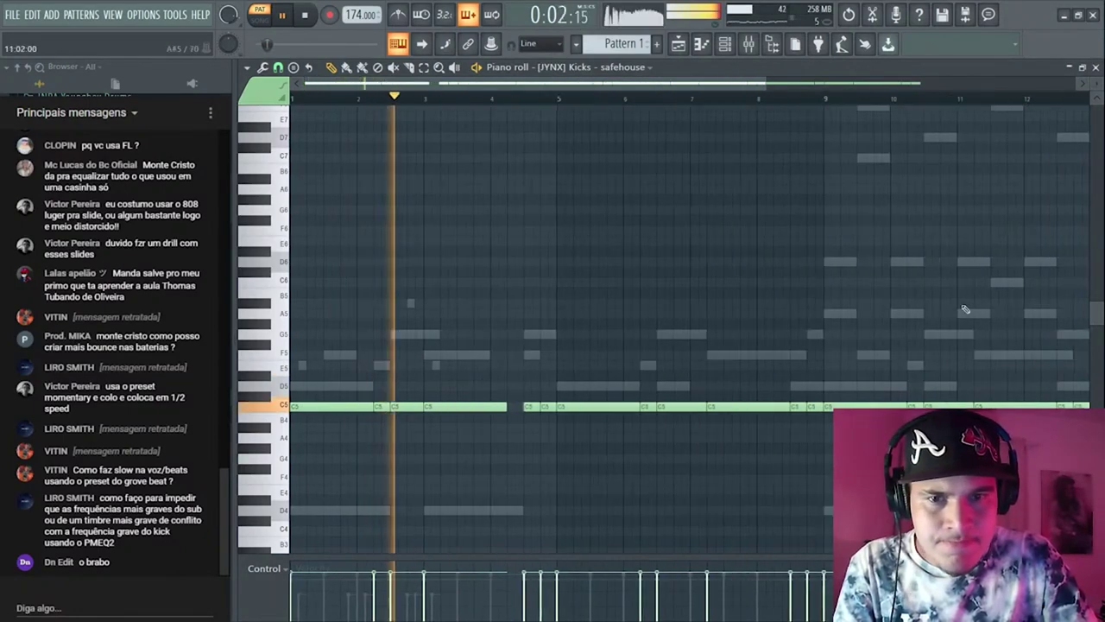
pyautogui.scroll(-2, 967, 338)
pyautogui.moveTo(957, 356); pyautogui.dragTo(501, 454)
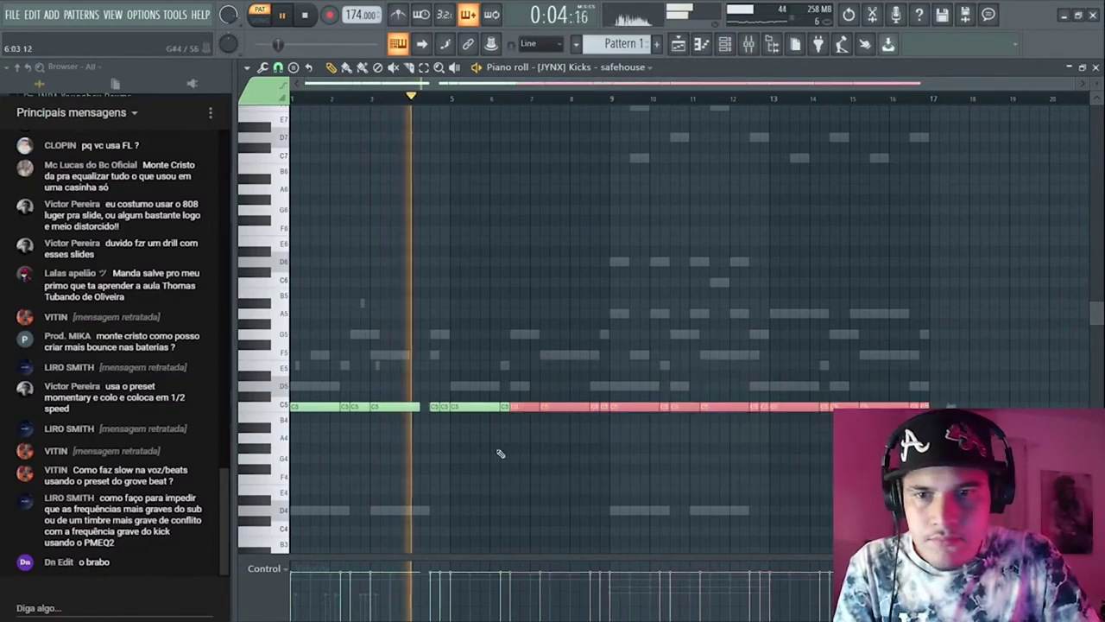
pyautogui.scroll(3, 321, 425)
pyautogui.rightClick(412, 405)
pyautogui.scroll(-3, 328, 367)
pyautogui.hscroll(2, 583, 260)
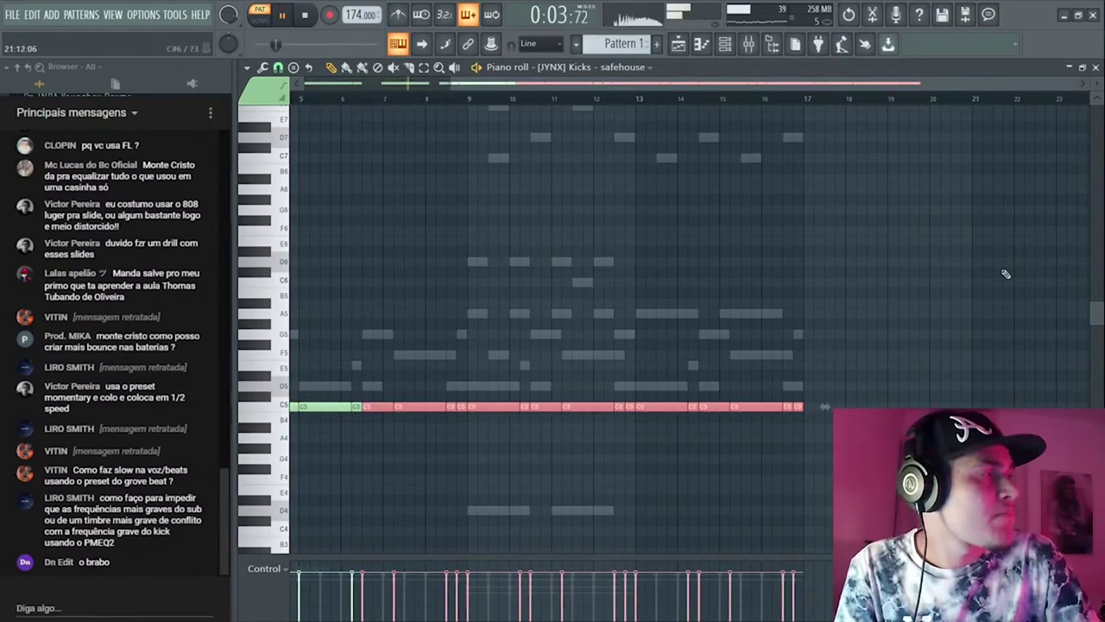
pyautogui.scroll(2, 1028, 303)
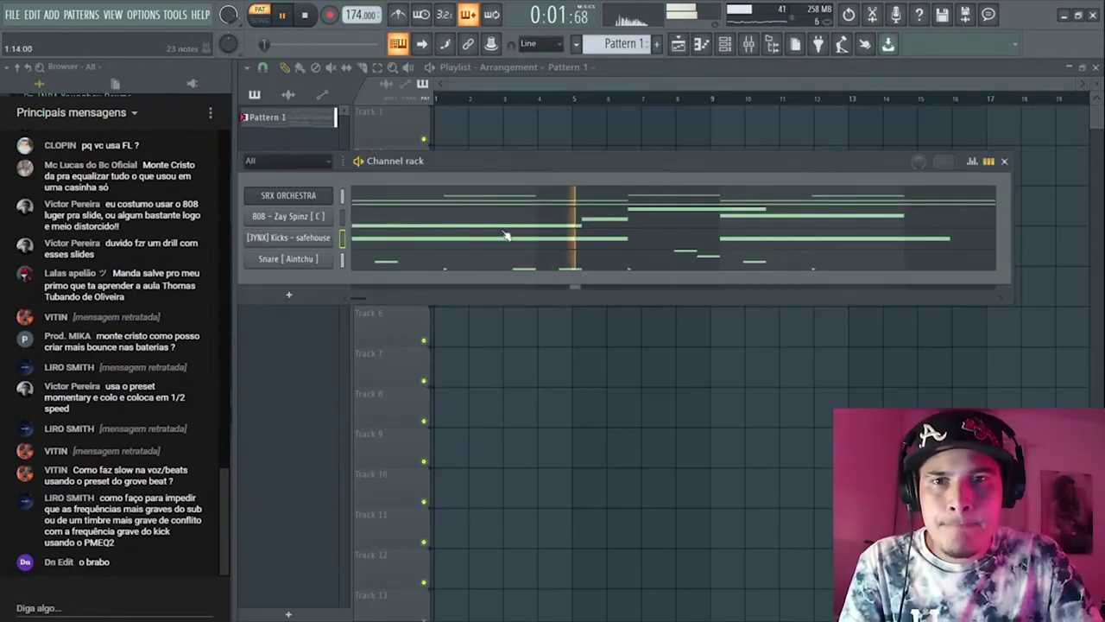
# - Replace the plain Snare [ Aintchu ] hits in the later bars with repeats of the edited four-bar rhythm
pyautogui.click(534, 265)
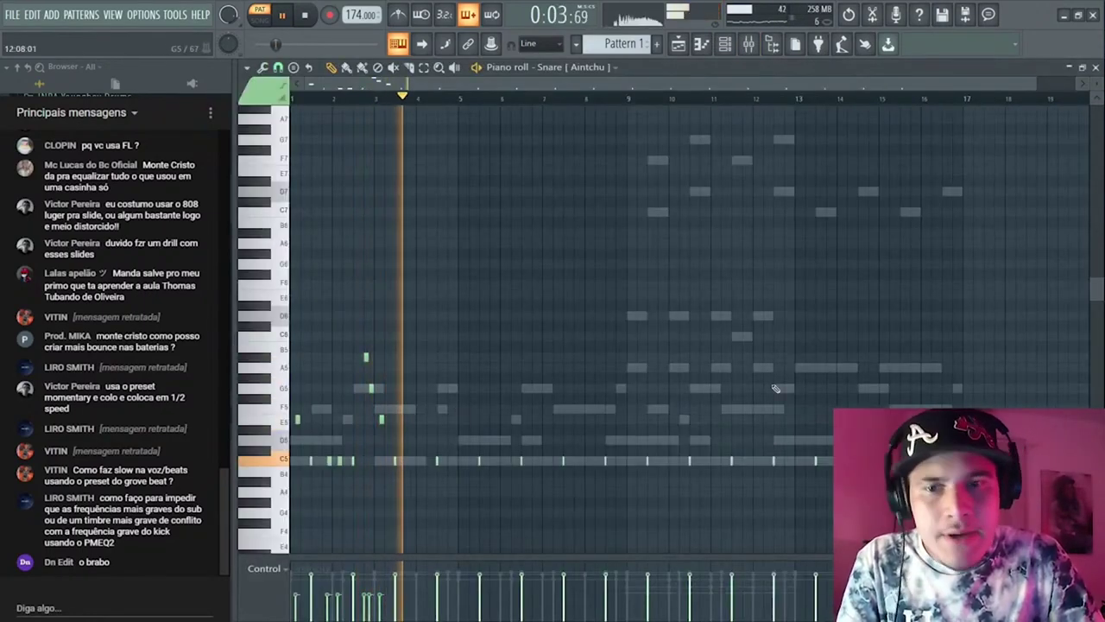
pyautogui.moveTo(1060, 332); pyautogui.dragTo(542, 516)
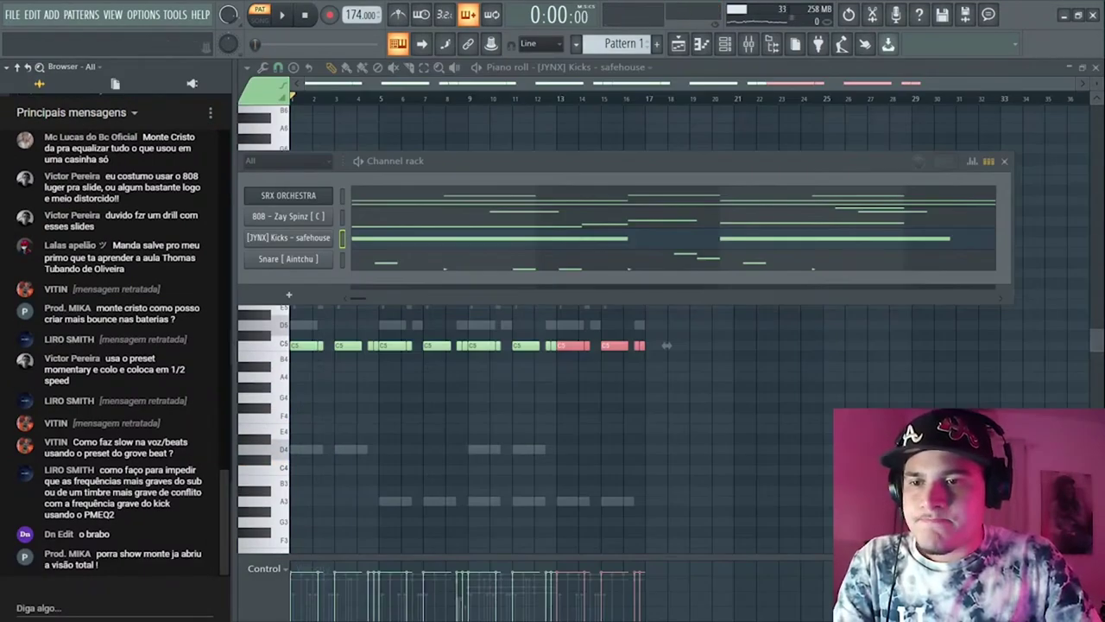
# - Open the bongo (perc) channel's notes, place an F5 note in bar 1 and shorten it to a brief hit while playing
pyautogui.moveTo(357, 281); pyautogui.dragTo(352, 284)
pyautogui.press('F6')
pyautogui.scroll(1, 309, 309)
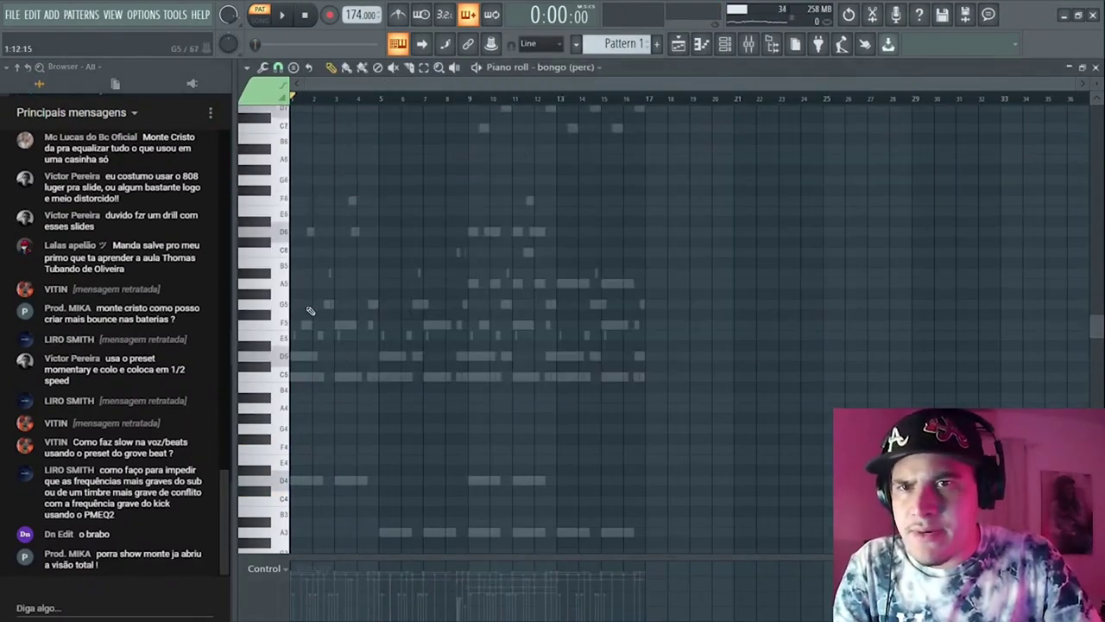
pyautogui.scroll(4, 299, 345)
pyautogui.scroll(4, 317, 337)
pyautogui.moveTo(319, 338); pyautogui.dragTo(587, 351)
pyautogui.scroll(-1, 552, 346)
pyautogui.click(400, 334)
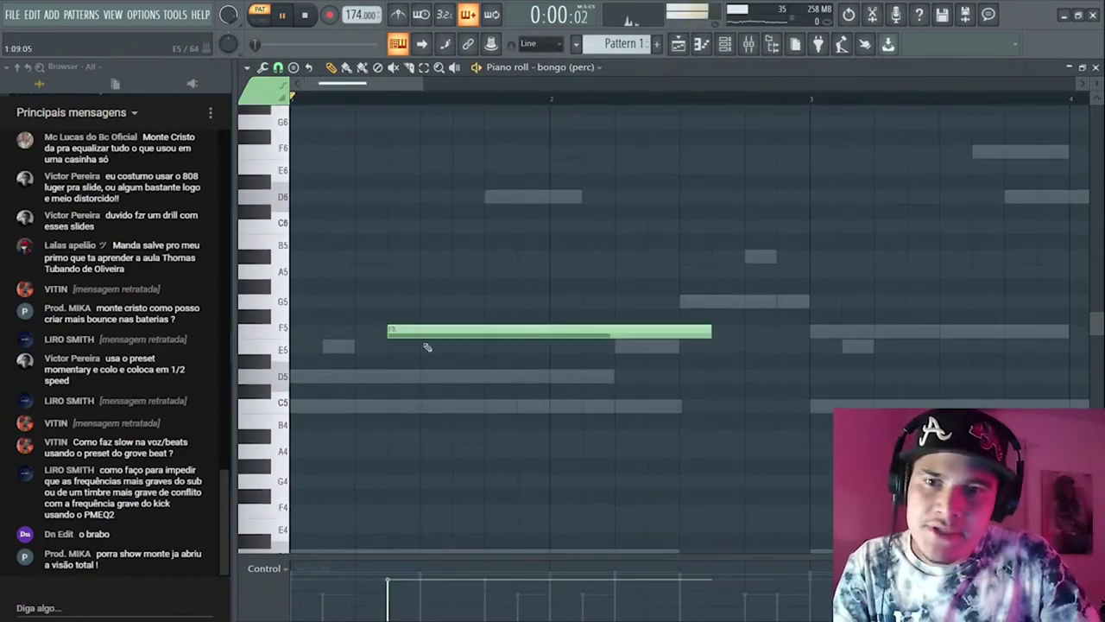
pyautogui.press('space')
pyautogui.moveTo(713, 331); pyautogui.dragTo(439, 335)
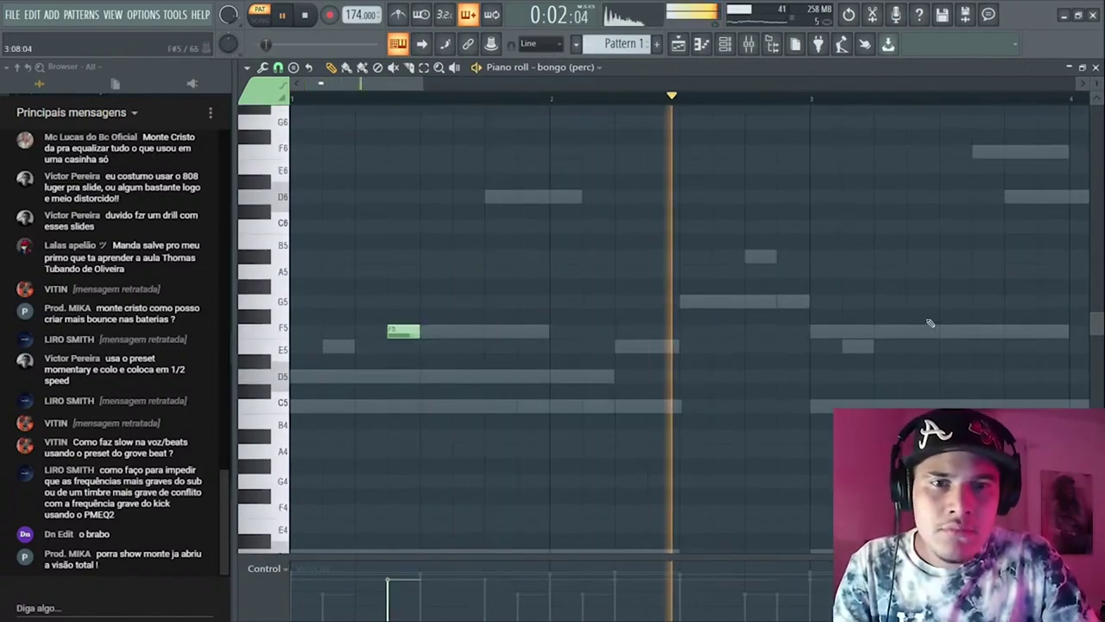
# - Add short D5 bongo hits at the end of bar 3 and through bar 4, plus an F5 hit early in bar 5
pyautogui.click(744, 383)
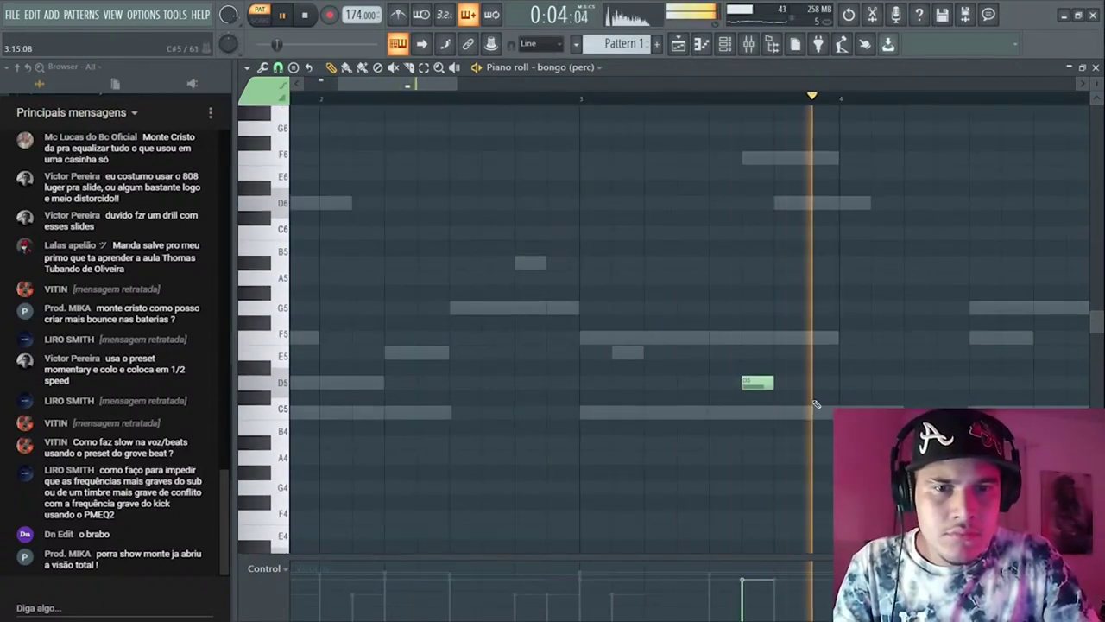
pyautogui.click(881, 387)
pyautogui.moveTo(867, 399); pyautogui.dragTo(565, 418)
pyautogui.press('space')
pyautogui.scroll(-2, 577, 419)
pyautogui.moveTo(738, 410); pyautogui.dragTo(604, 408)
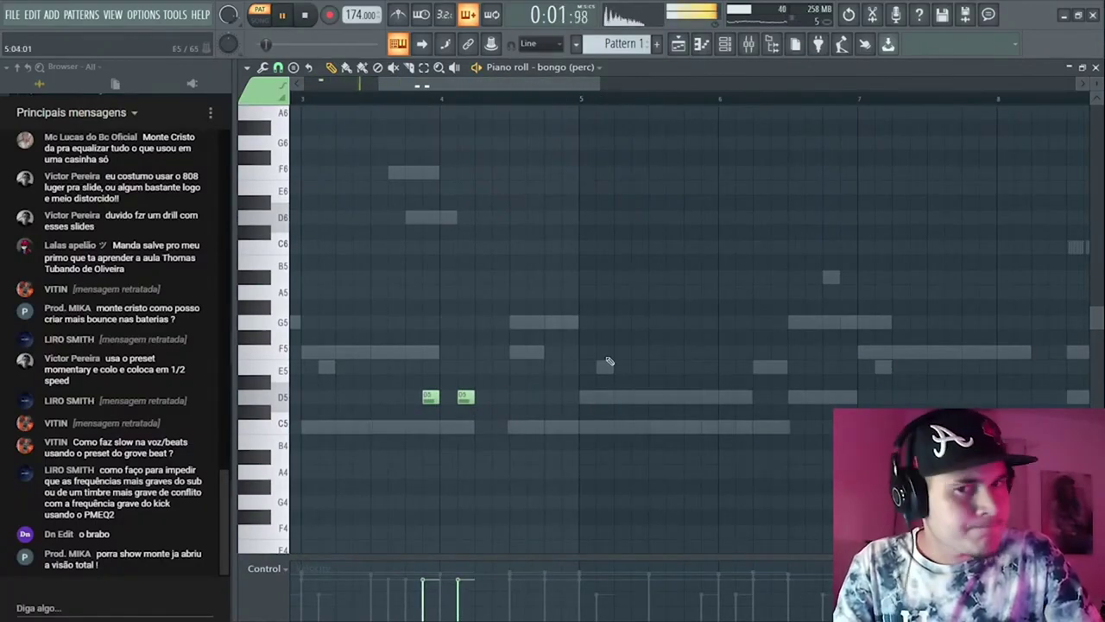
pyautogui.click(604, 352)
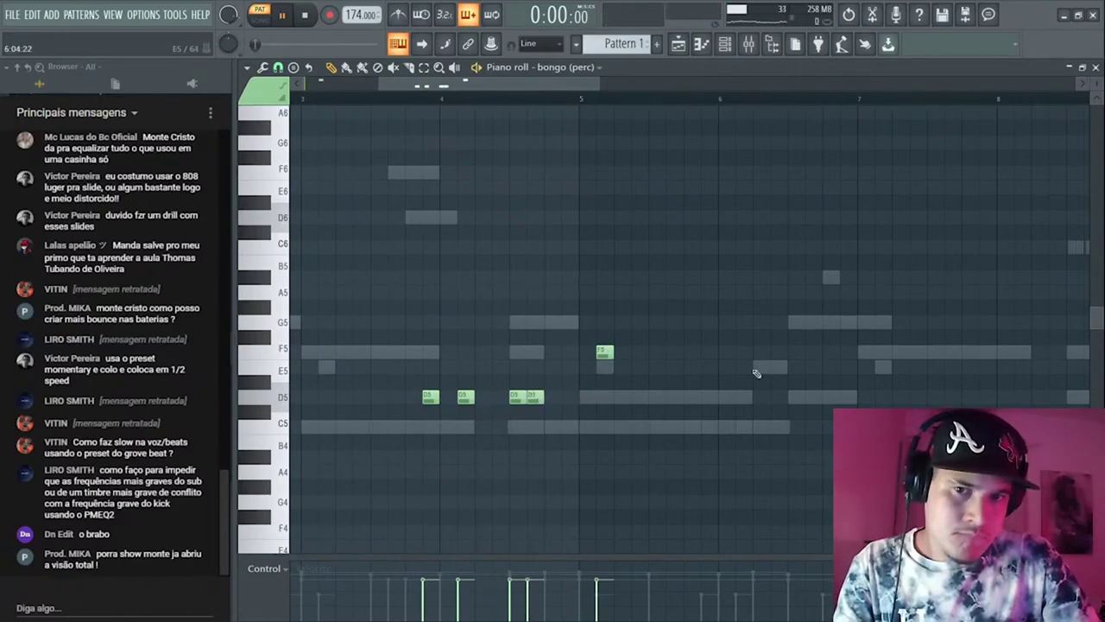
# - Select the bongo phrase spanning bars 1 to 5 and duplicate it into bars 9 to 13
pyautogui.scroll(-3, 500, 310)
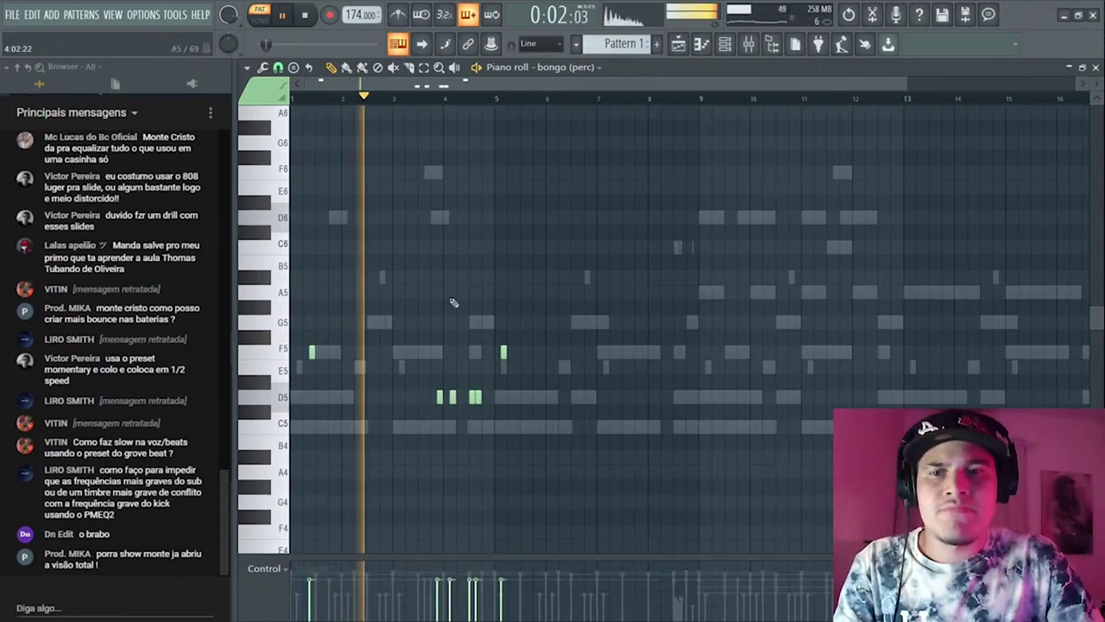
pyautogui.moveTo(628, 198); pyautogui.dragTo(291, 475)
pyautogui.keyDown('ctrl'); pyautogui.click(518, 359); pyautogui.keyUp('ctrl')
pyautogui.scroll(1, 515, 363)
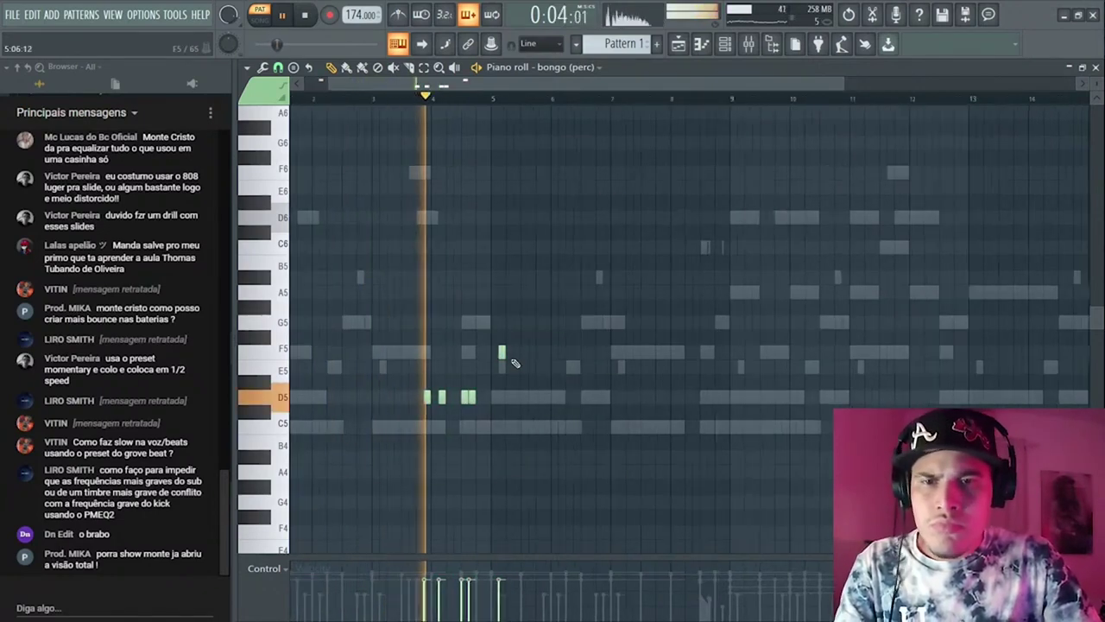
pyautogui.scroll(2, 516, 362)
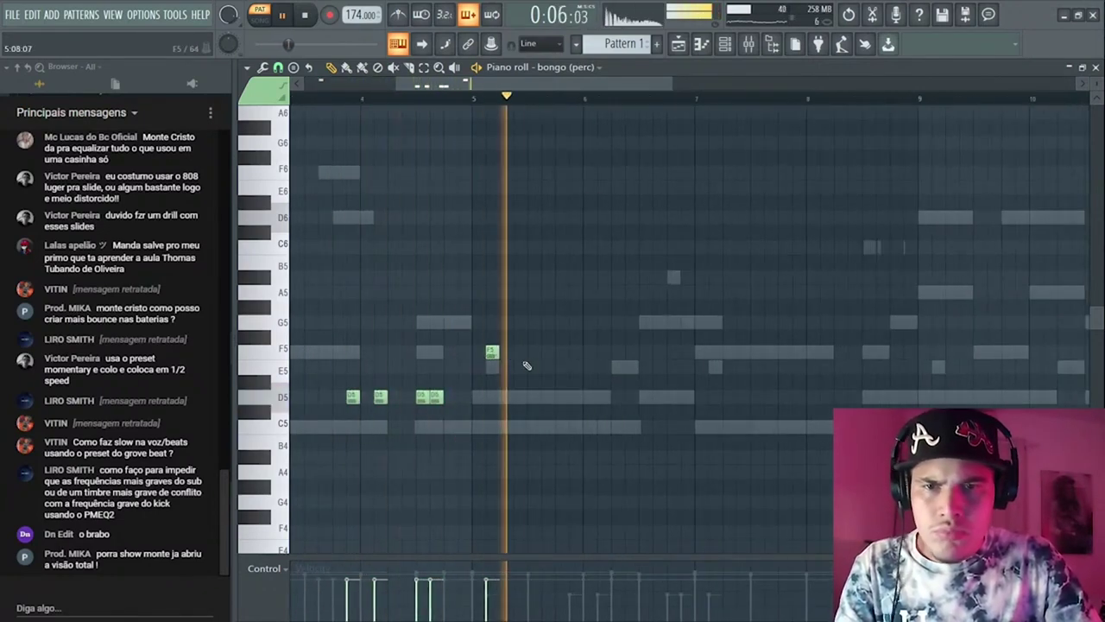
pyautogui.scroll(-2, 527, 365)
pyautogui.moveTo(570, 227); pyautogui.dragTo(259, 402)
pyautogui.press('space')
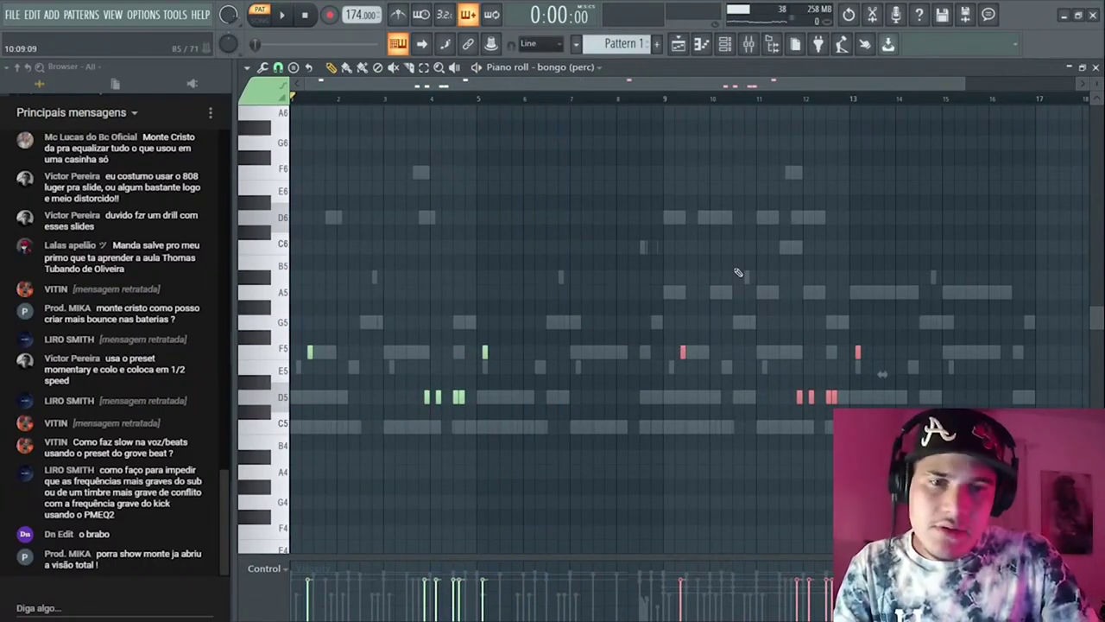
# - Add three short F5 bongo hits in the second half of bar 16 and play the pattern
pyautogui.scroll(2, 909, 357)
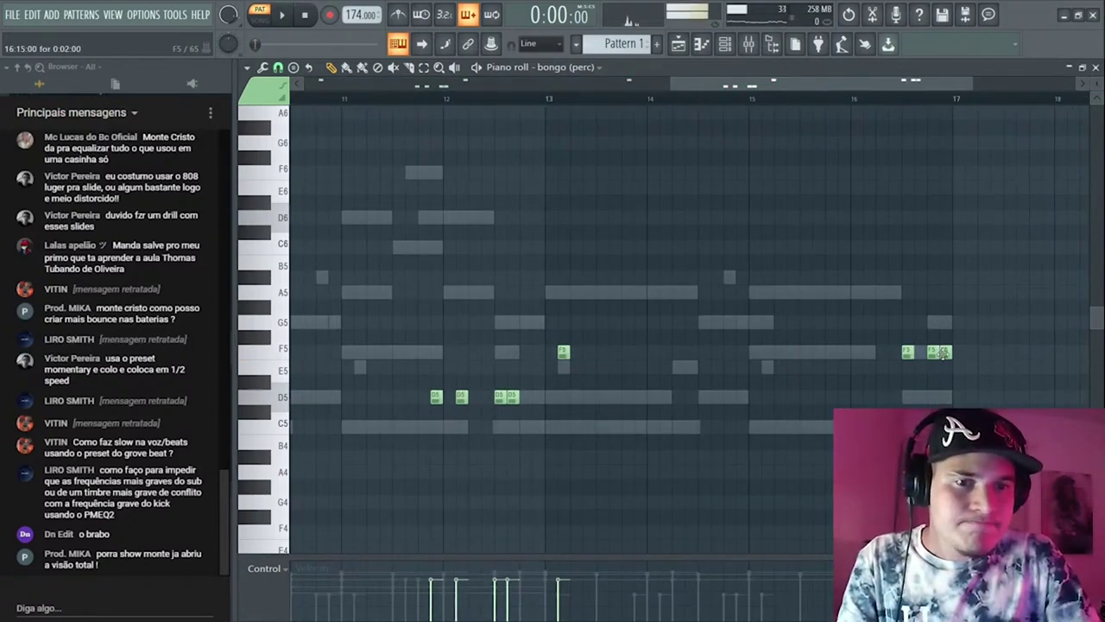
pyautogui.scroll(-3, 944, 353)
pyautogui.press('space')
# - Add the firebird (hh) sample as a new channel with a repeating step pattern and check its sampler settings
pyautogui.click(725, 44)
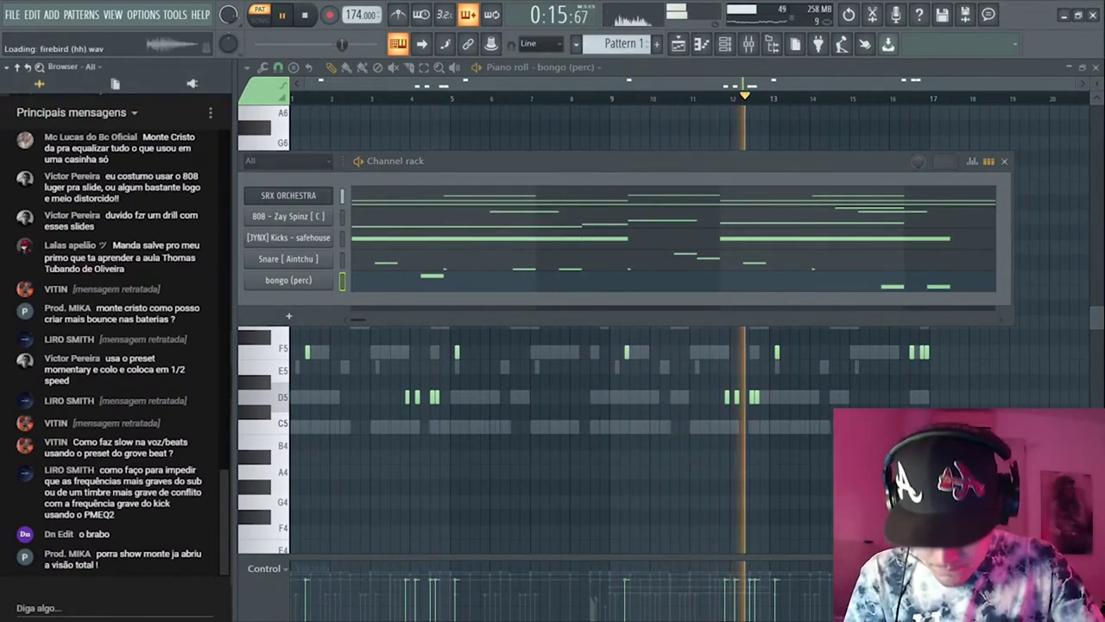
pyautogui.moveTo(112, 346); pyautogui.dragTo(381, 312)
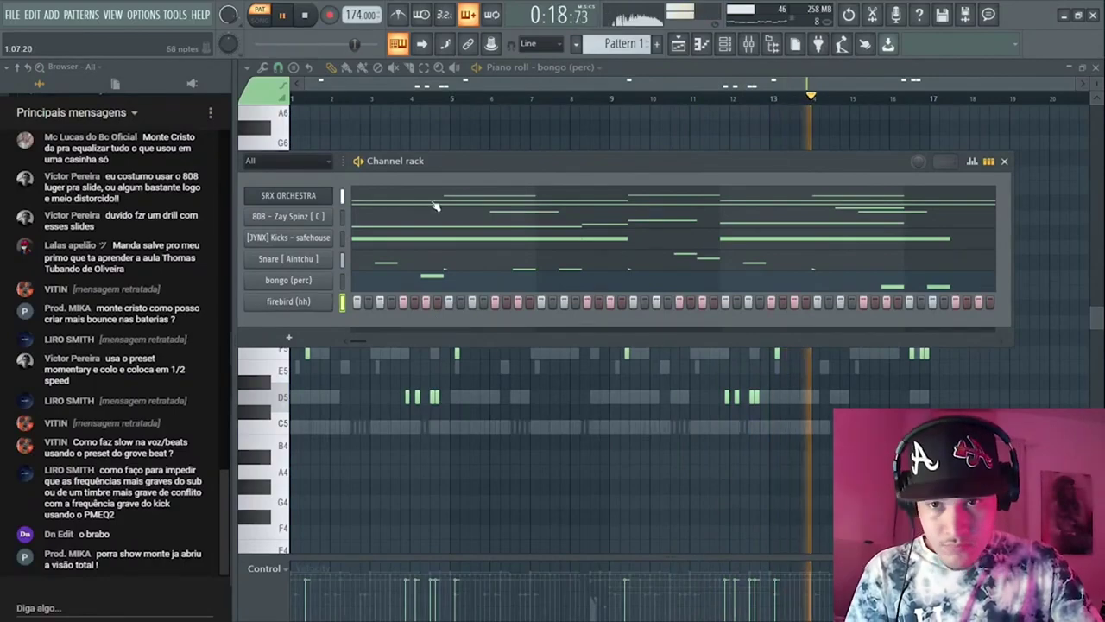
pyautogui.click(304, 304)
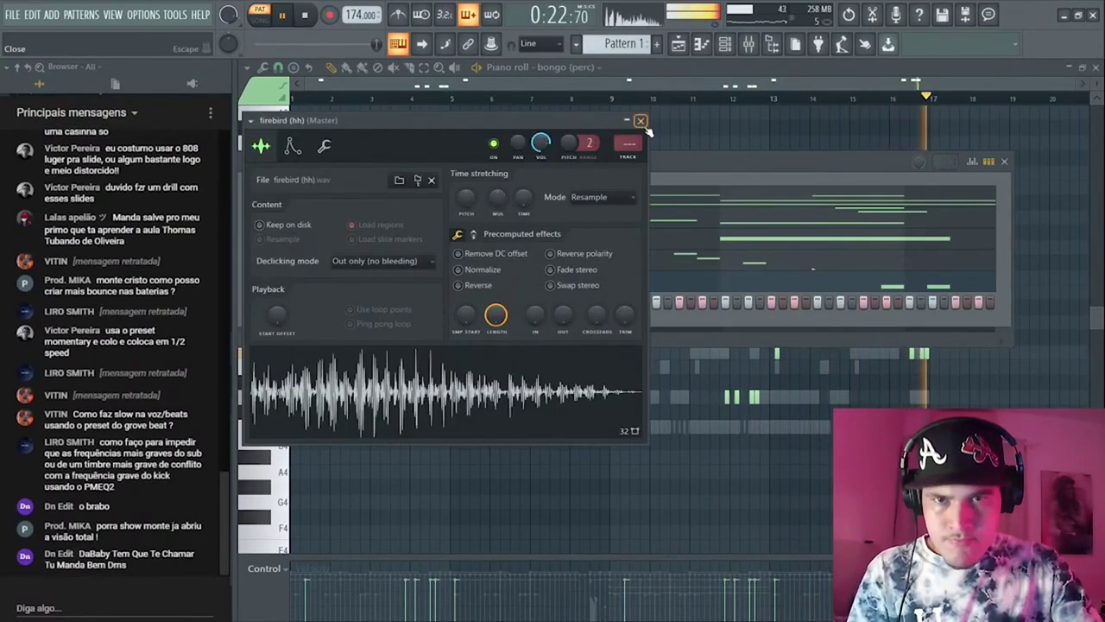
pyautogui.click(639, 121)
pyautogui.moveTo(589, 168); pyautogui.dragTo(677, 183)
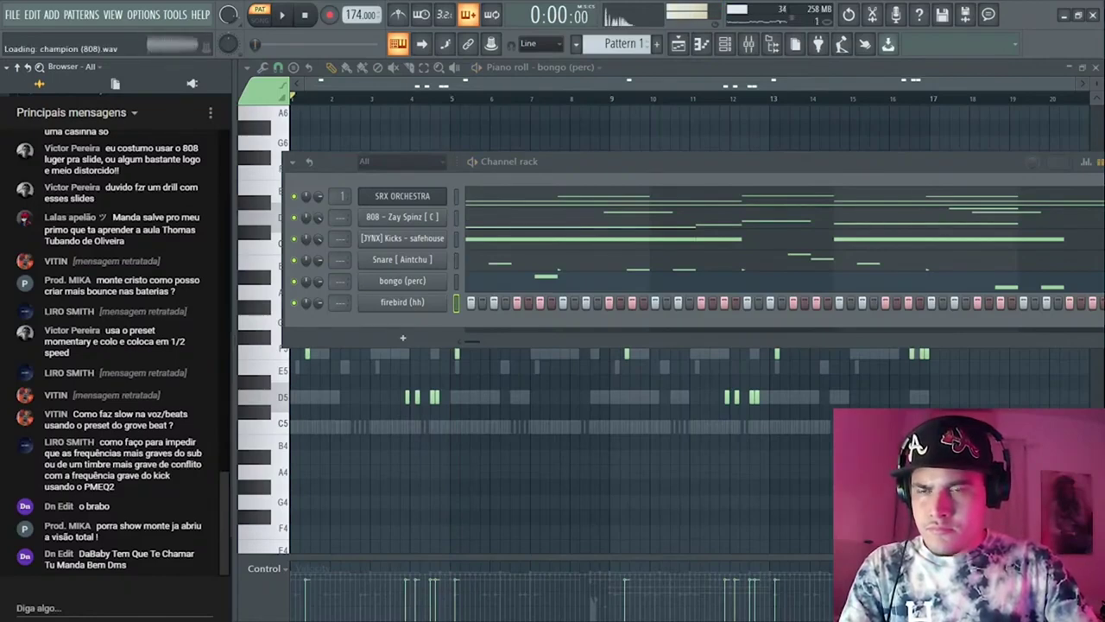
# - Add the moon (clap) sample as a new channel with a repeating hit, set its time shift to 0:20 and close its settings
pyautogui.press('F9')
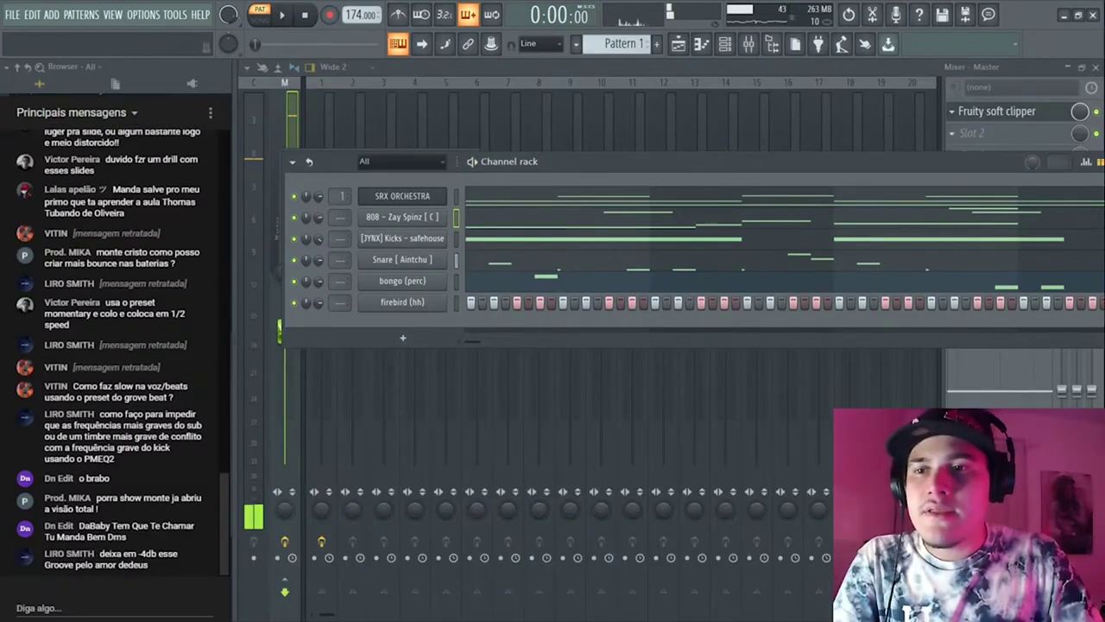
pyautogui.click(113, 345)
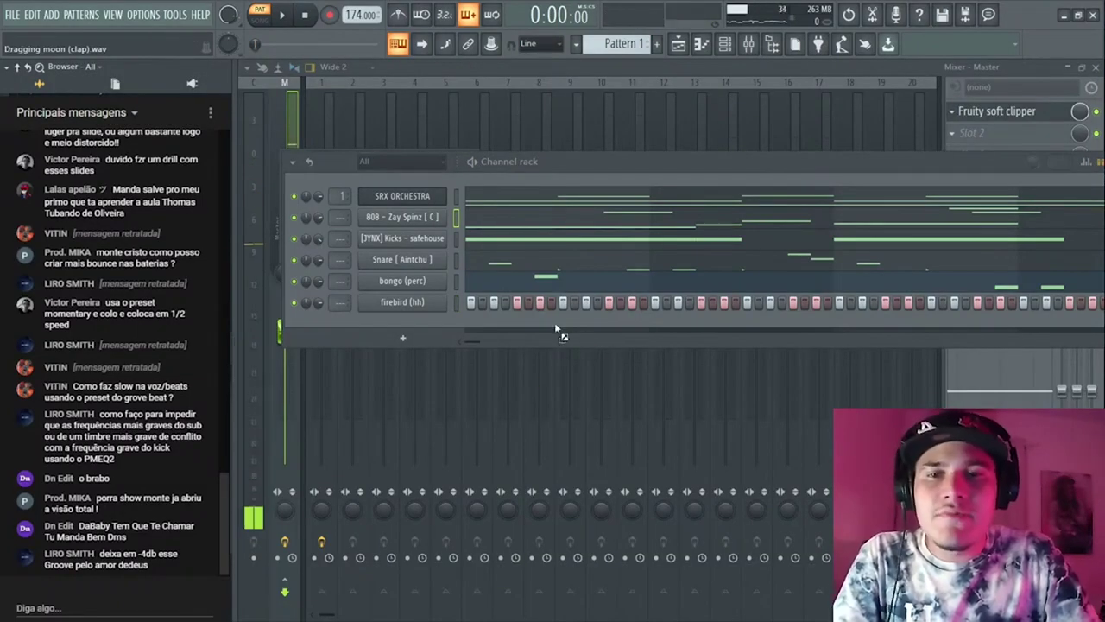
pyautogui.moveTo(556, 327); pyautogui.dragTo(619, 361)
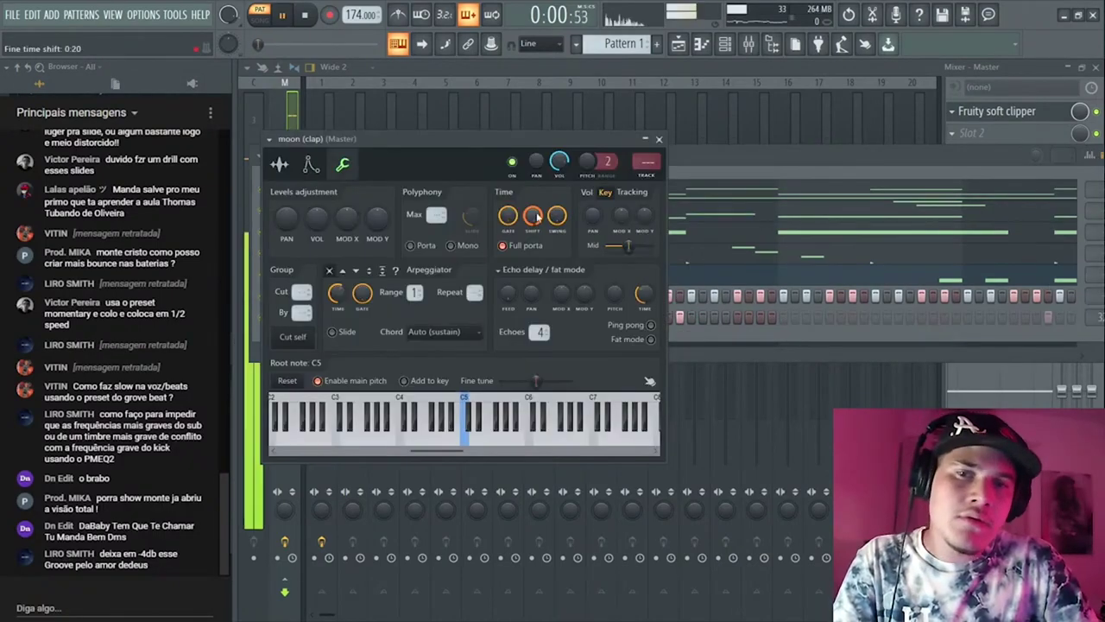
pyautogui.click(658, 139)
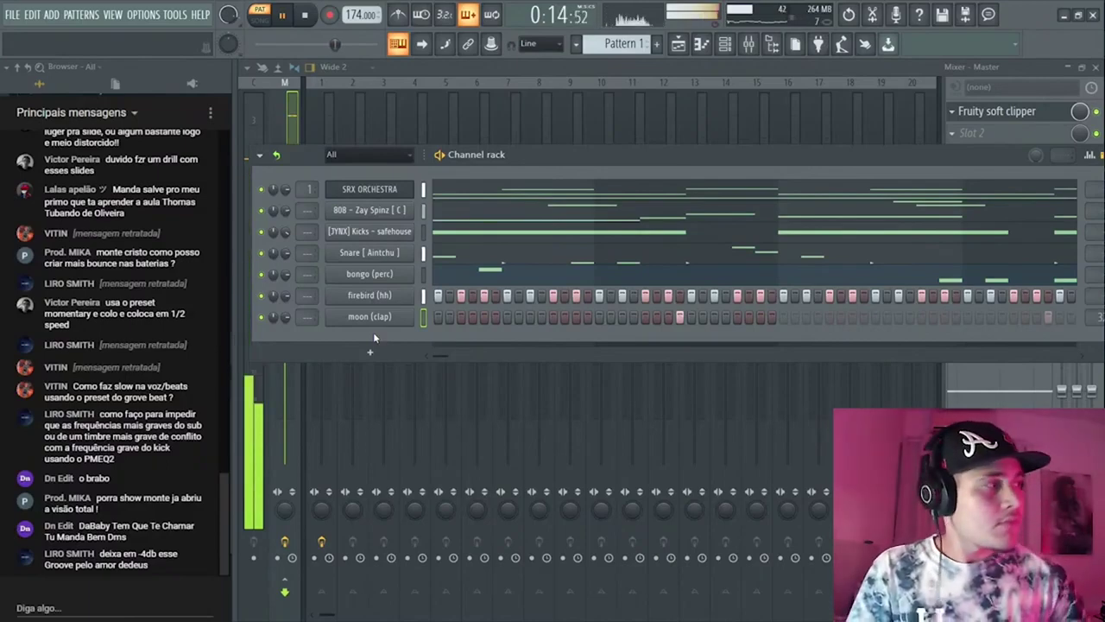
# - Add Effectrix to mixer Insert 1, draw Stutter across the whole step grid, play the pattern and close the plugin
pyautogui.click(326, 108)
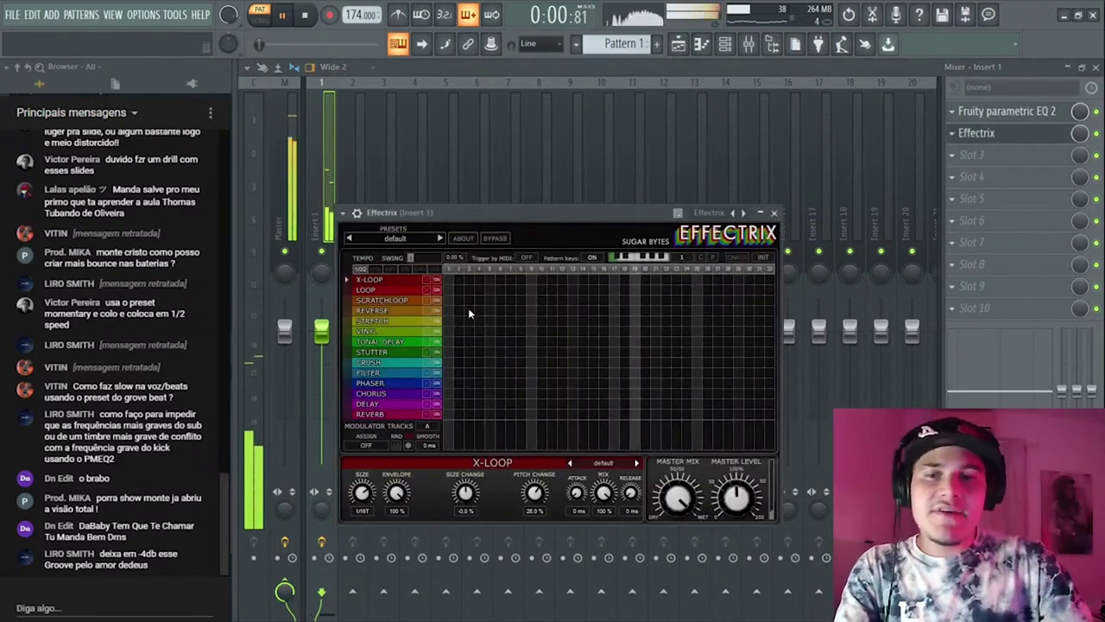
pyautogui.press('space')
pyautogui.moveTo(450, 352); pyautogui.dragTo(899, 352)
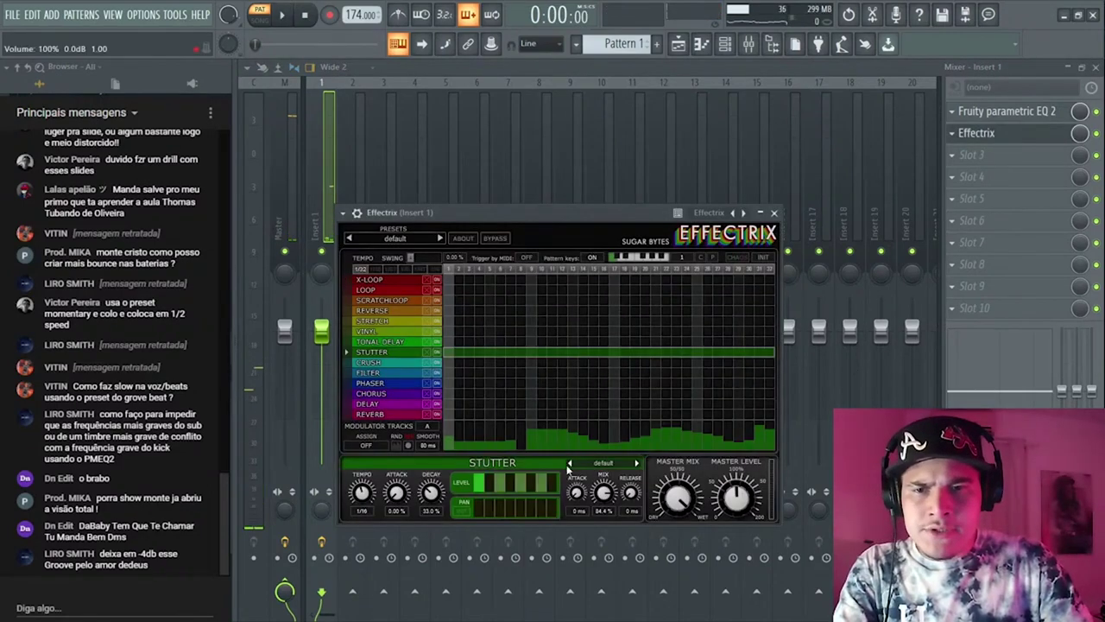
pyautogui.press('space')
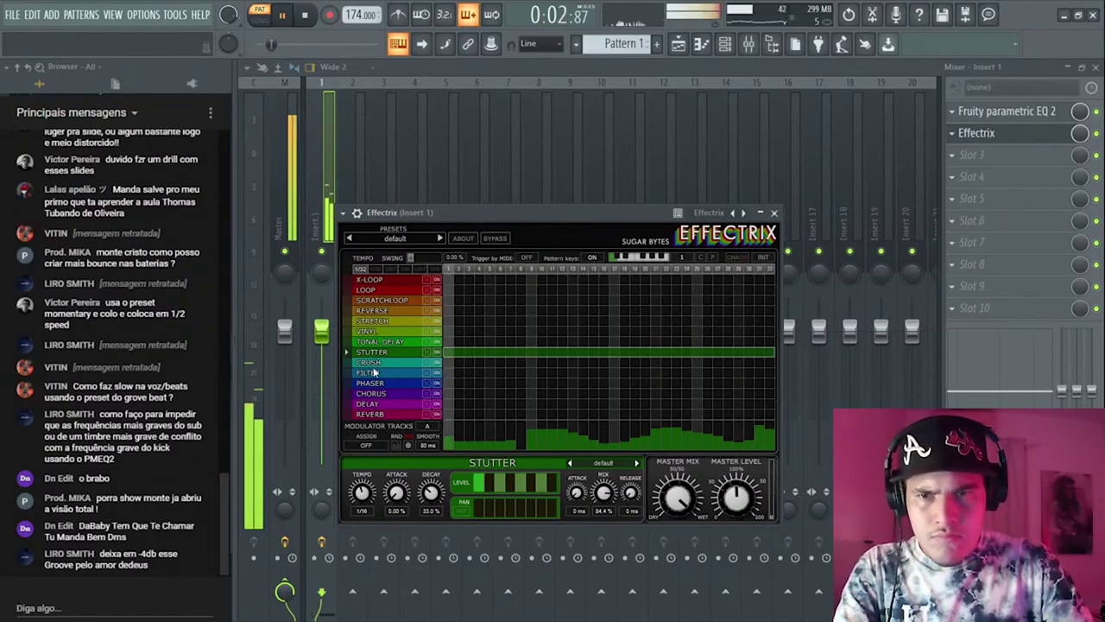
pyautogui.click(774, 212)
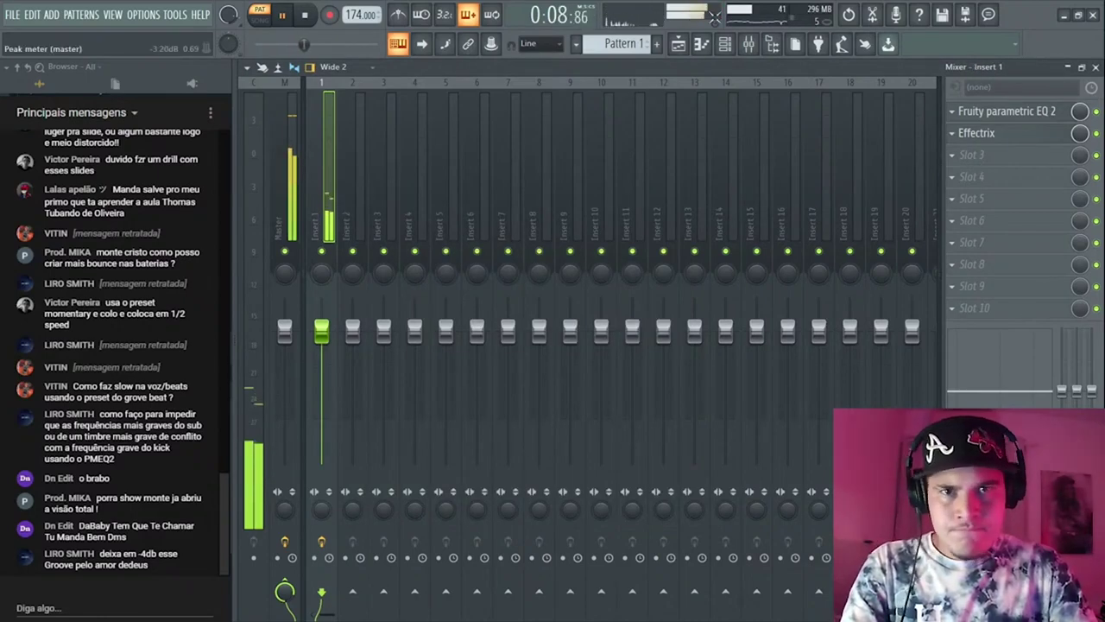
# - Audition Omnisphere's Bells and Vibes patches, including JX03 - Frozen Dissonant Crystal and Glockenspiel Staccato Vocals
pyautogui.click(724, 45)
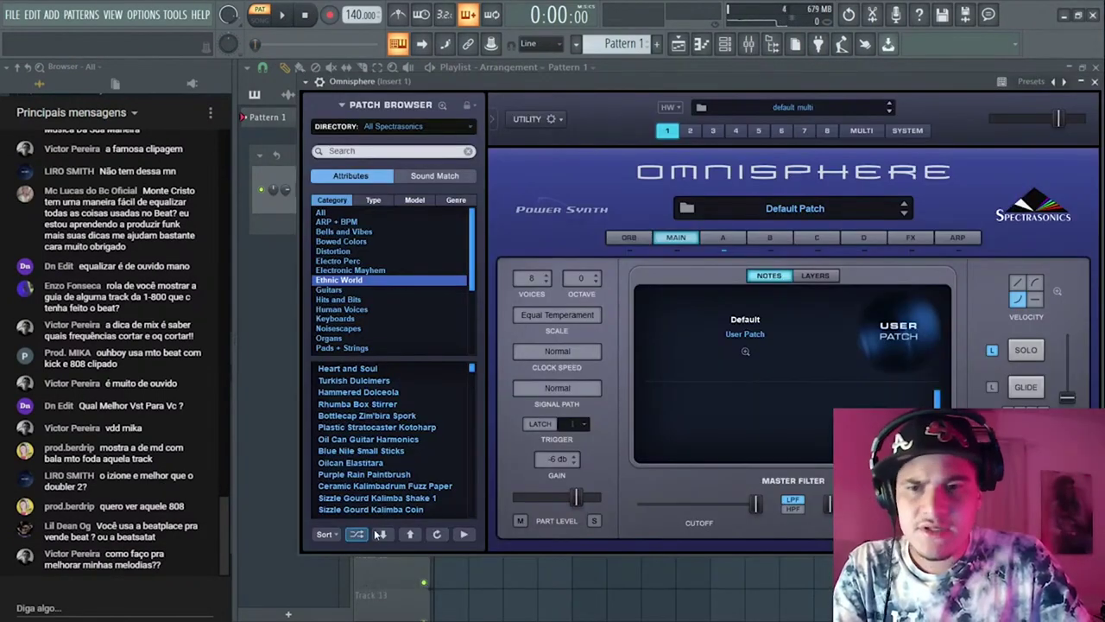
pyautogui.click(381, 404)
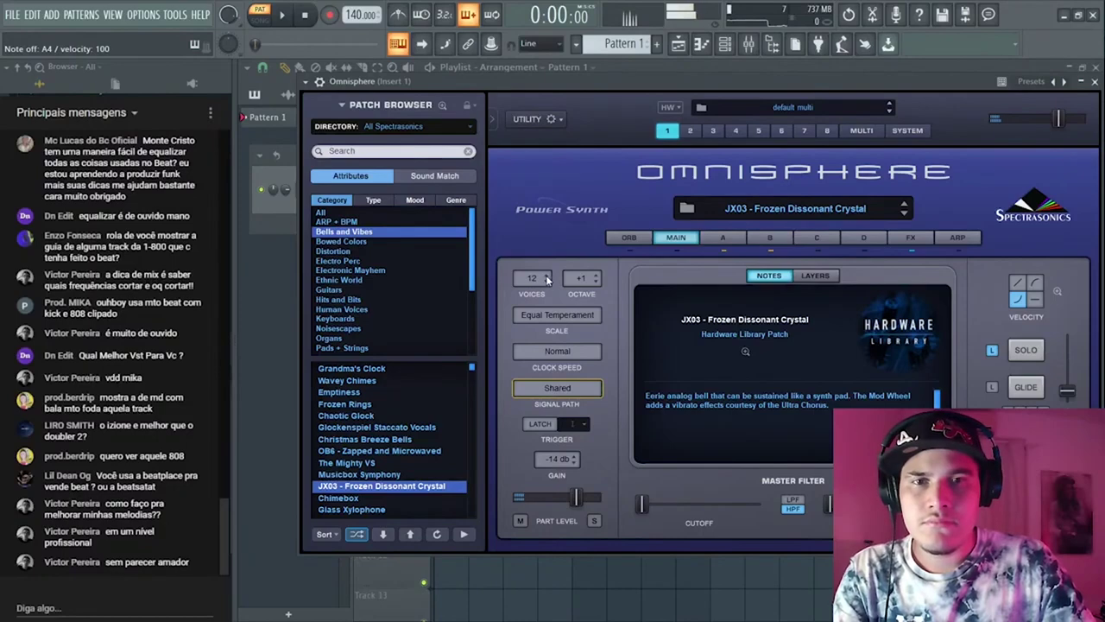
pyautogui.click(402, 429)
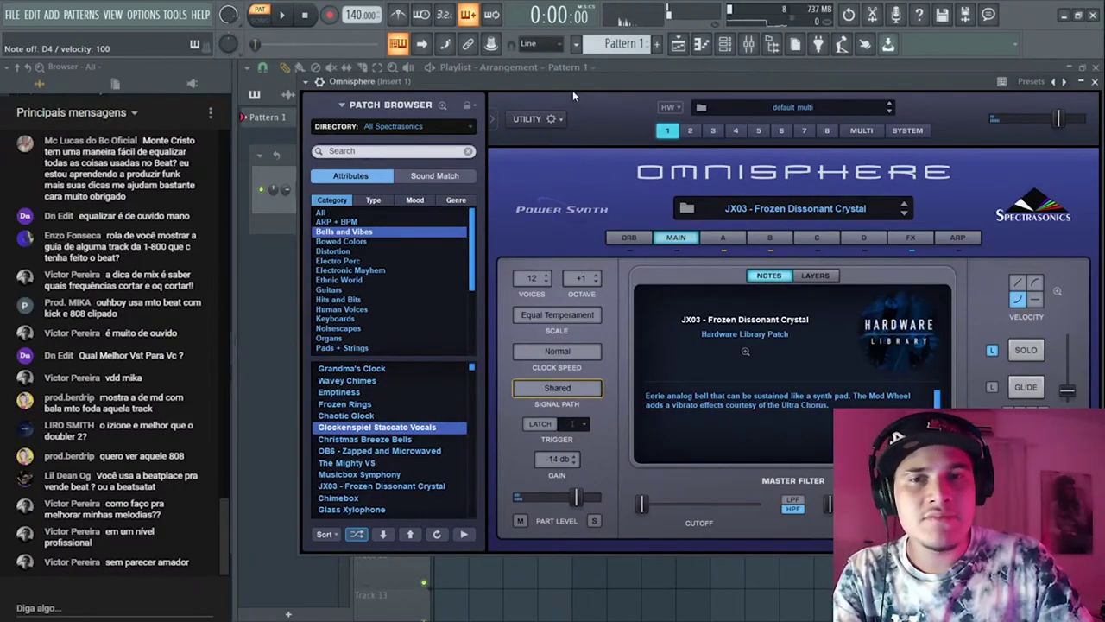
pyautogui.press('Down')
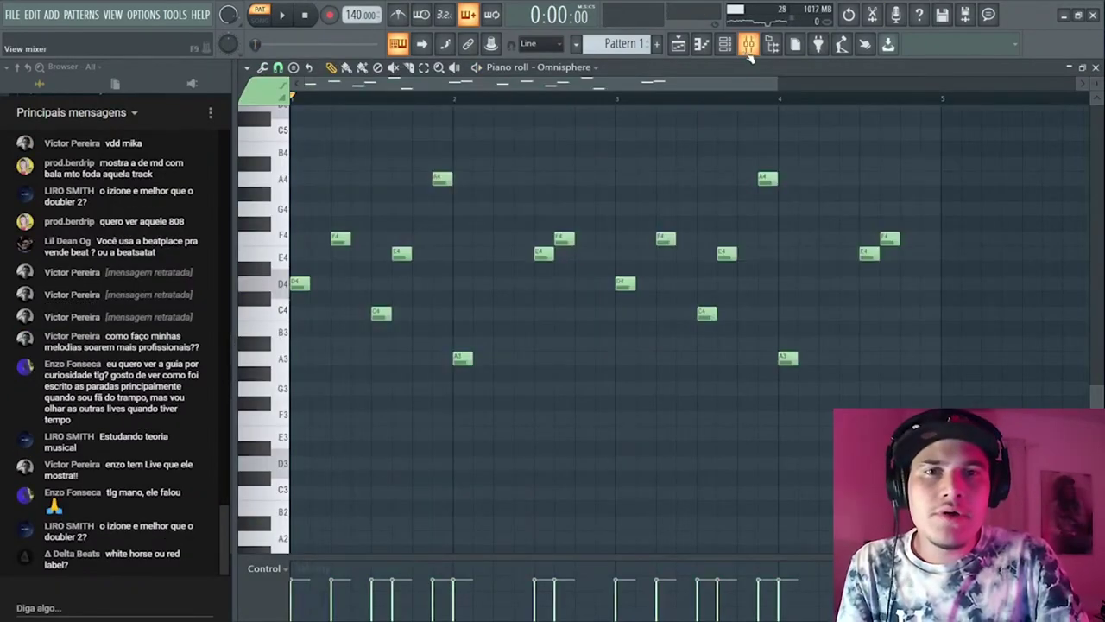
# - Load RC-20 Retro Color on mixer Insert 1, open its preset browser and start playback of the melody
pyautogui.press('F9')
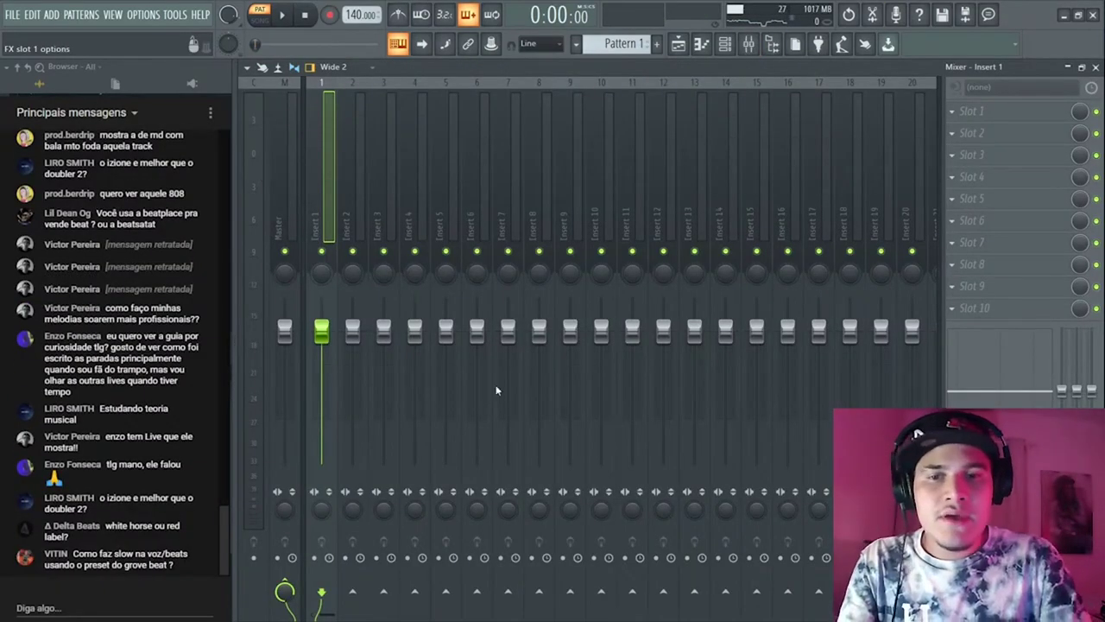
pyautogui.click(501, 489)
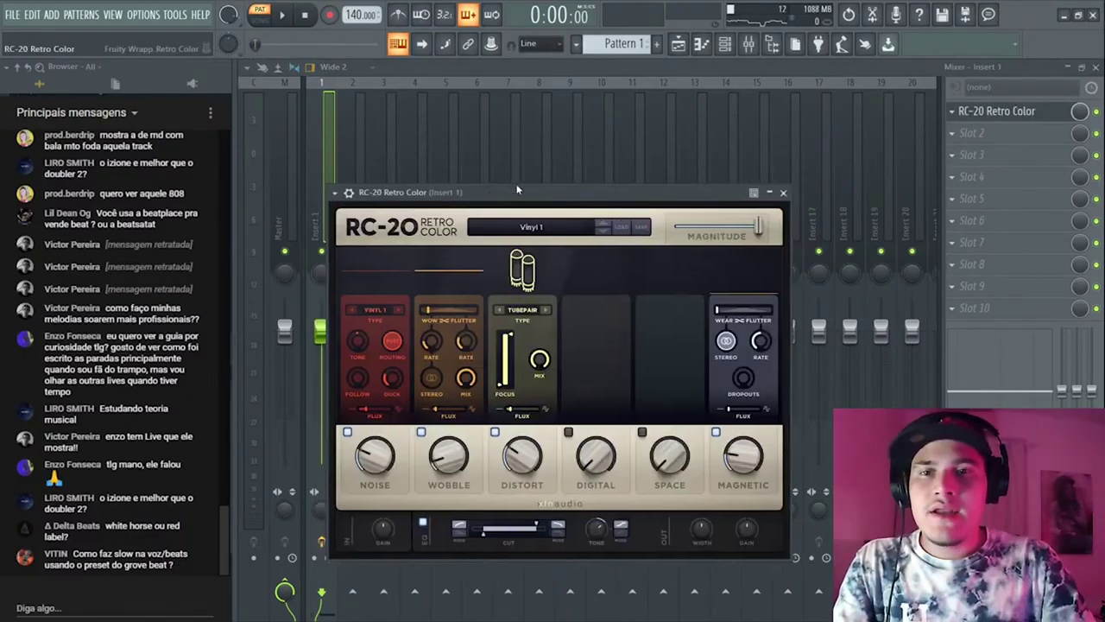
pyautogui.moveTo(495, 193); pyautogui.dragTo(553, 123)
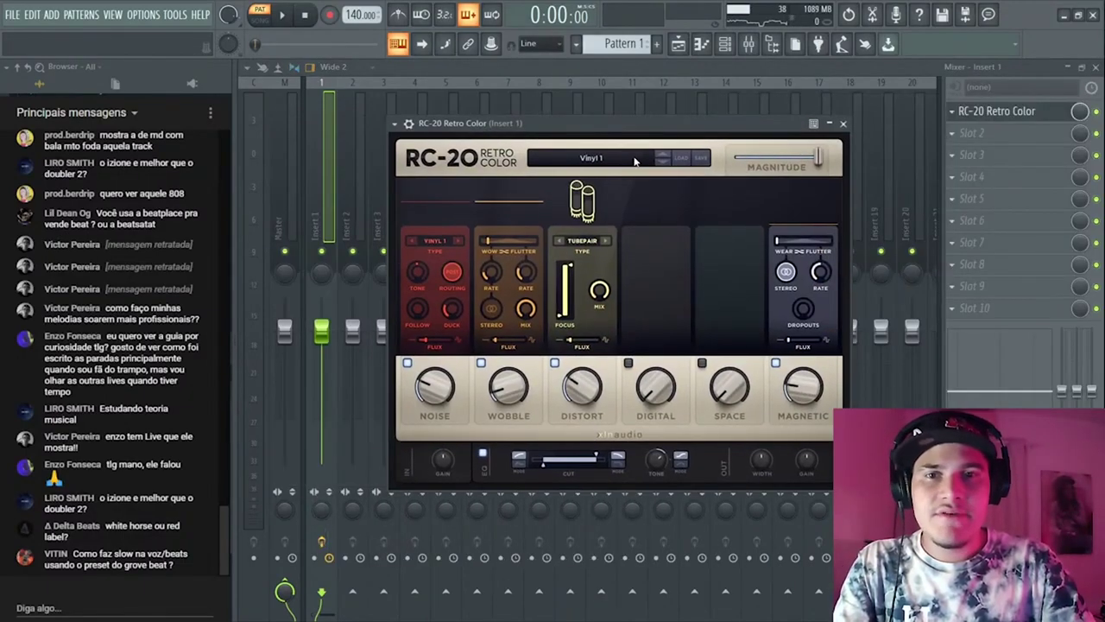
pyautogui.click(594, 162)
pyautogui.press('space')
# - Audition RC-20 presets on the melody, including Short Slap Back, Lush & Crunch Guitar 2, Double Tracking 2, Bass Talk and The Bass Is Alive!
pyautogui.click(541, 237)
pyautogui.click(544, 250)
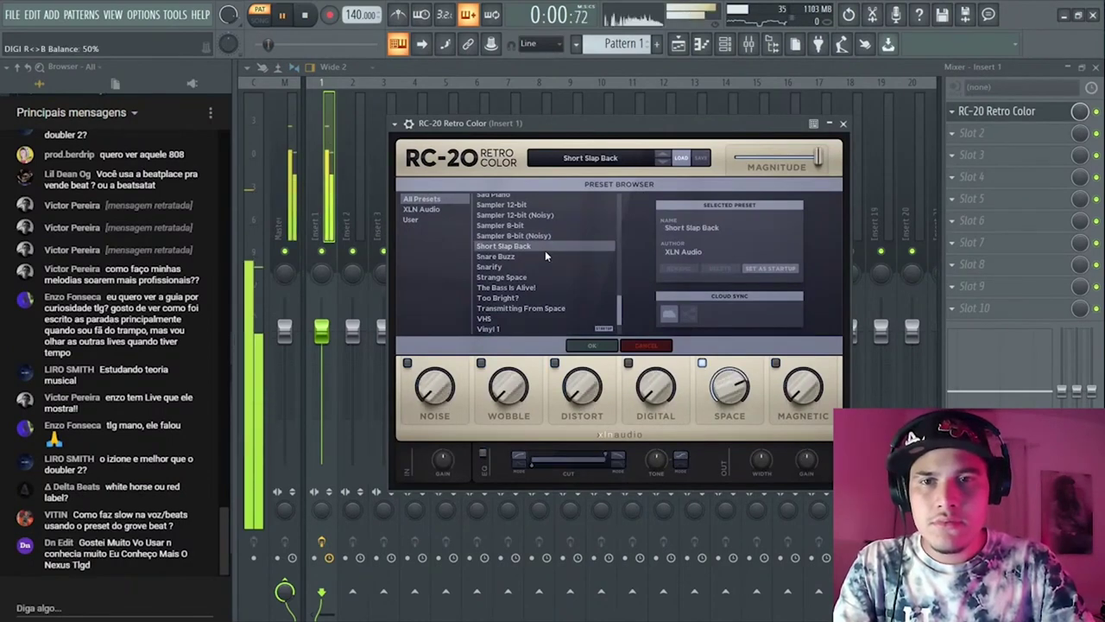
pyautogui.scroll(3, 552, 254)
pyautogui.click(570, 260)
pyautogui.scroll(3, 570, 260)
pyautogui.click(571, 259)
pyautogui.scroll(3, 574, 262)
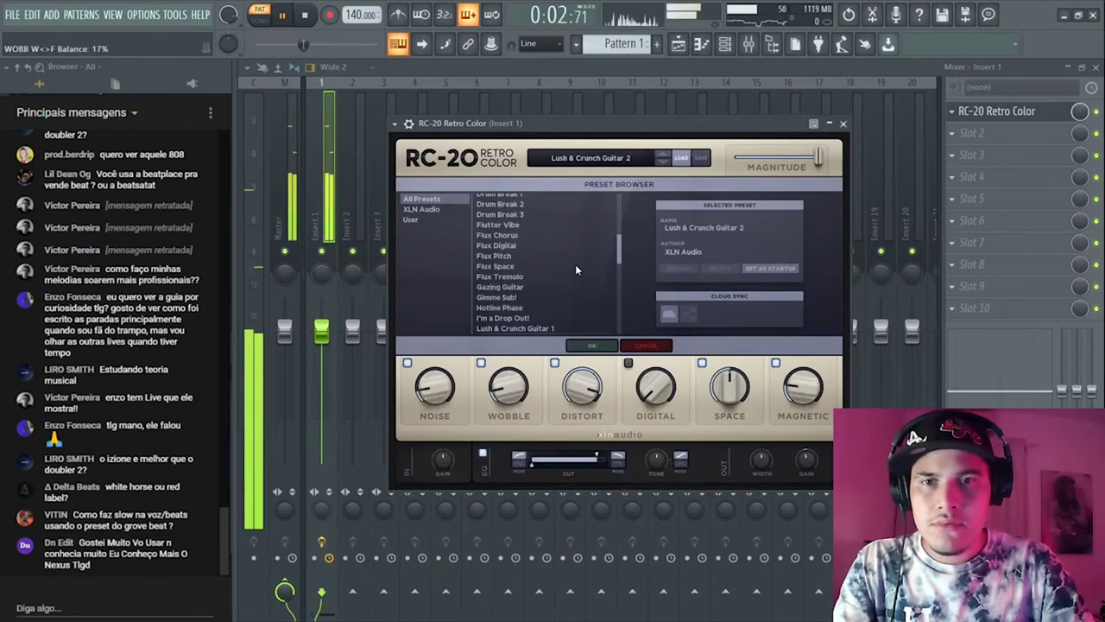
pyautogui.click(540, 259)
pyautogui.scroll(3, 543, 260)
pyautogui.click(543, 260)
pyautogui.scroll(3, 546, 265)
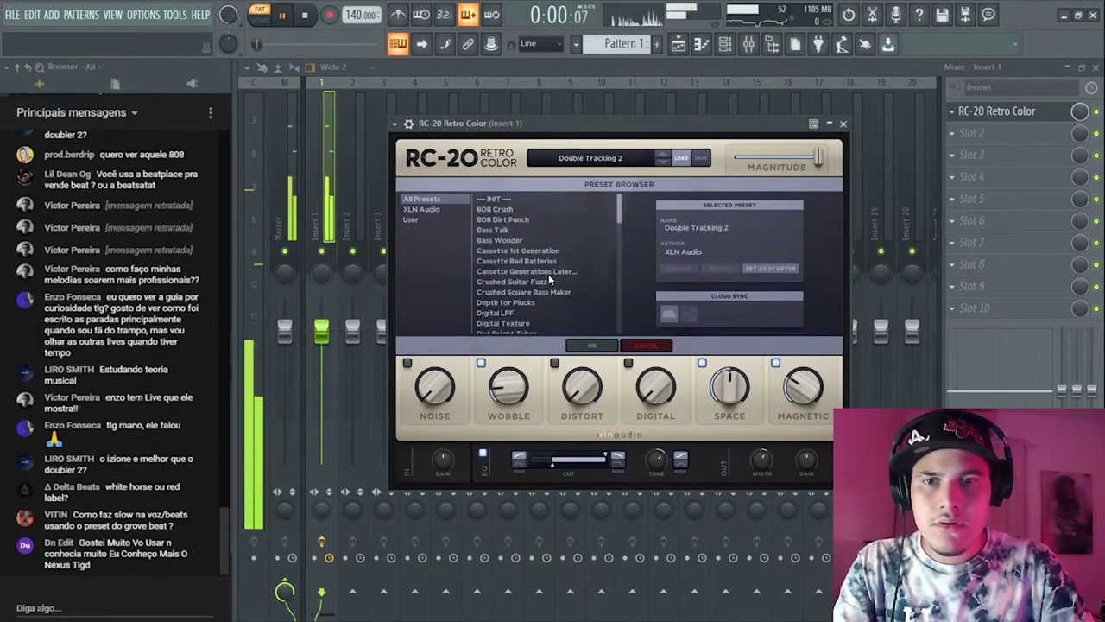
pyautogui.click(551, 261)
pyautogui.click(545, 231)
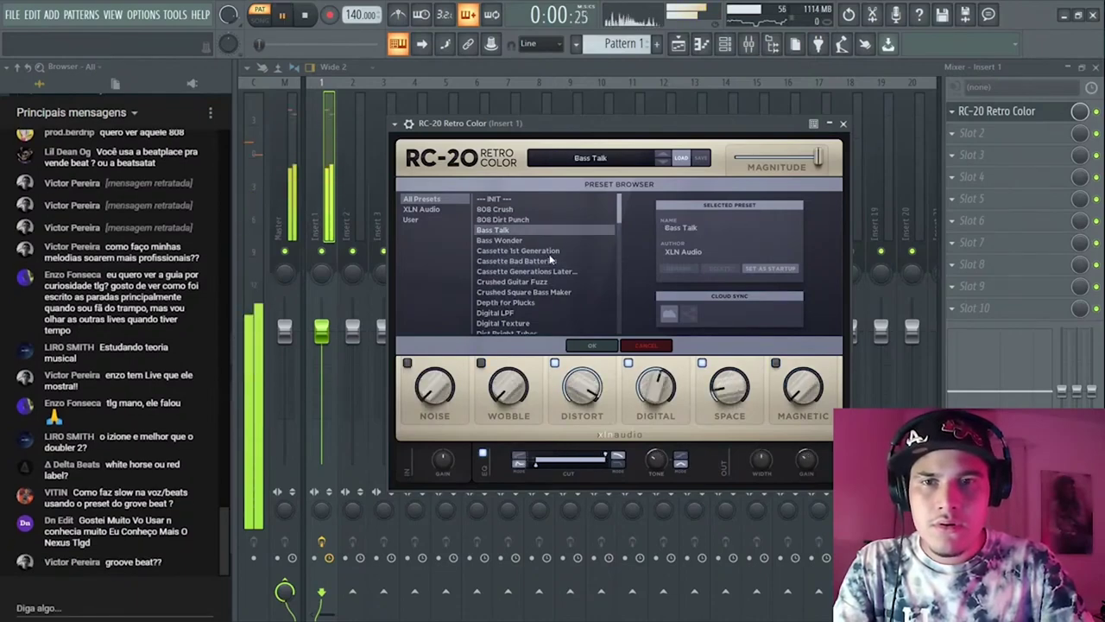
pyautogui.scroll(-10, 536, 293)
pyautogui.click(533, 299)
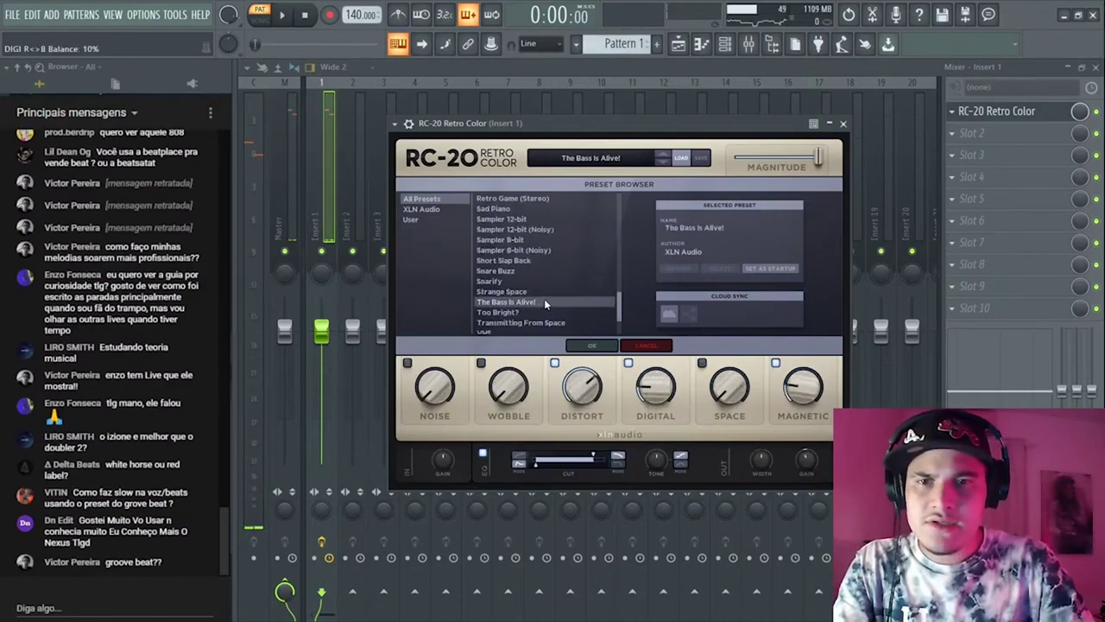
# - Choose the Transmitting From Space preset in RC-20, adjust the effect amounts and confirm the preset
pyautogui.click(550, 311)
pyautogui.scroll(-2, 570, 294)
pyautogui.click(579, 268)
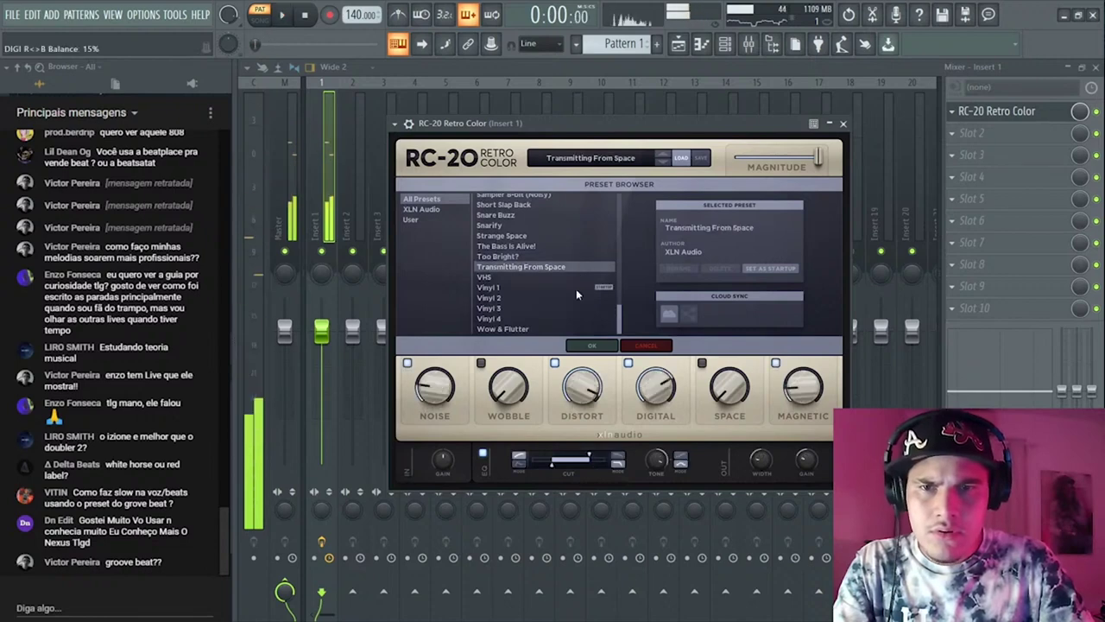
pyautogui.moveTo(655, 387); pyautogui.dragTo(729, 399)
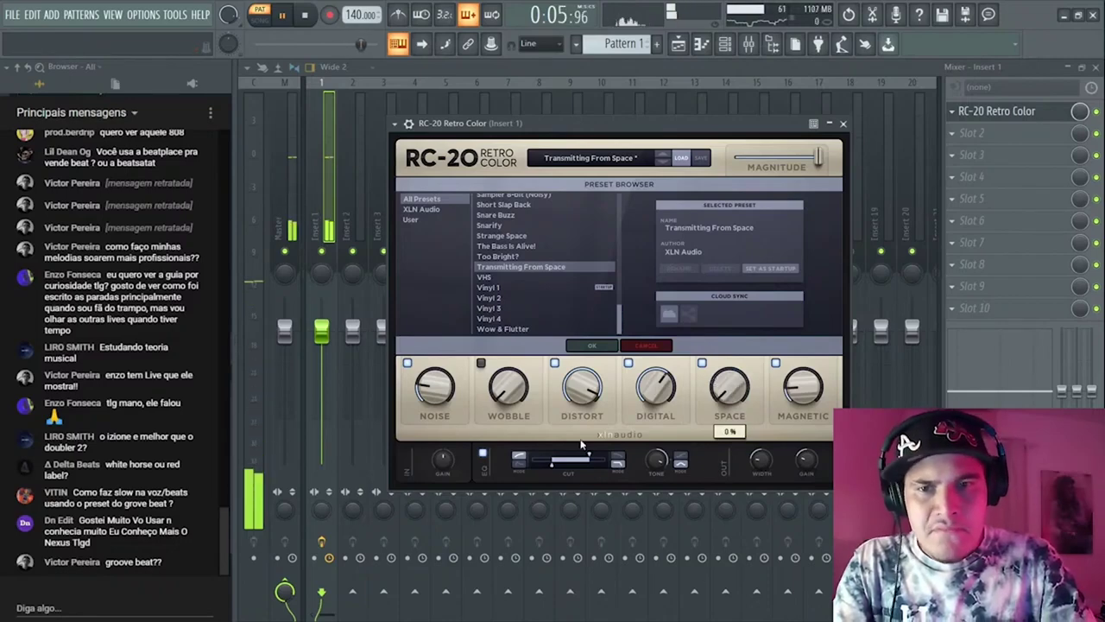
pyautogui.moveTo(500, 380)
pyautogui.moveTo(501, 380); pyautogui.dragTo(503, 355)
pyautogui.click(592, 347)
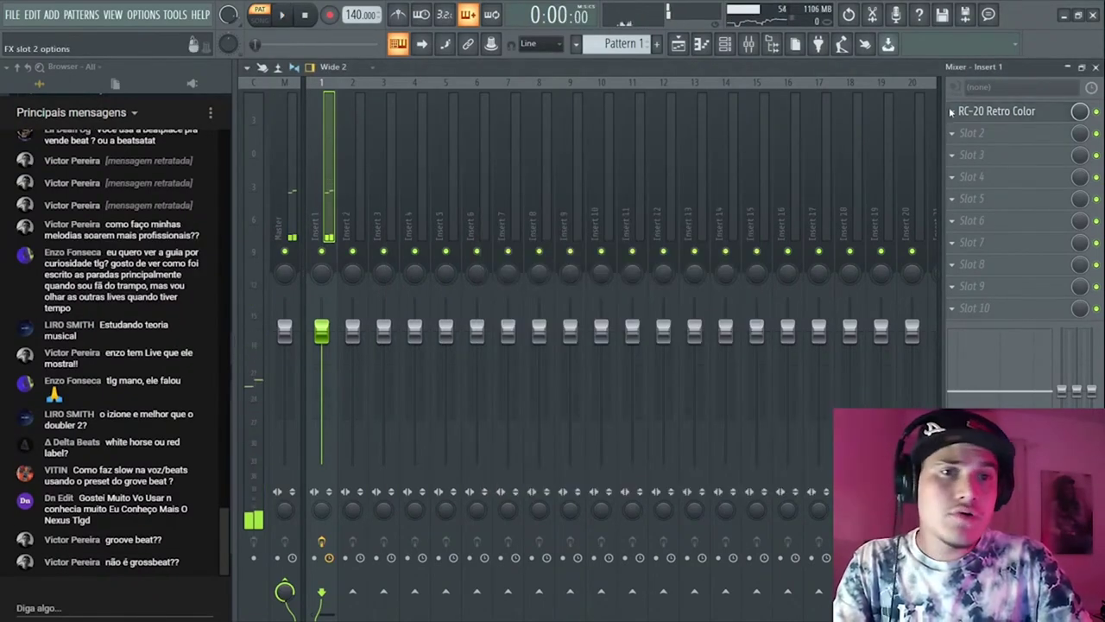
# - Load HalfTime-64bit into the second effect slot of Insert 1, then close and reopen the mixer
pyautogui.click(2, 83)
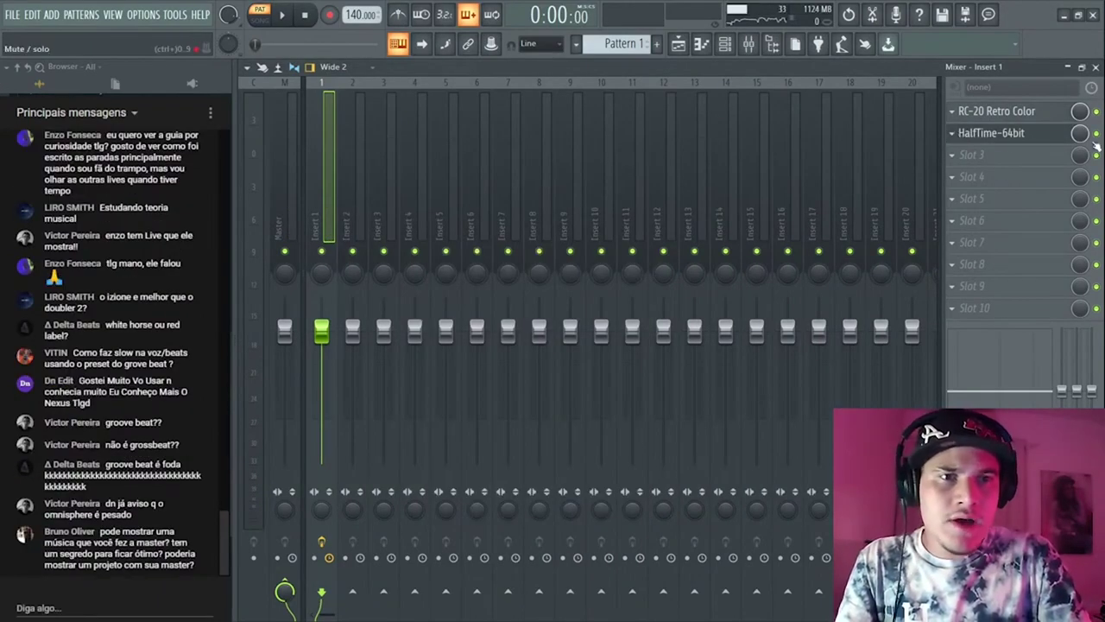
pyautogui.click(1096, 68)
pyautogui.click(749, 44)
# - Load IMPusher Stereo in the first effect slot of the Master track, inspect its Stereo Image control and close the plugin
pyautogui.click(286, 130)
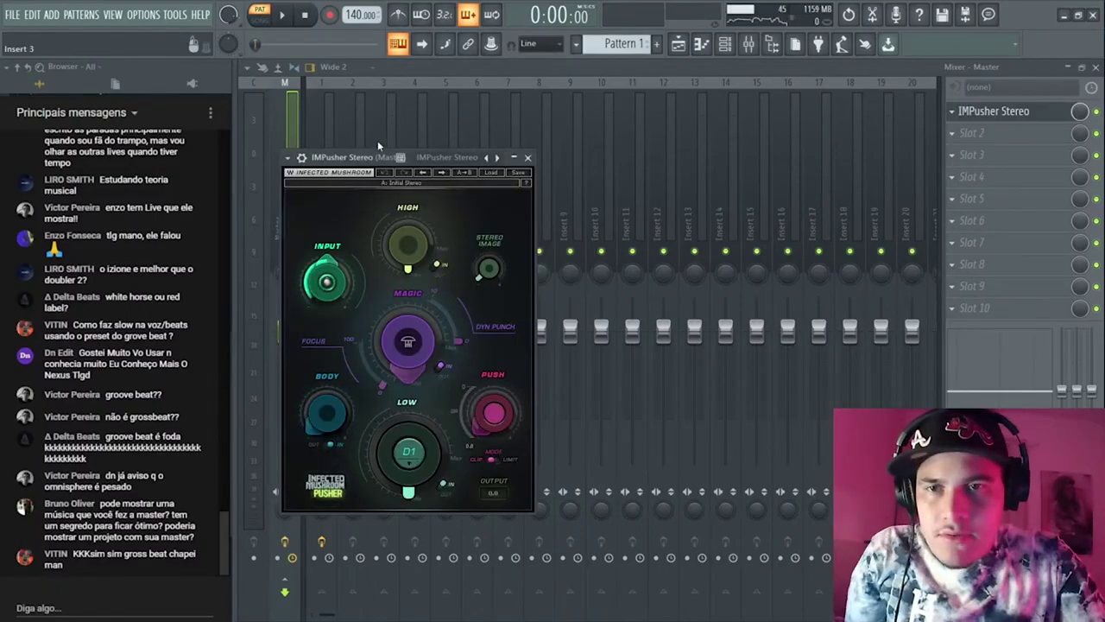
pyautogui.moveTo(372, 159); pyautogui.dragTo(503, 196)
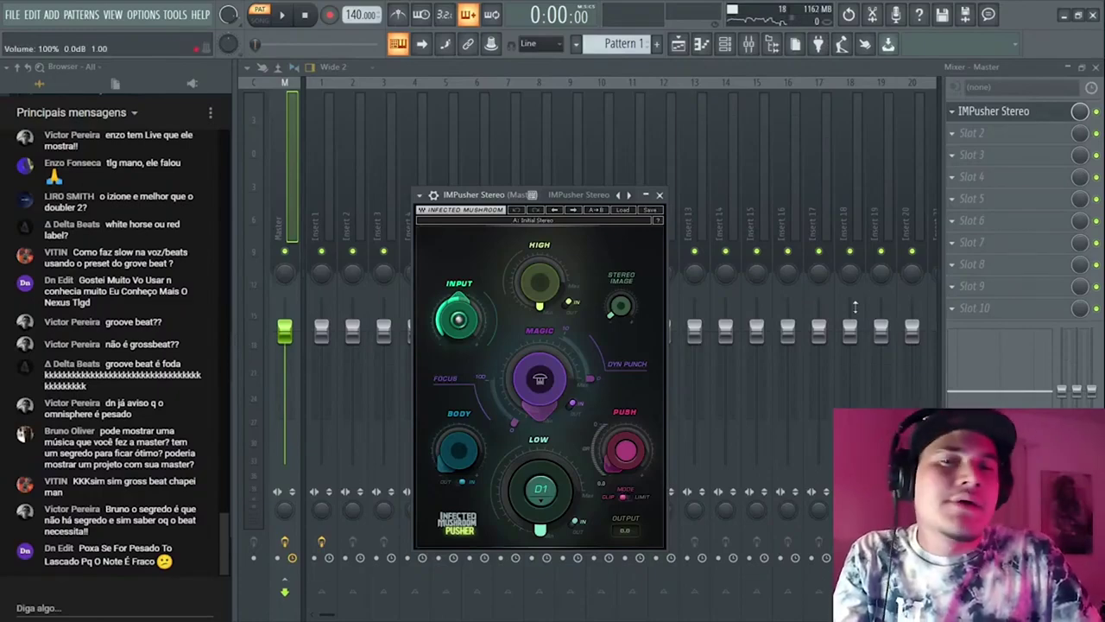
pyautogui.moveTo(611, 305)
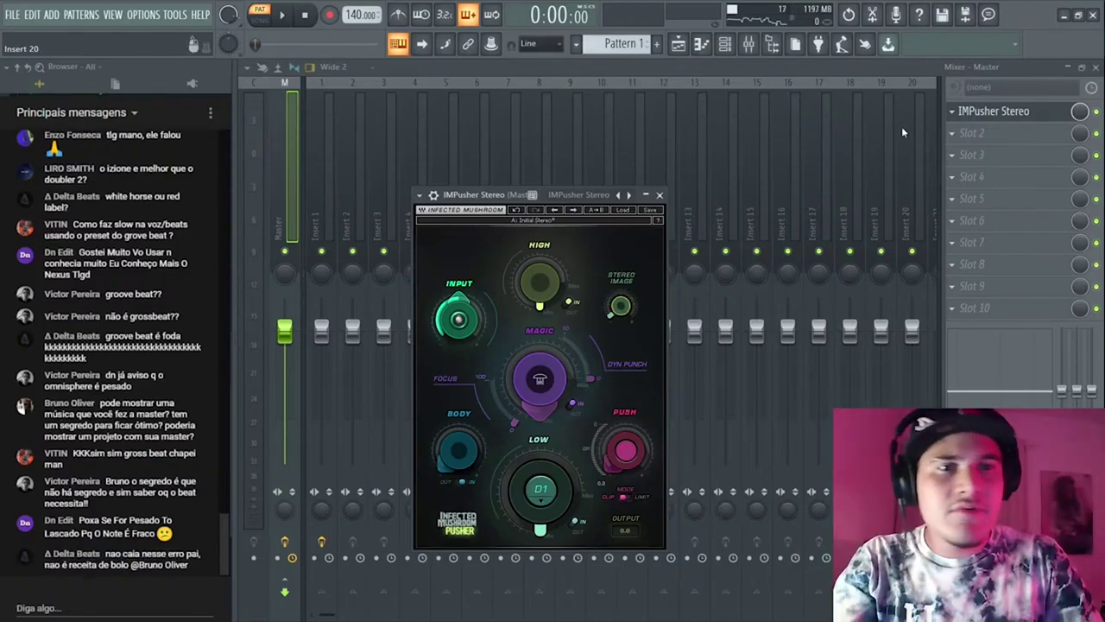
pyautogui.click(952, 113)
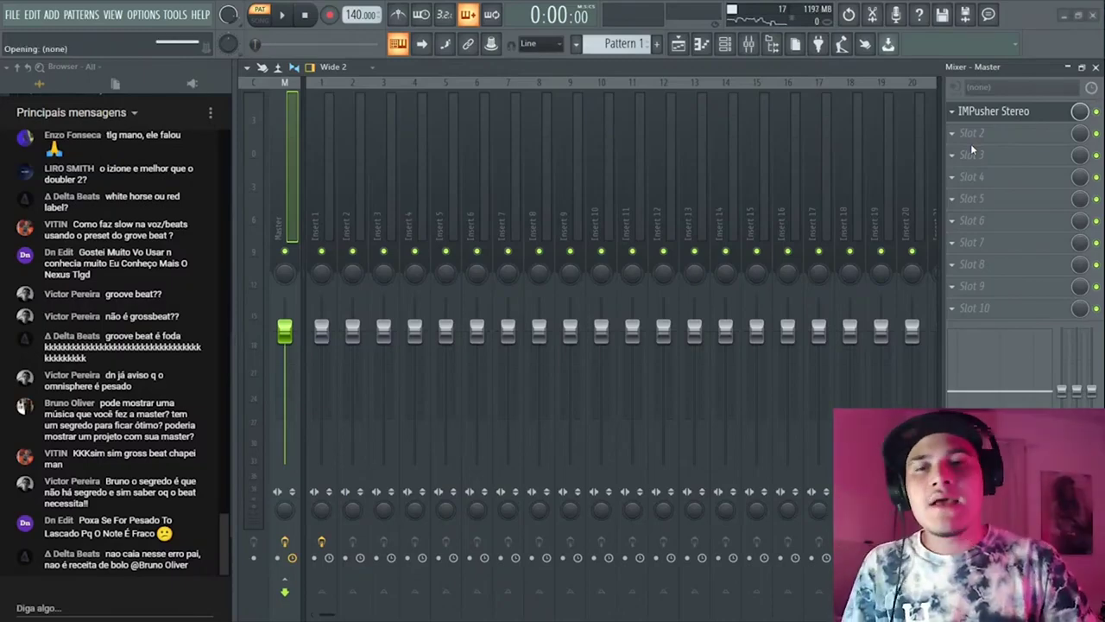
# - Add Effectrix to the third slot of Insert 1, draw Stutter across all 32 steps and lower its mix to 52.9%
pyautogui.press('Right')
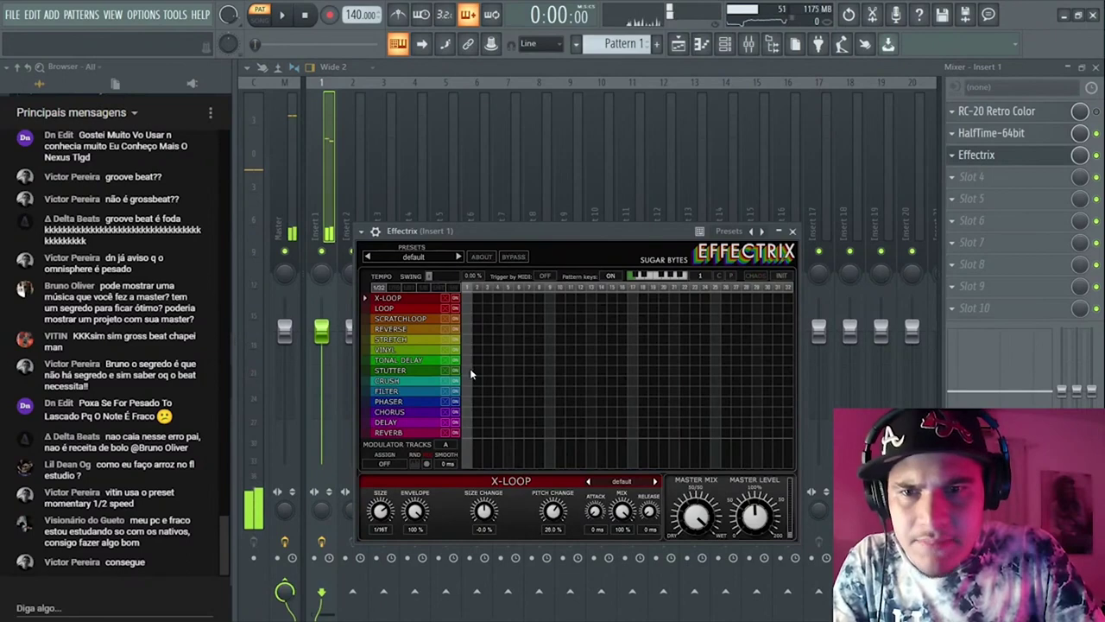
pyautogui.moveTo(467, 369); pyautogui.dragTo(802, 381)
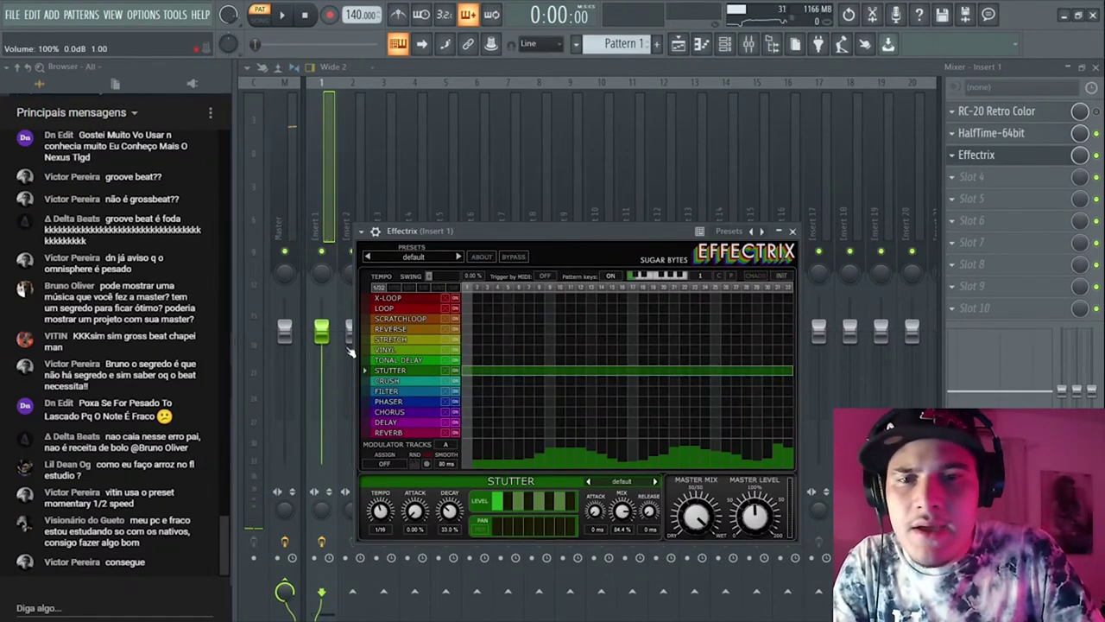
pyautogui.press('space')
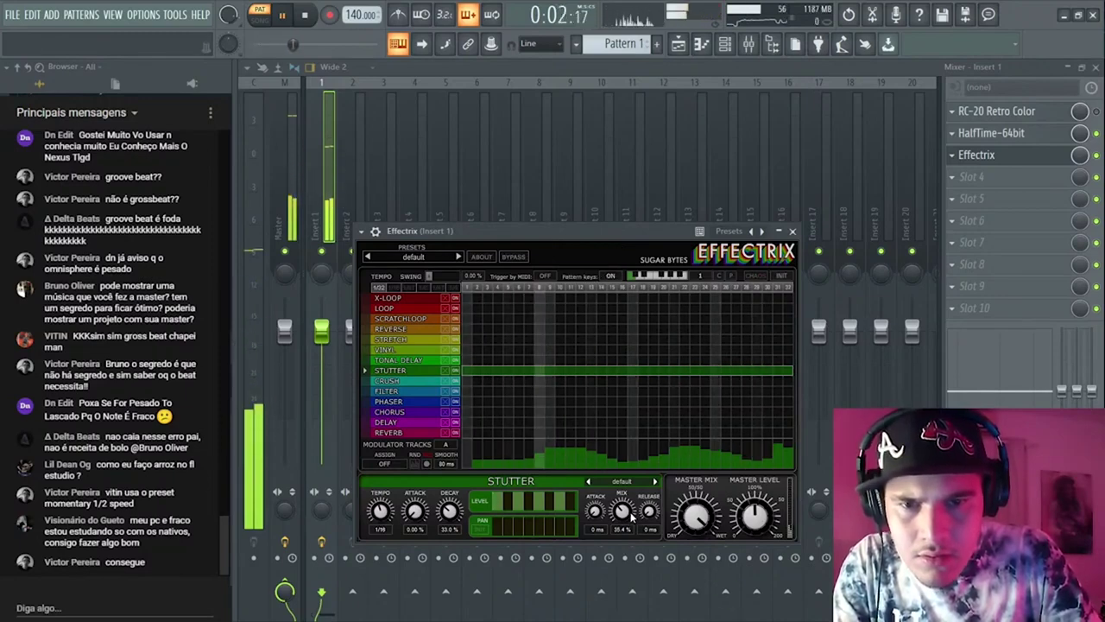
pyautogui.moveTo(622, 512); pyautogui.dragTo(622, 492)
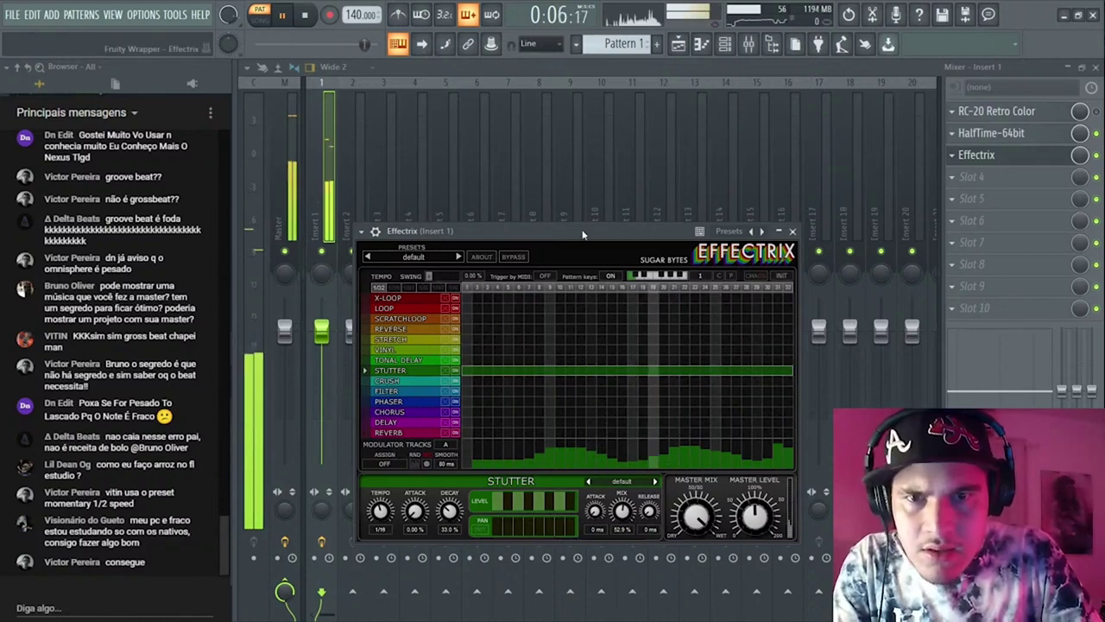
pyautogui.press('space')
# - Draw a Reverse block over steps 17 to 32 in Effectrix and play the melody
pyautogui.moveTo(638, 328); pyautogui.dragTo(803, 337)
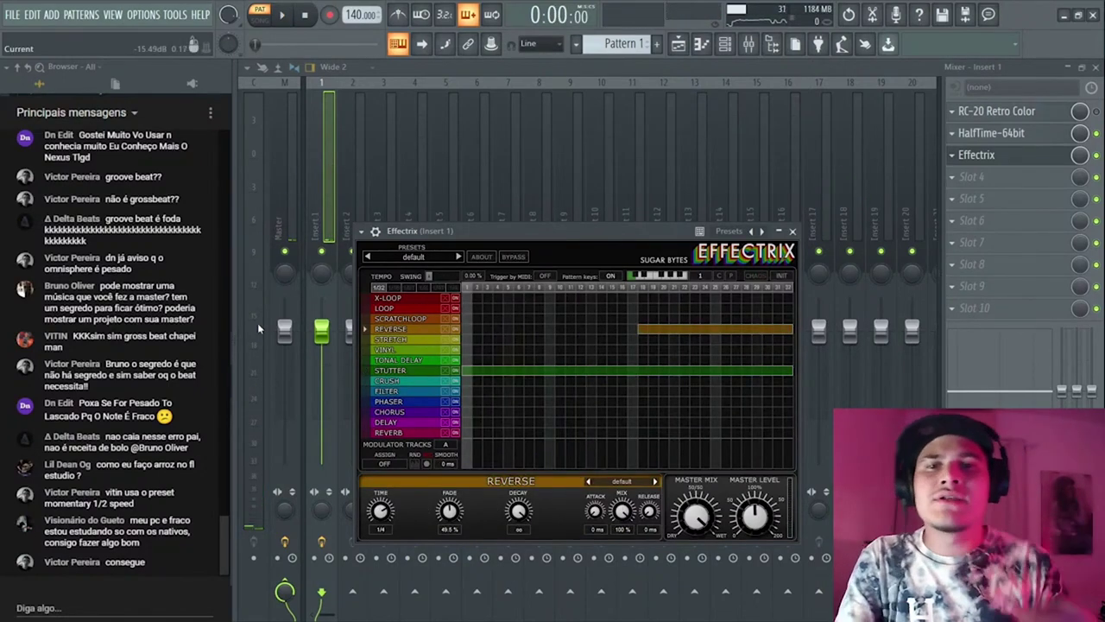
pyautogui.press('space')
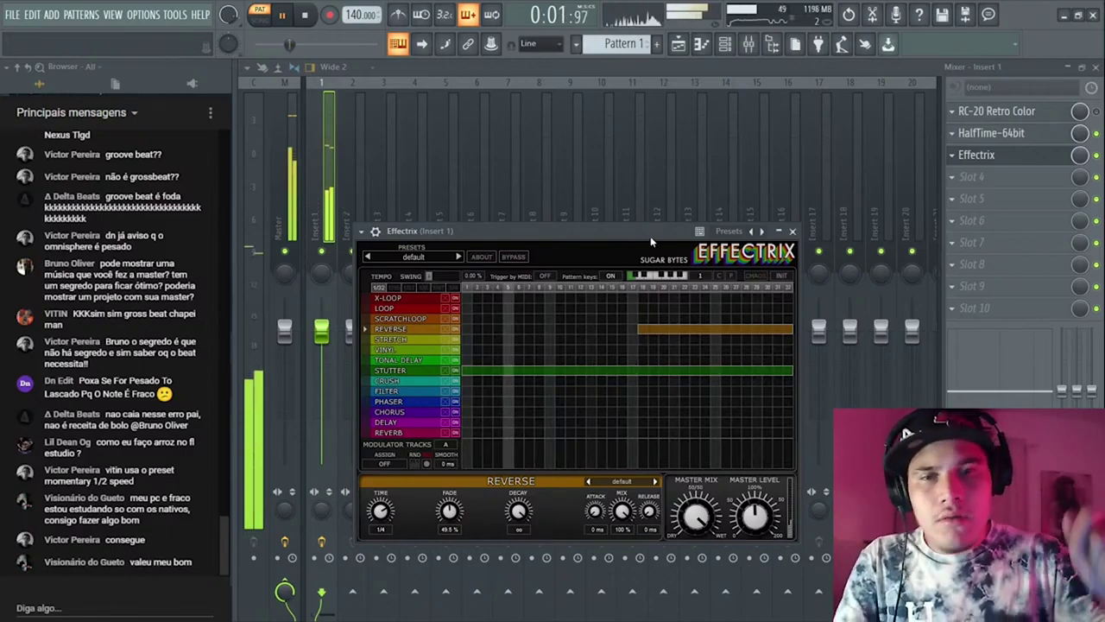
pyautogui.press('space')
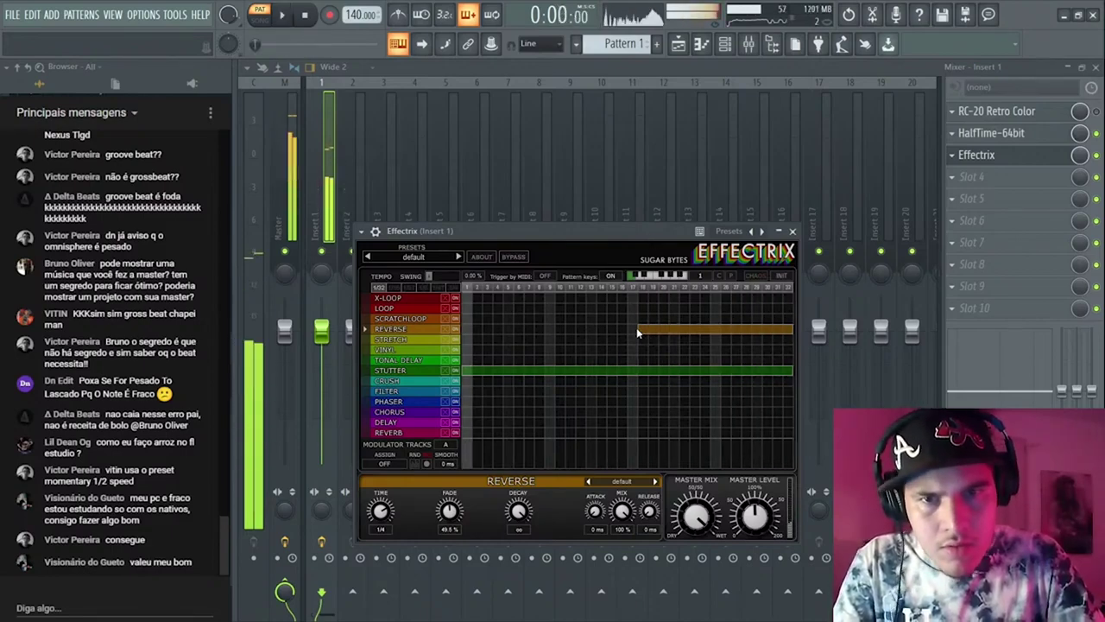
pyautogui.click(632, 329)
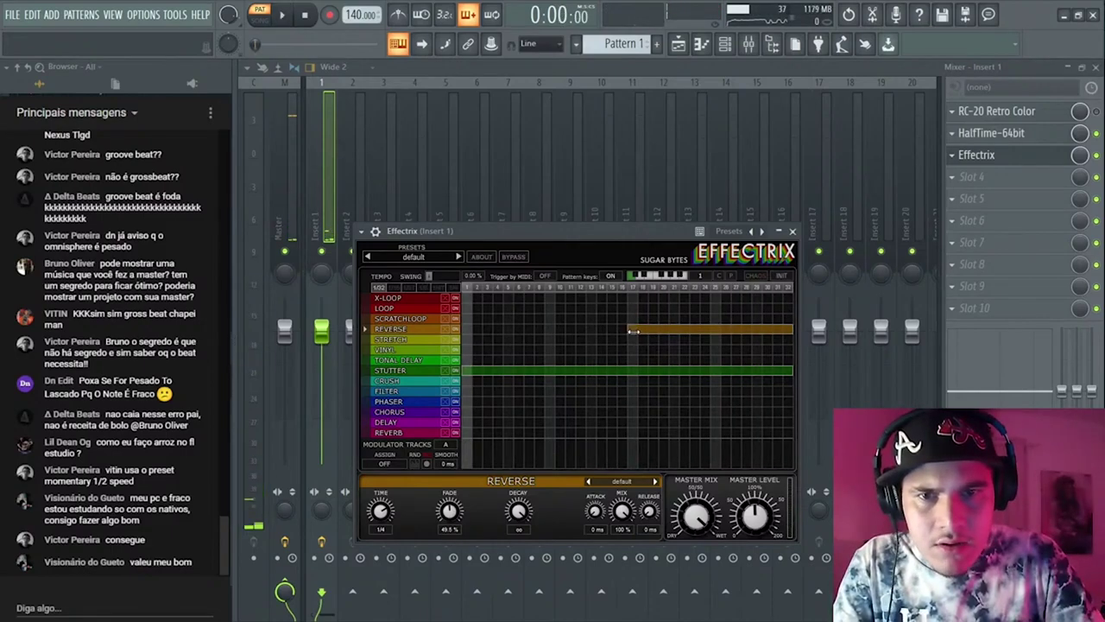
pyautogui.press('space')
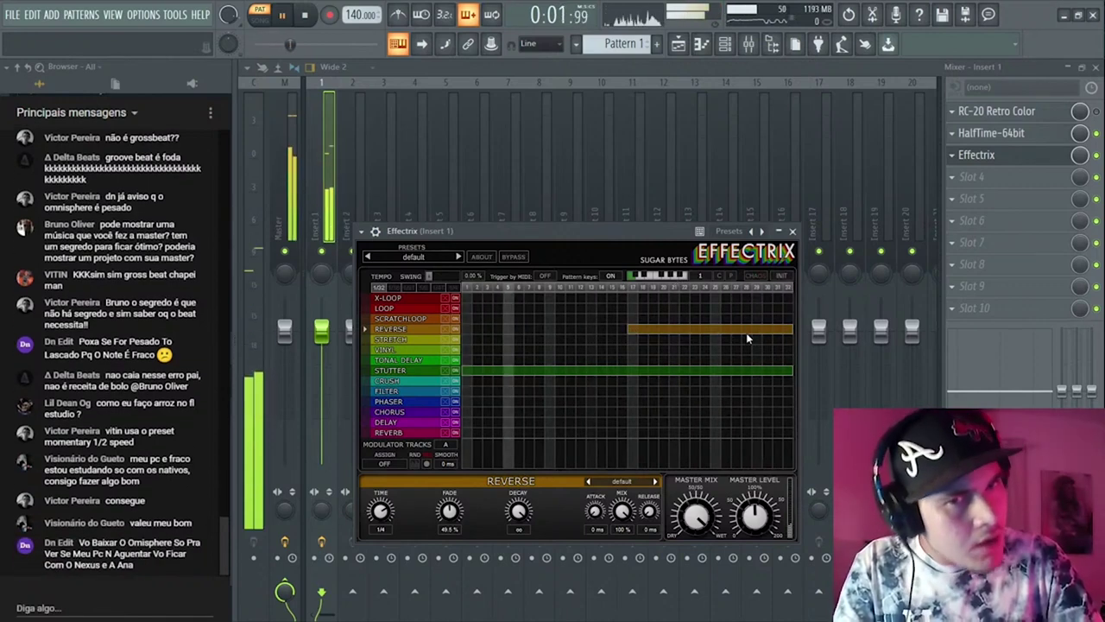